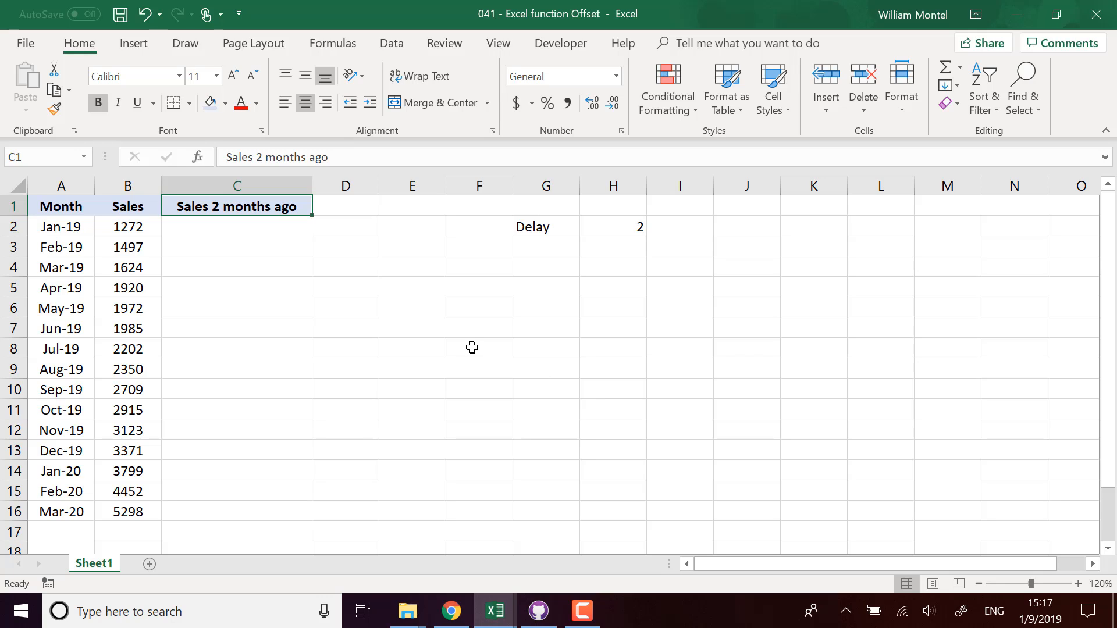
Step: Enter =B14 in C16 so it shows the sales from two rows earlier, 3799
{"action": "left_click_drag", "start_coordinate": [69, 225], "coordinate": [82, 509]}
{"action": "left_click_drag", "start_coordinate": [145, 227], "coordinate": [146, 510]}
{"action": "left_click", "coordinate": [302, 331]}
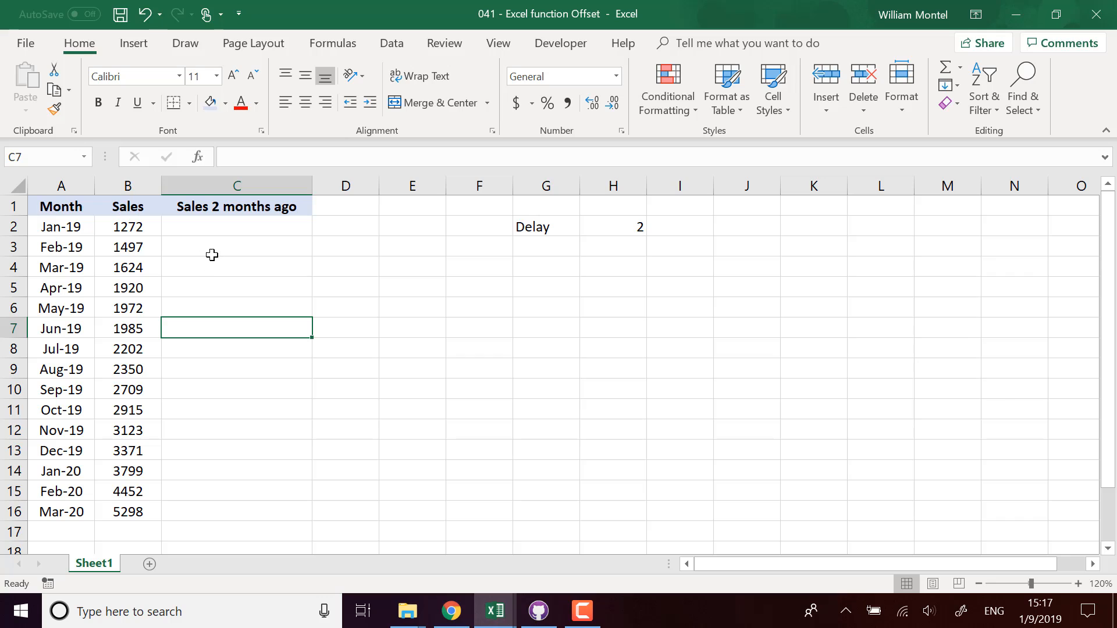
{"action": "left_click", "coordinate": [237, 509]}
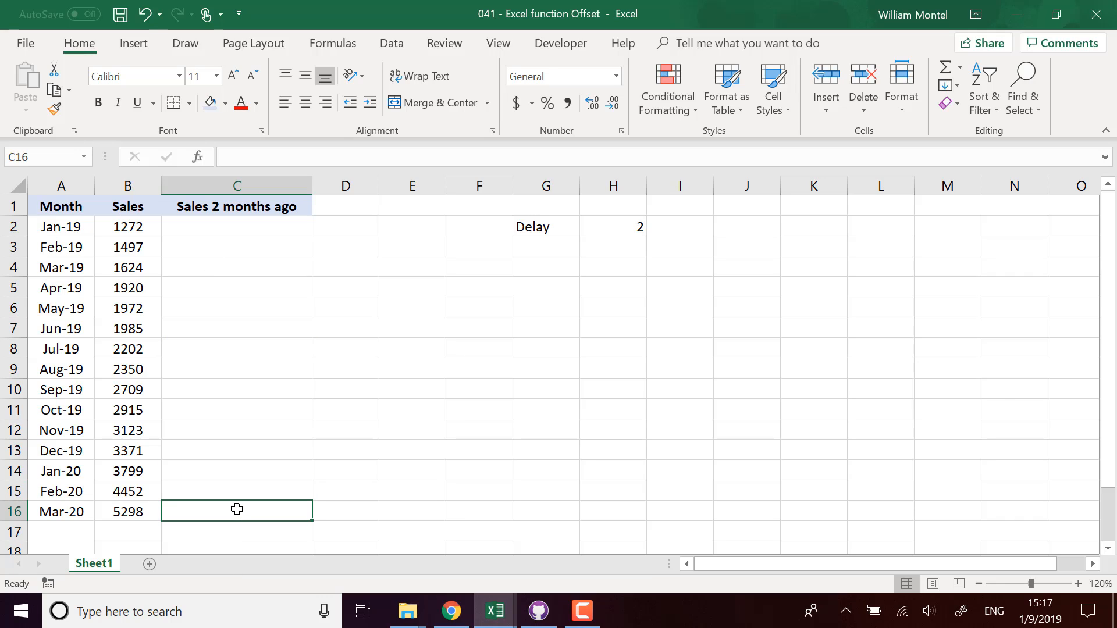
{"action": "type", "text": "="}
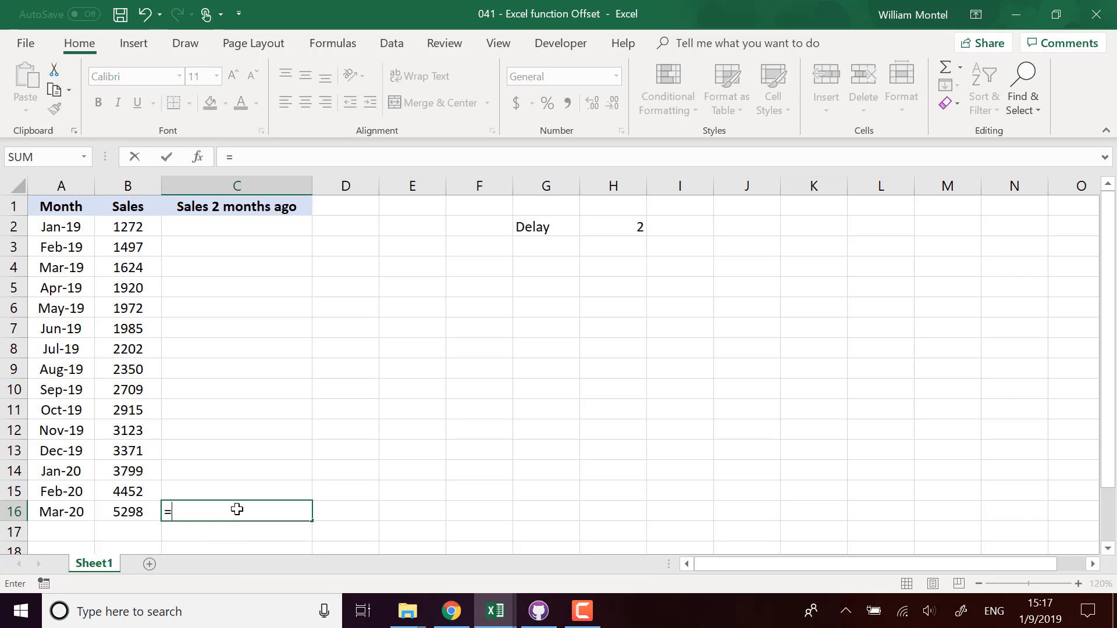
{"action": "key", "text": "Up"}
{"action": "key", "text": "Up"}
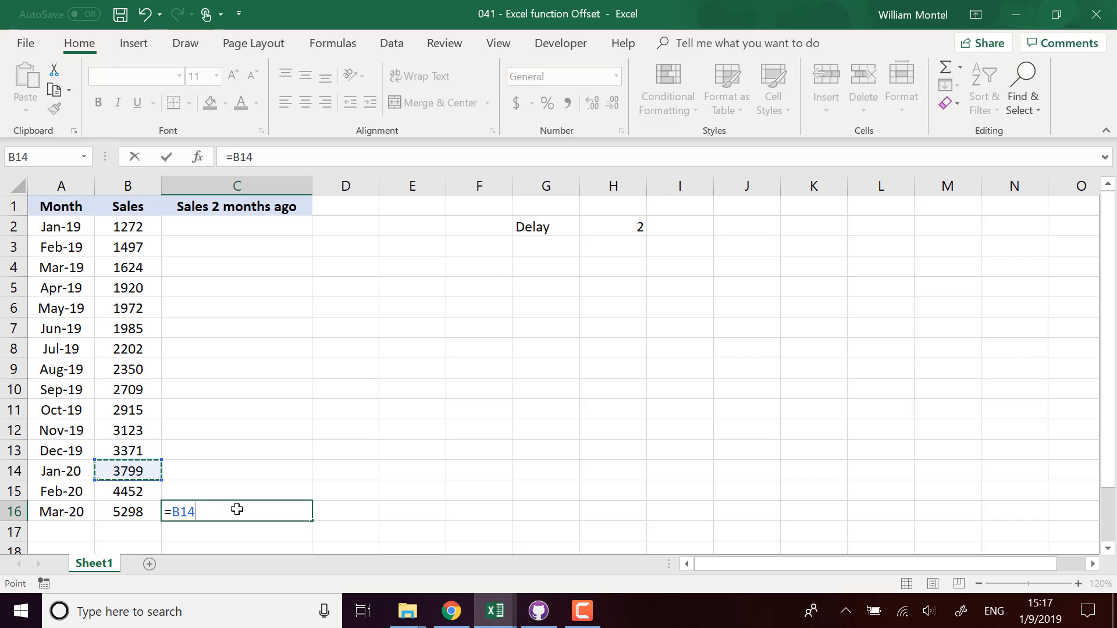
{"action": "key", "text": "Down"}
{"action": "key", "text": "Down"}
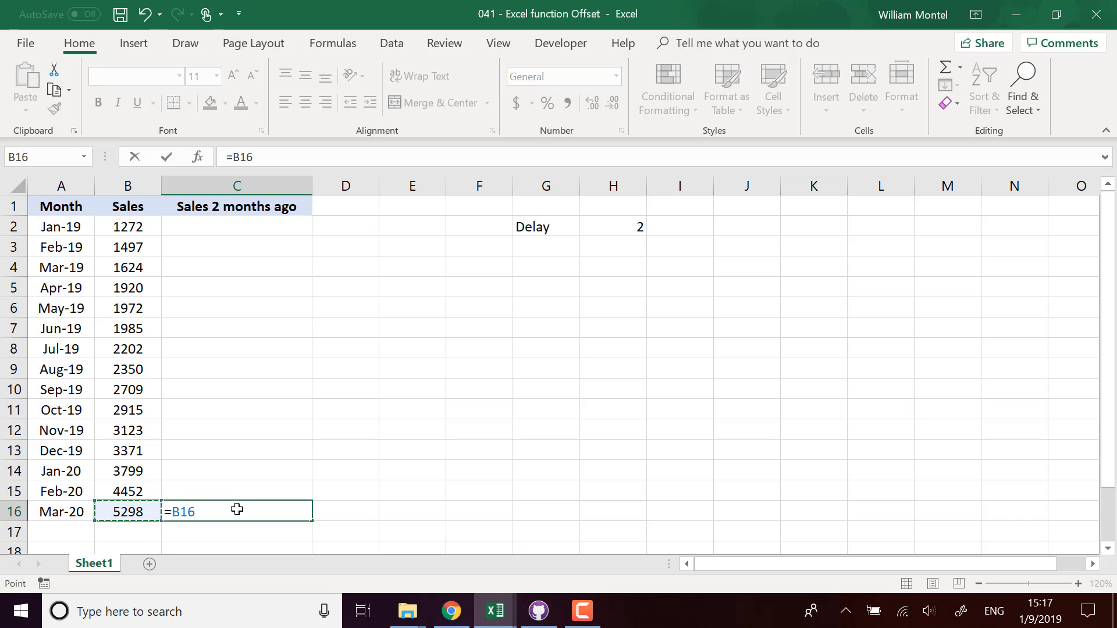
{"action": "key", "text": "Up"}
{"action": "key", "text": "Up"}
{"action": "key", "text": "Return"}
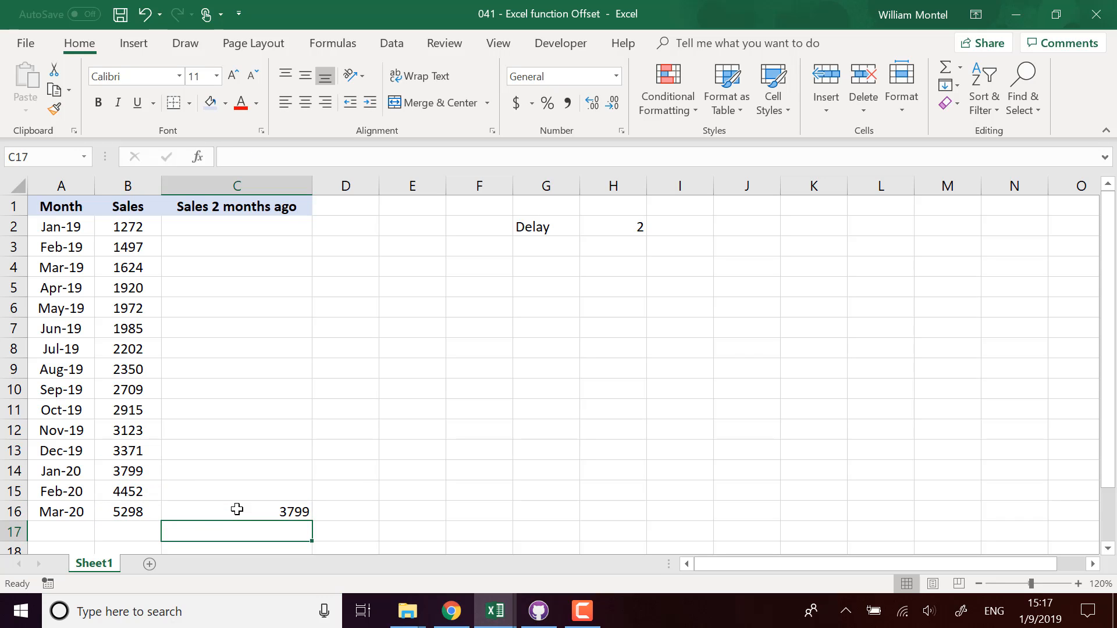
Step: Fill the =B14 formula up to C2, inspect the #REF! results, then clear C2:C15
{"action": "left_click", "coordinate": [237, 510]}
{"action": "mouse_move", "coordinate": [311, 516]}
{"action": "left_mouse_down"}
{"action": "mouse_move", "coordinate": [269, 232]}
{"action": "mouse_move", "coordinate": [282, 221]}
{"action": "left_mouse_up"}
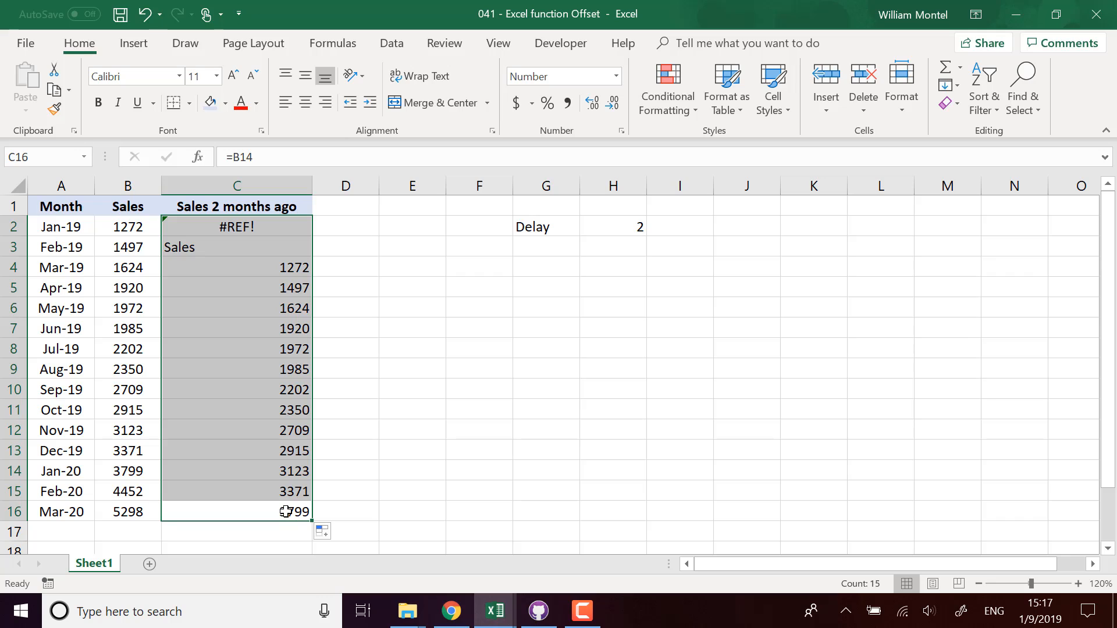
{"action": "left_click", "coordinate": [282, 275]}
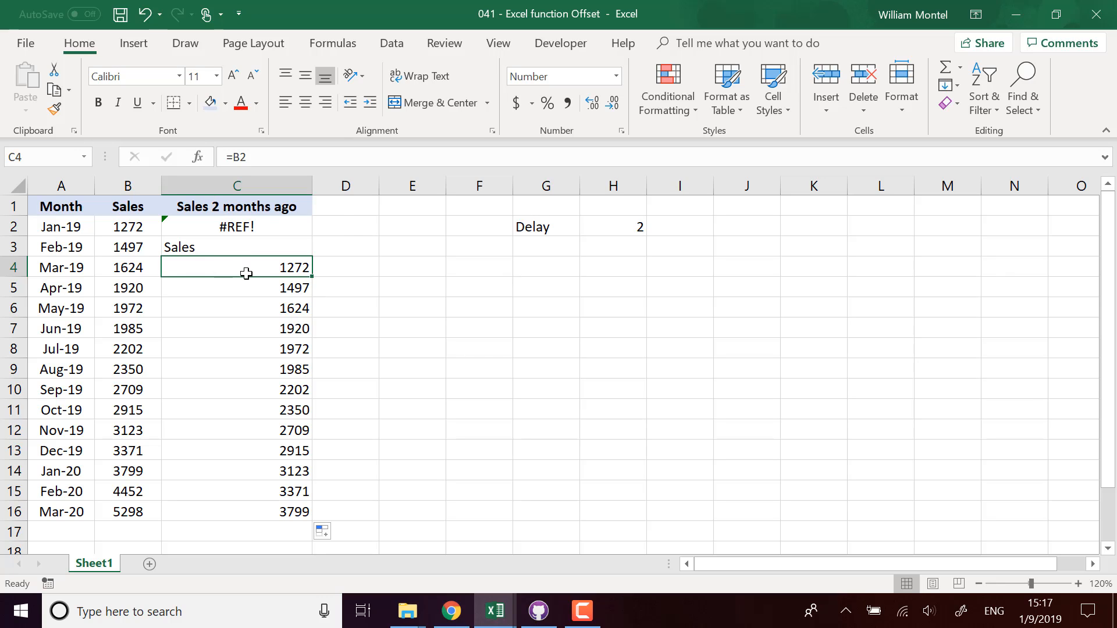
{"action": "left_click", "coordinate": [630, 227]}
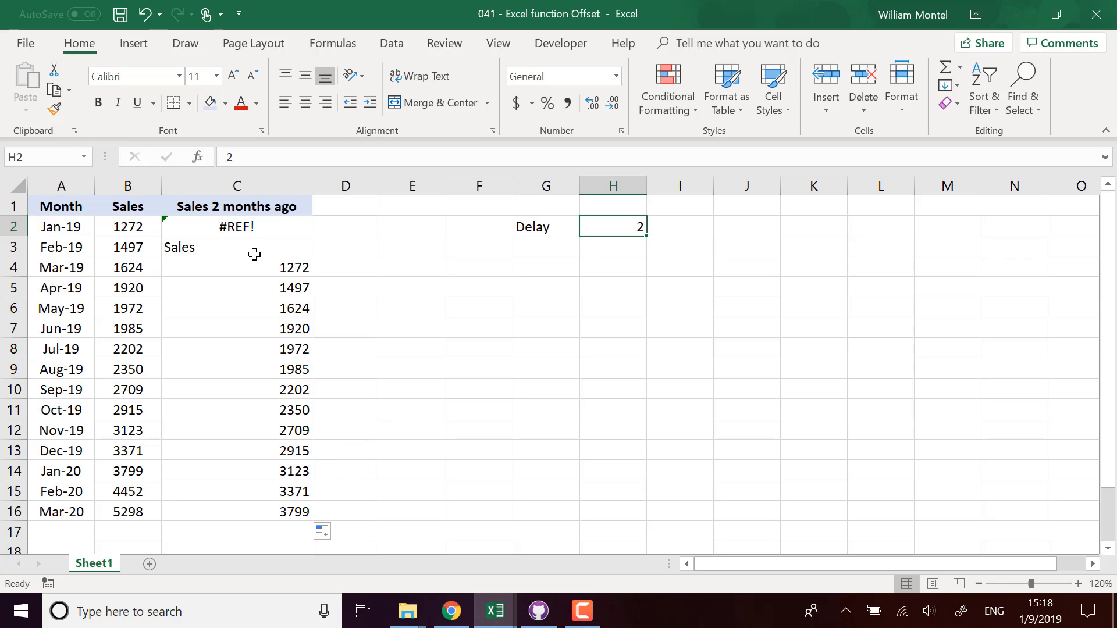
{"action": "left_click", "coordinate": [269, 263]}
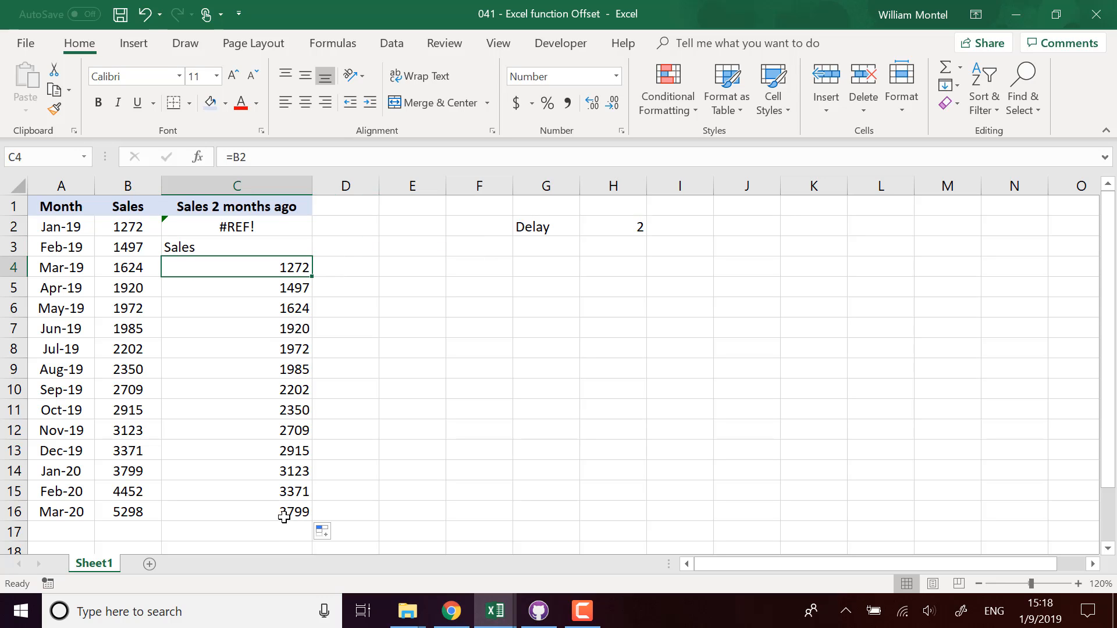
{"action": "left_click_drag", "start_coordinate": [244, 220], "coordinate": [277, 493]}
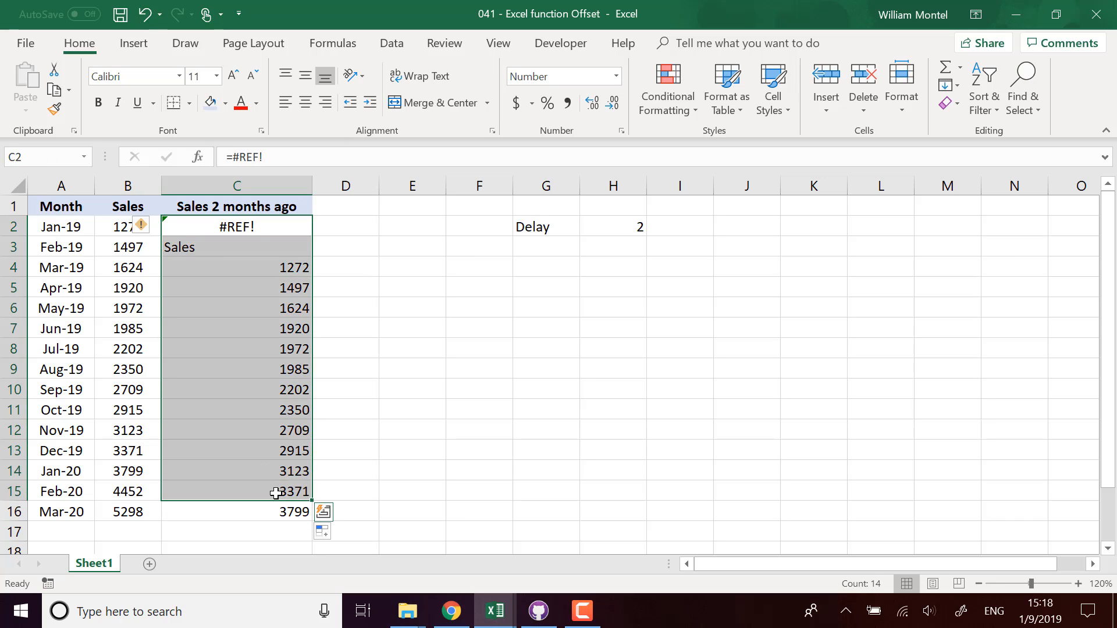
{"action": "key", "text": "Delete"}
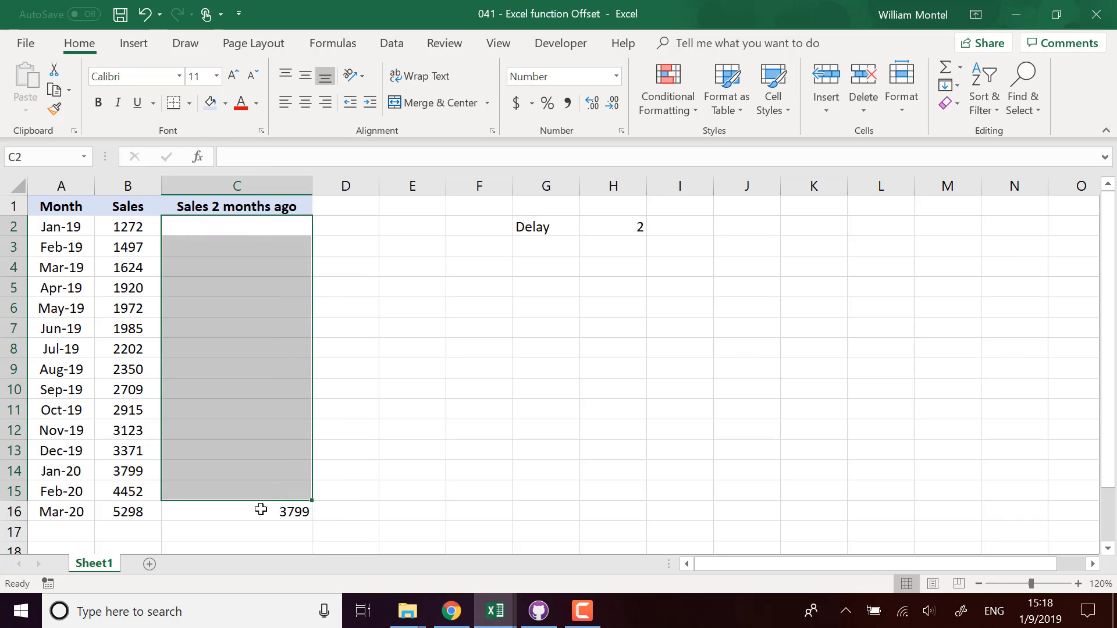
Step: Rewrite C16 as =OFFSET(B16,0,0), which returns Mar-20's own sales, 5298
{"action": "double_click", "coordinate": [269, 513]}
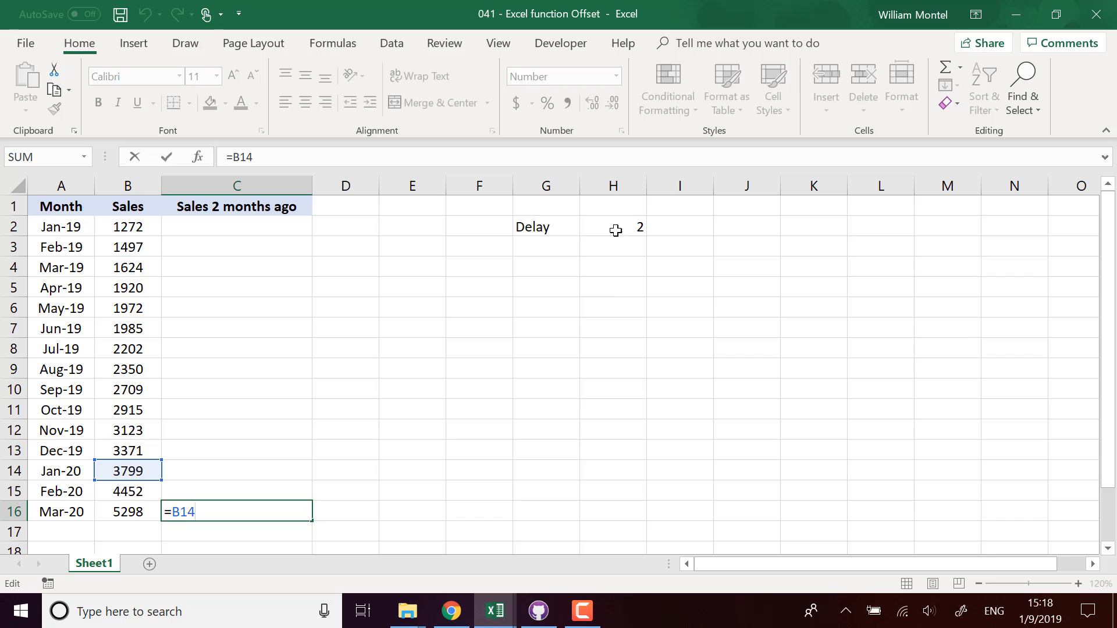
{"action": "key", "text": "ctrl+Return"}
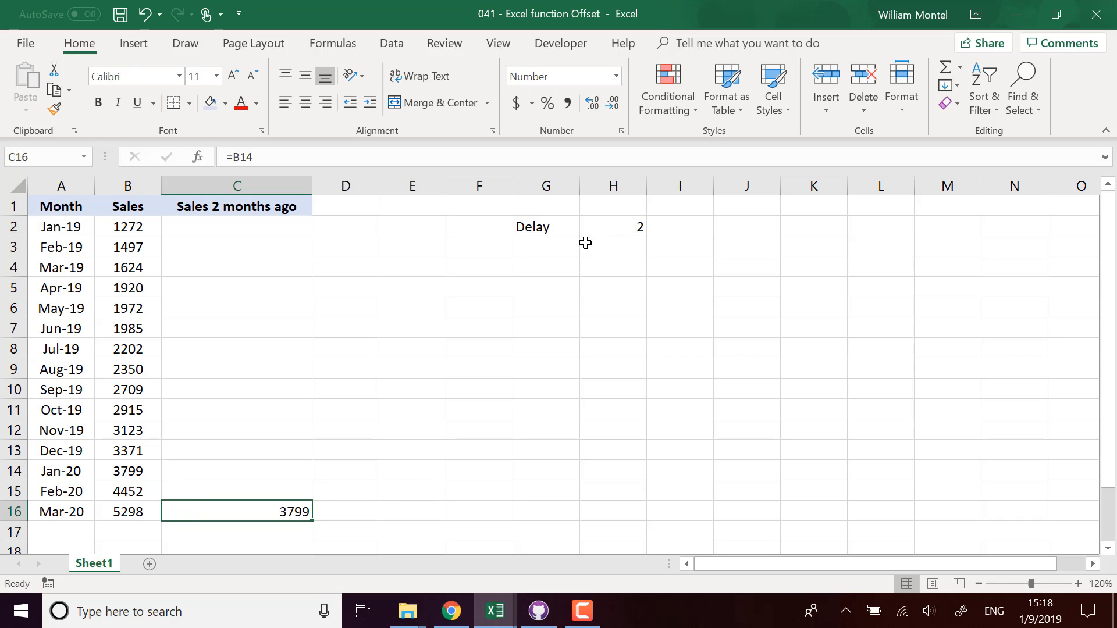
{"action": "left_click", "coordinate": [636, 222]}
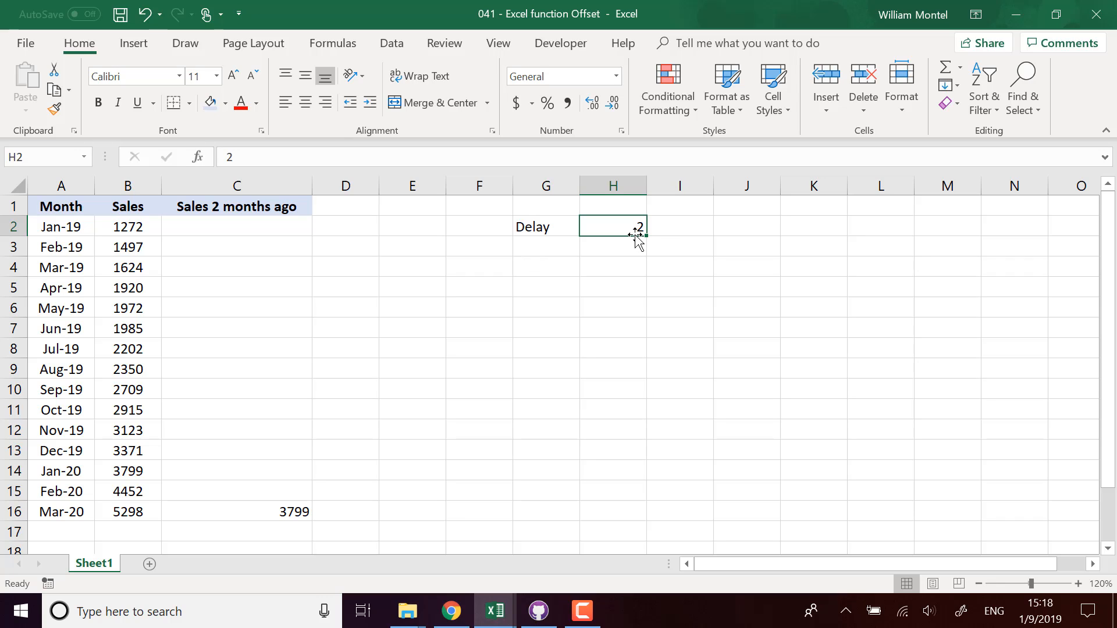
{"action": "left_click", "coordinate": [290, 512]}
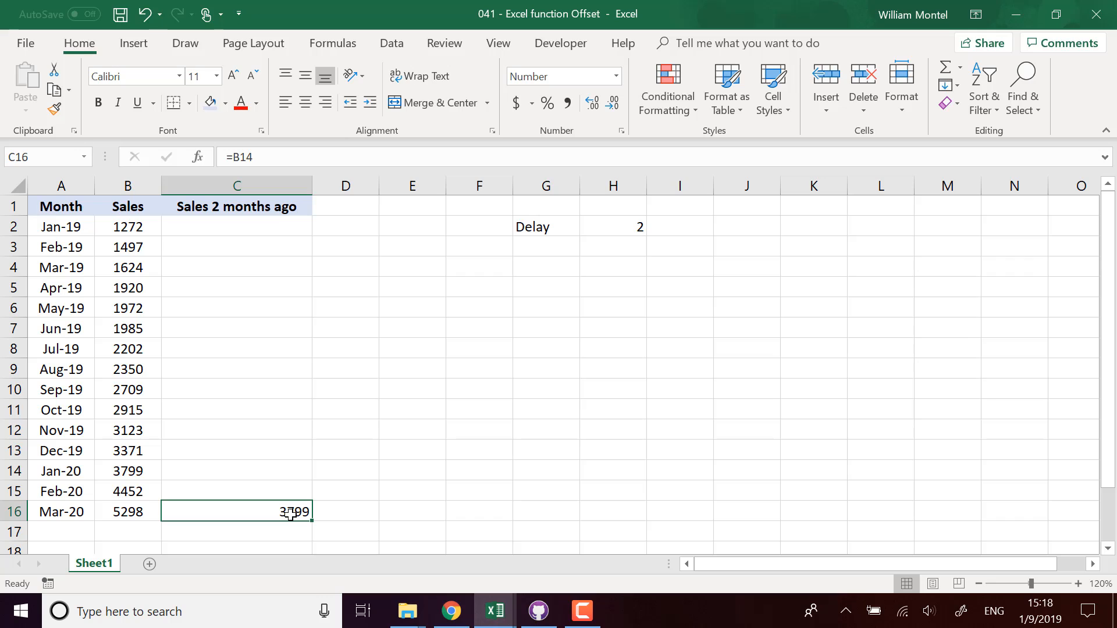
{"action": "type", "text": "="}
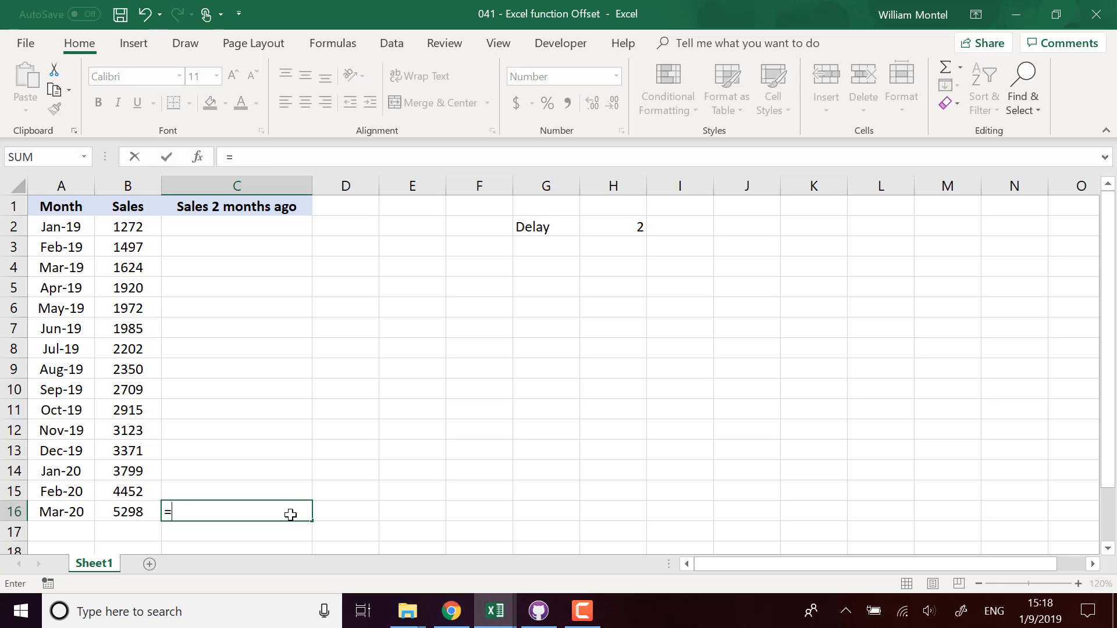
{"action": "type", "text": "offset("}
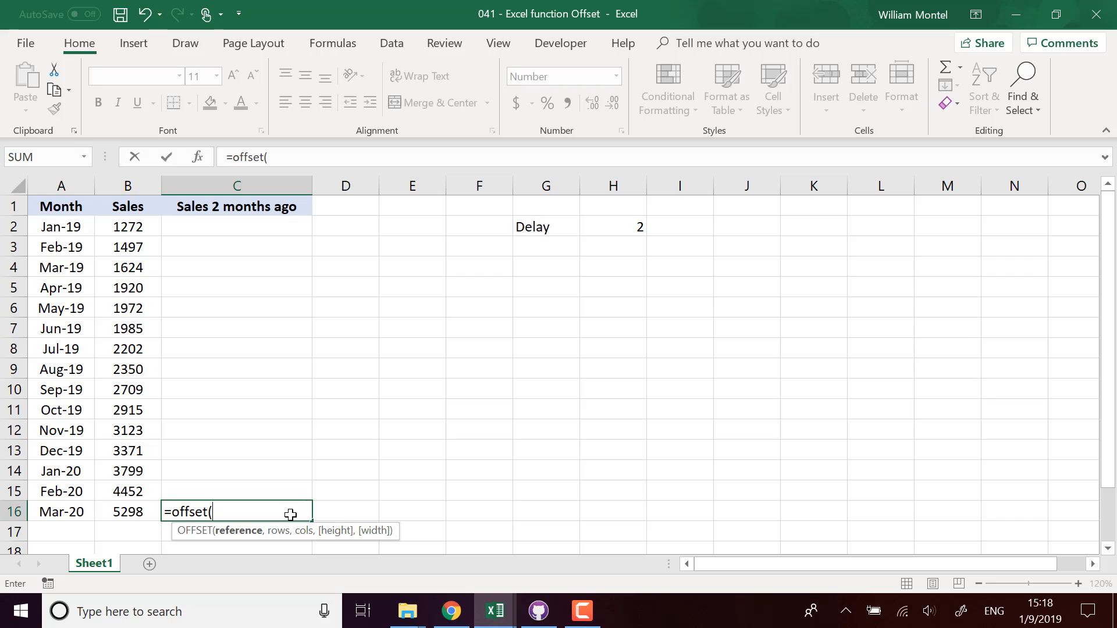
{"action": "left_click", "coordinate": [151, 511]}
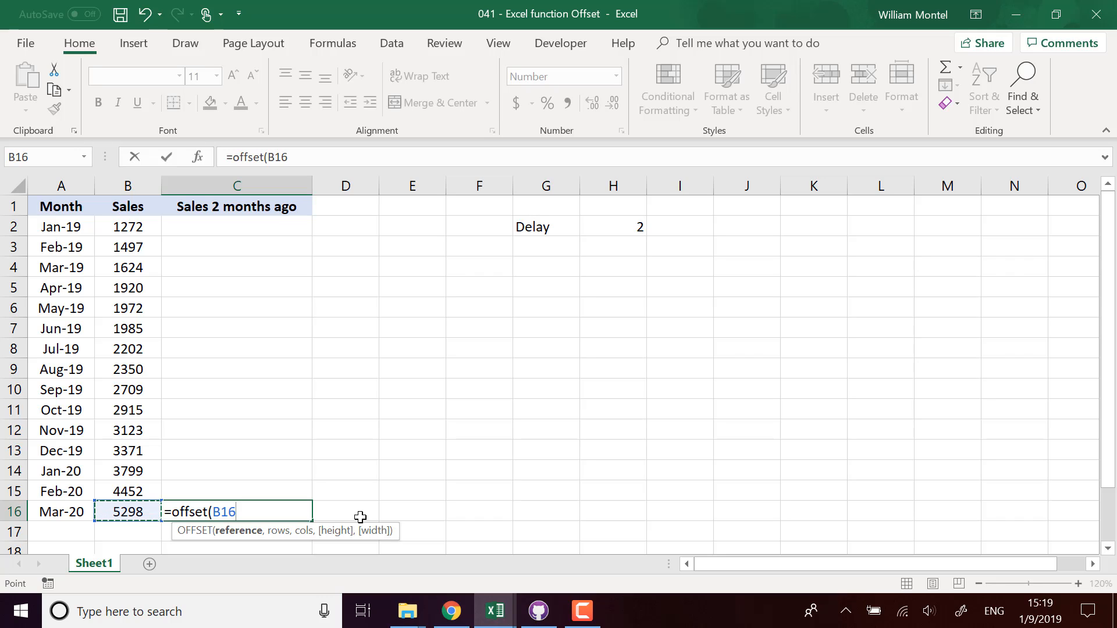
{"action": "type", "text": ","}
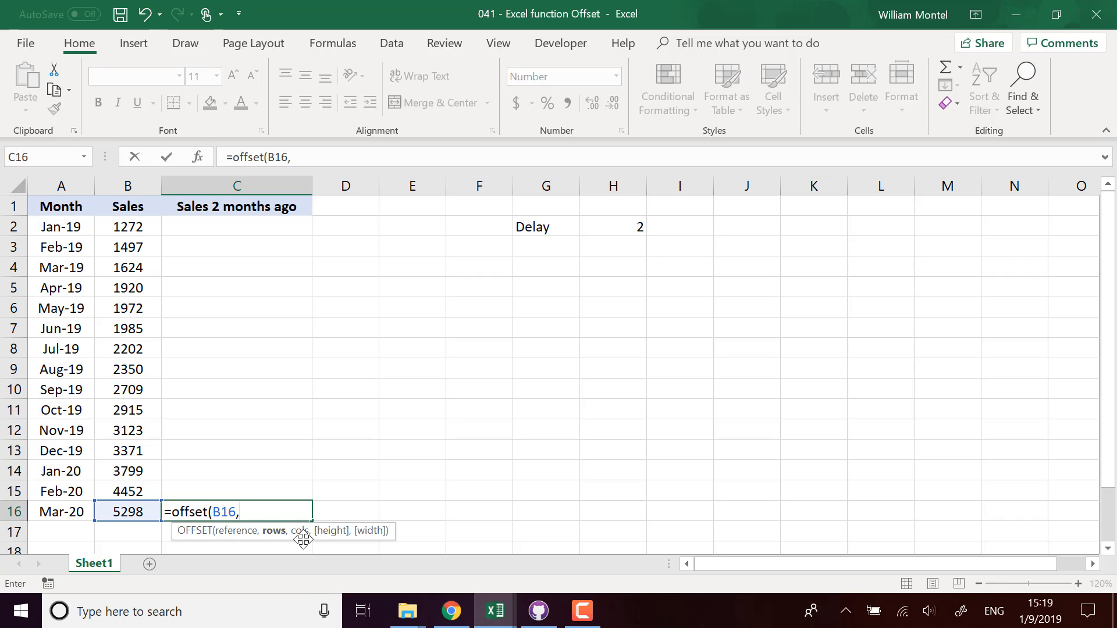
{"action": "type", "text": "0,0"}
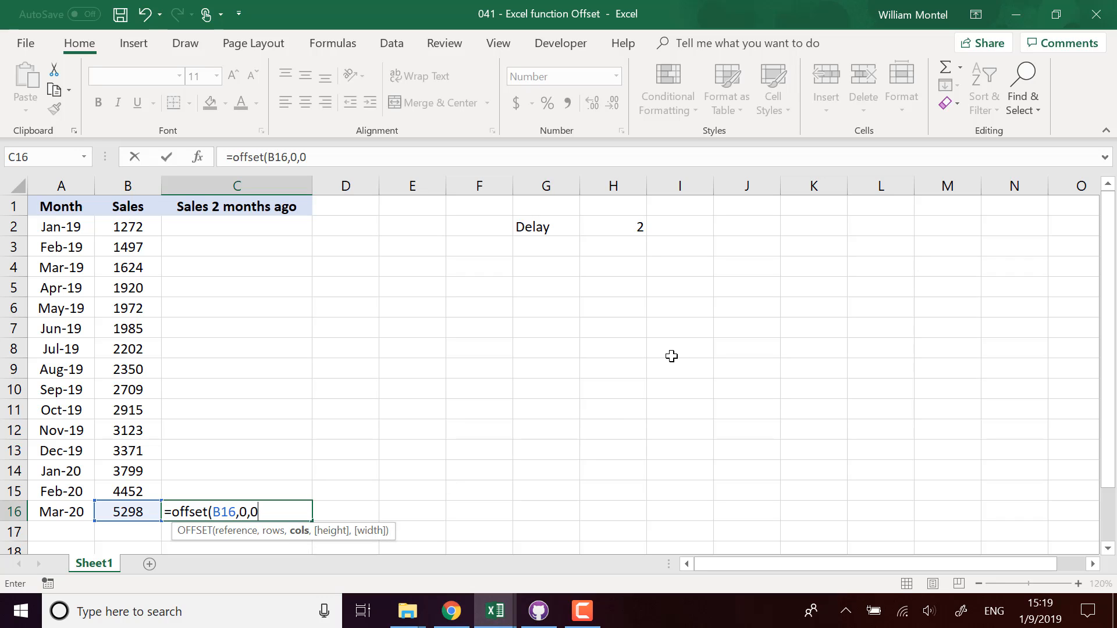
{"action": "type", "text": ")"}
{"action": "key", "text": "Return"}
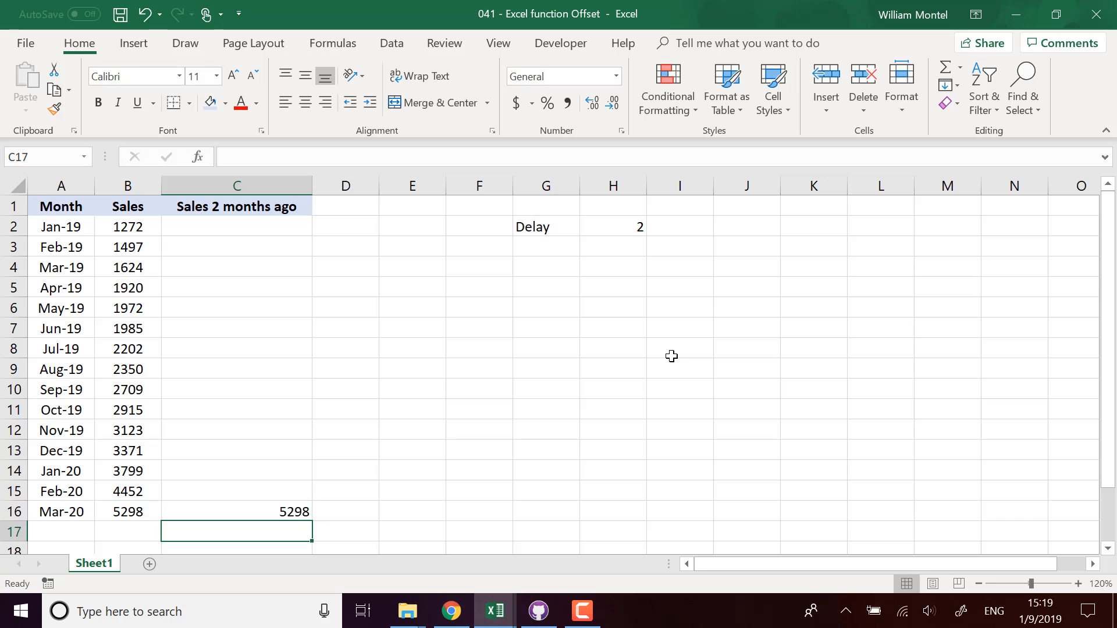
Step: Change C16's row shift to -H2, making it =OFFSET(B16,-H2,0)
{"action": "left_click", "coordinate": [126, 512]}
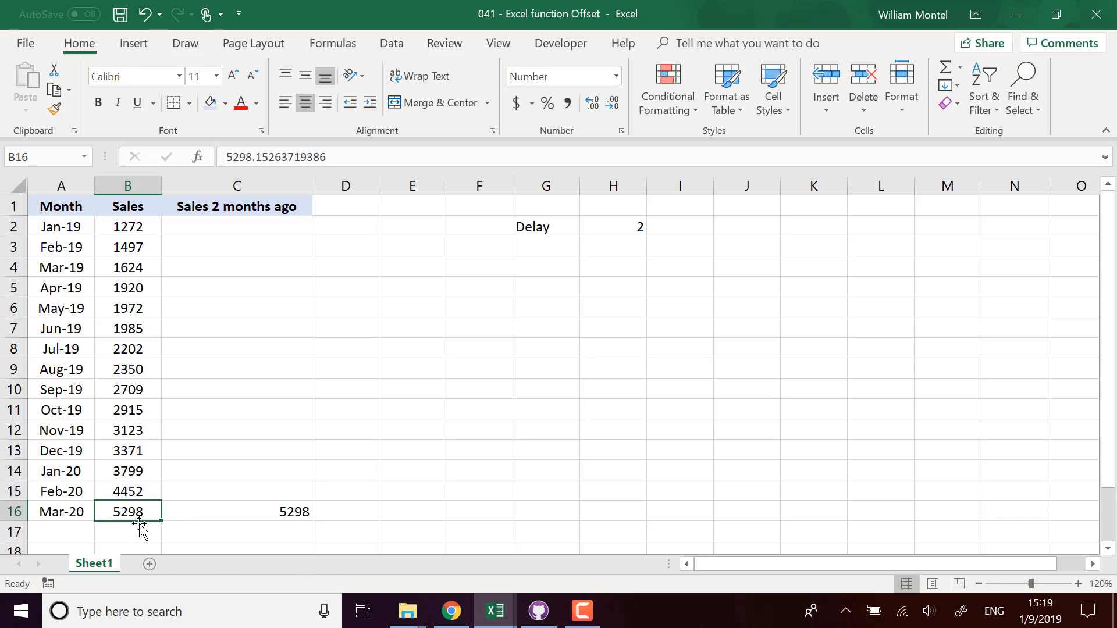
{"action": "left_click", "coordinate": [235, 512]}
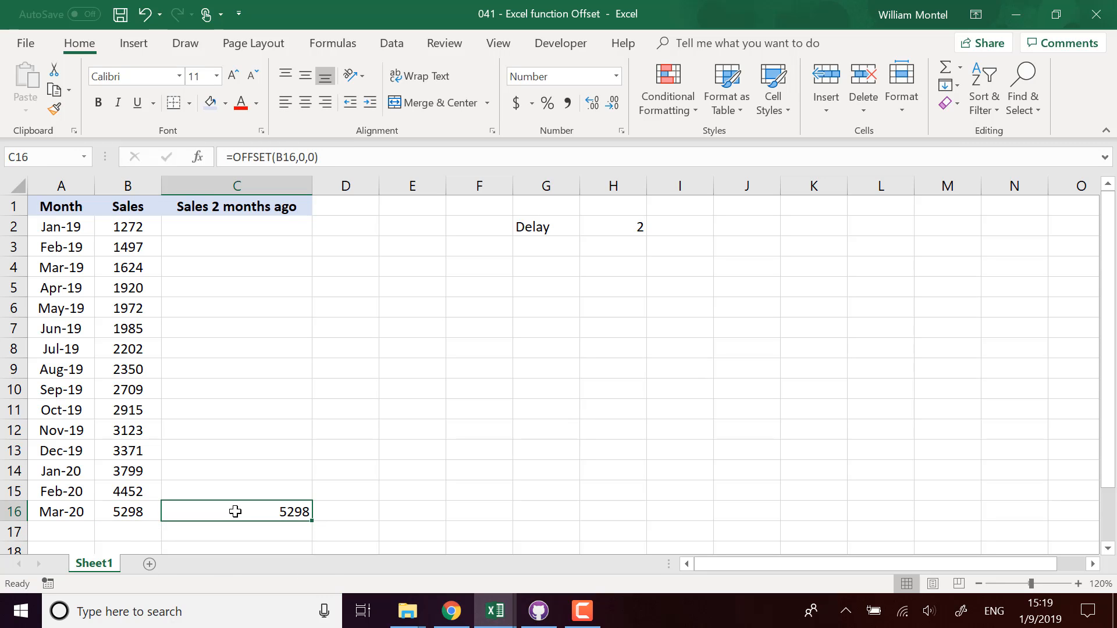
{"action": "left_click", "coordinate": [303, 161]}
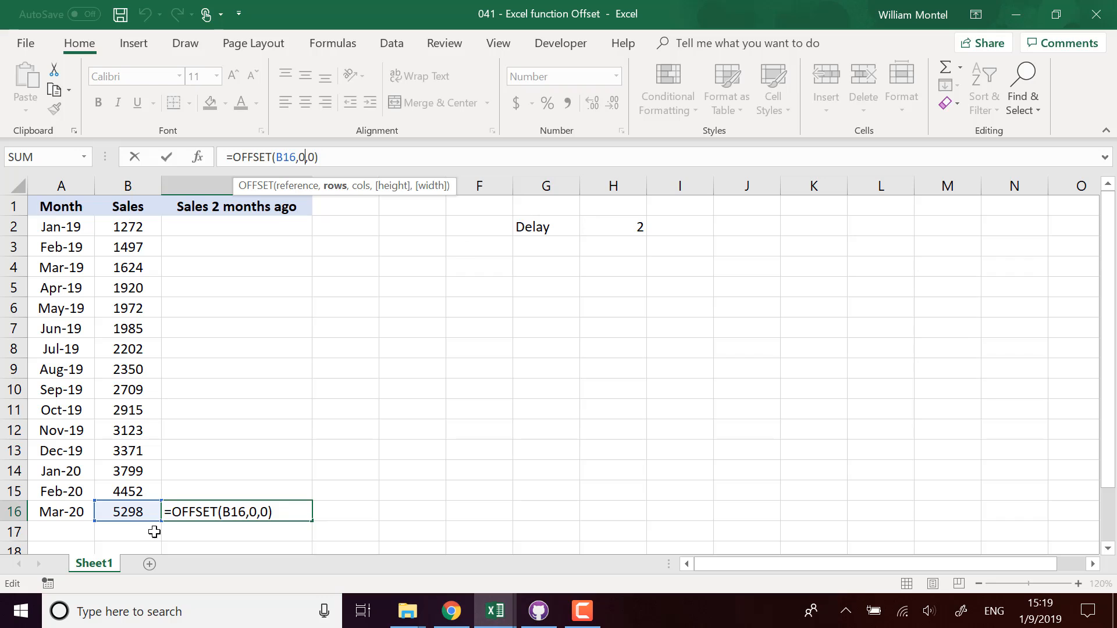
{"action": "left_click", "coordinate": [257, 514]}
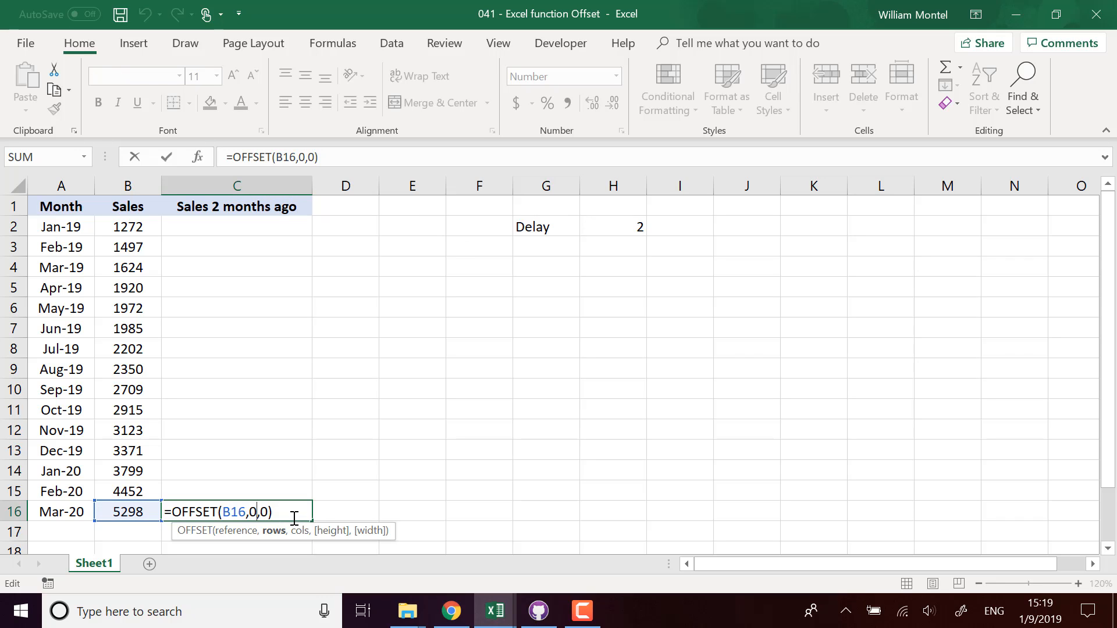
{"action": "key", "text": "BackSpace"}
{"action": "type", "text": "-"}
{"action": "left_click", "coordinate": [635, 225]}
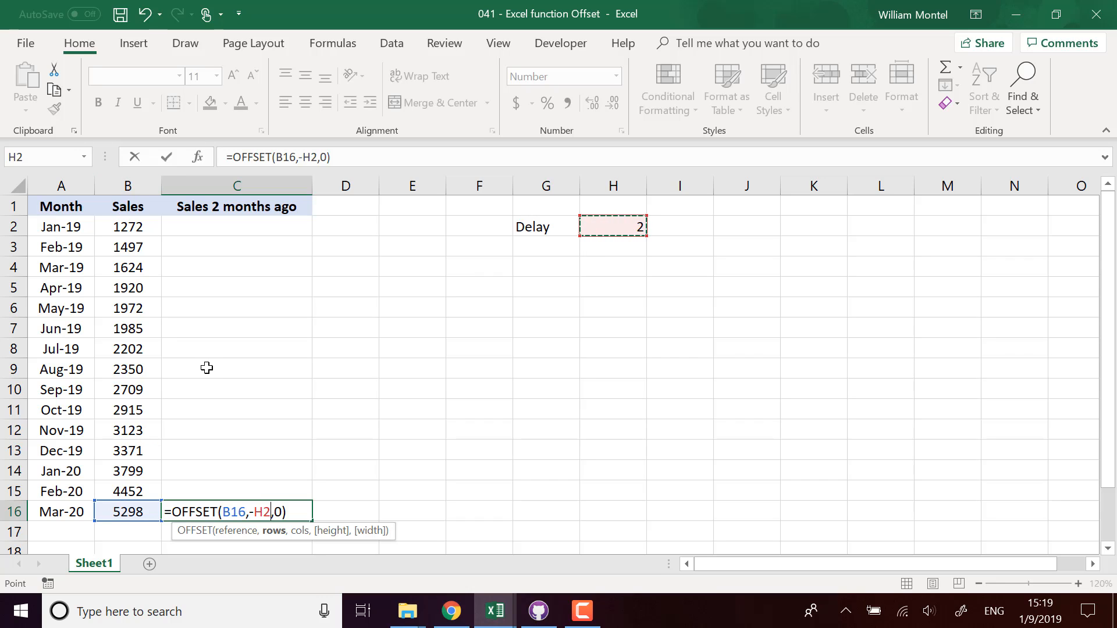
{"action": "key", "text": "Return"}
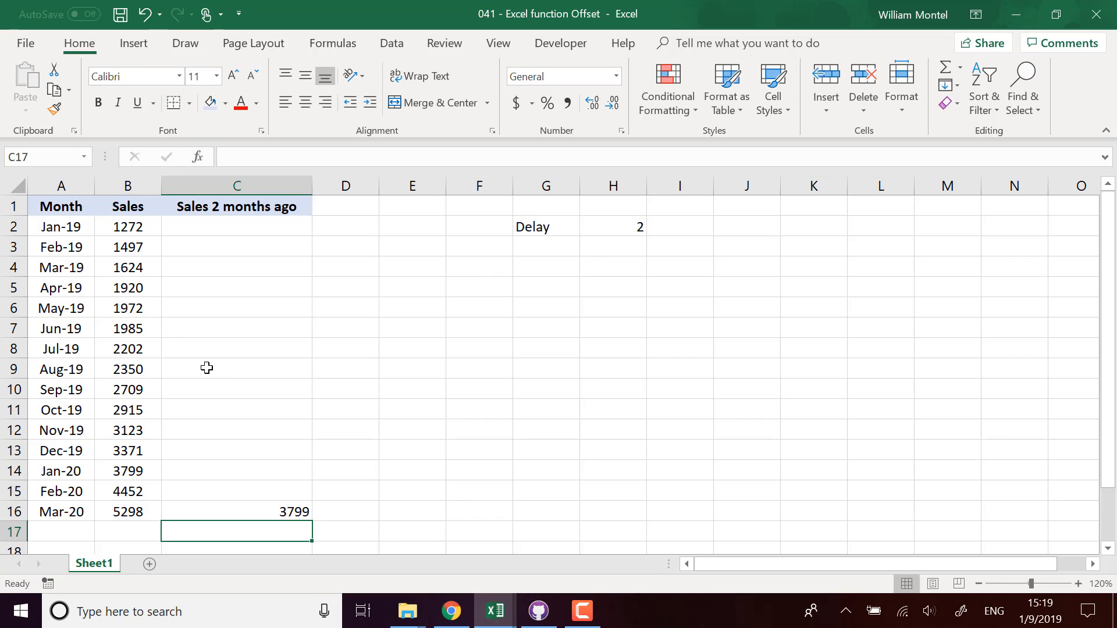
Step: Count back from Mar-20 to confirm C16's 3799 matches Jan-20's sales
{"action": "left_click", "coordinate": [132, 513]}
{"action": "left_click", "coordinate": [144, 491]}
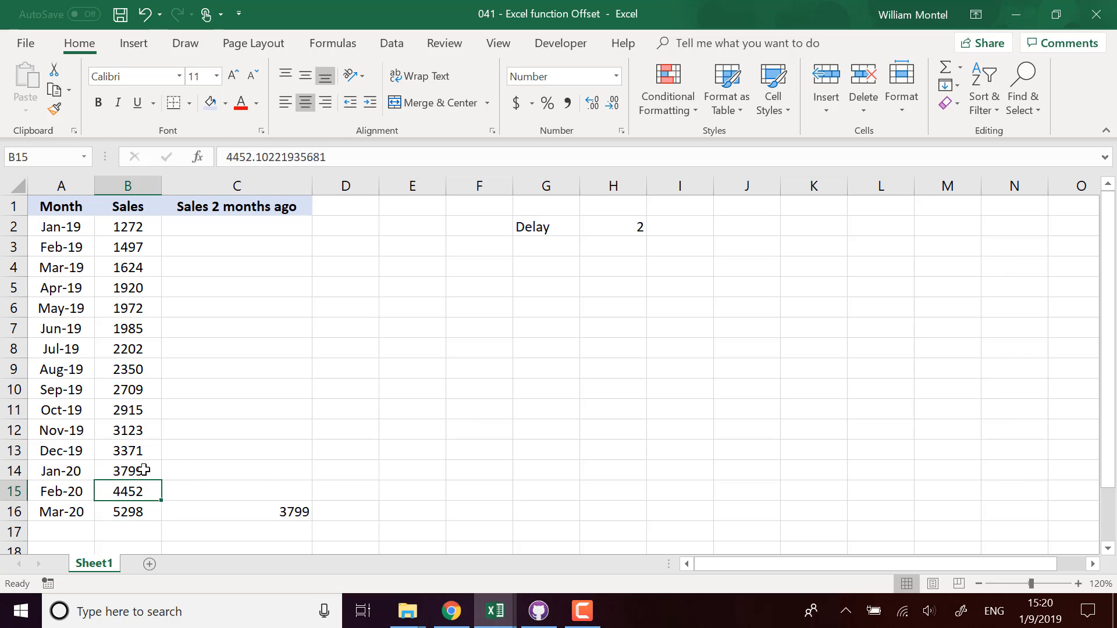
{"action": "left_click", "coordinate": [136, 469]}
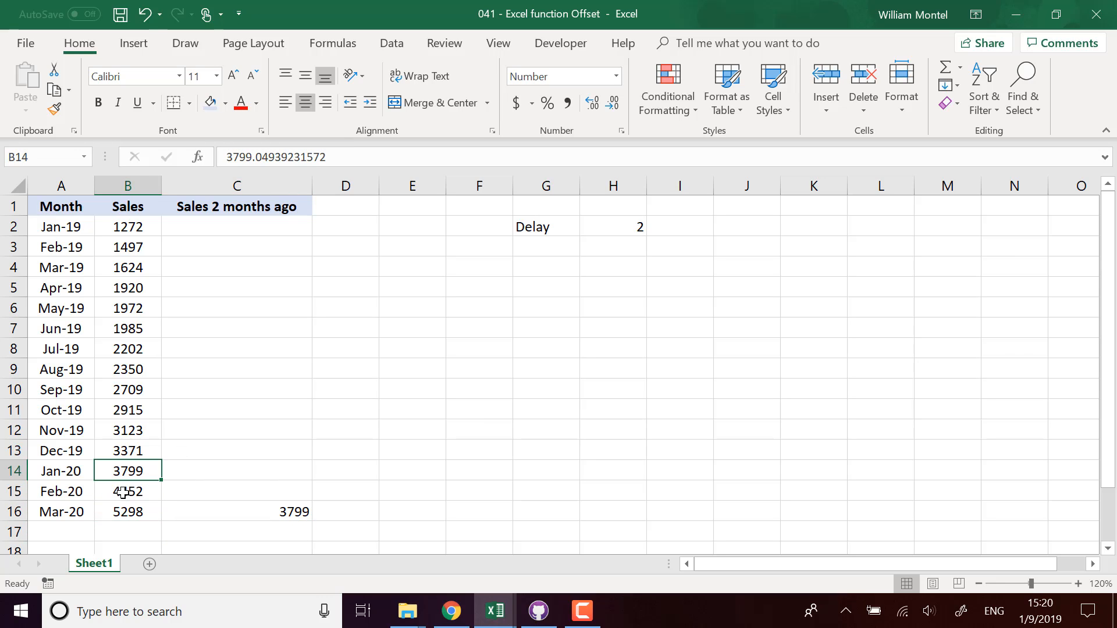
{"action": "left_click", "coordinate": [14, 470]}
{"action": "left_click", "coordinate": [66, 513]}
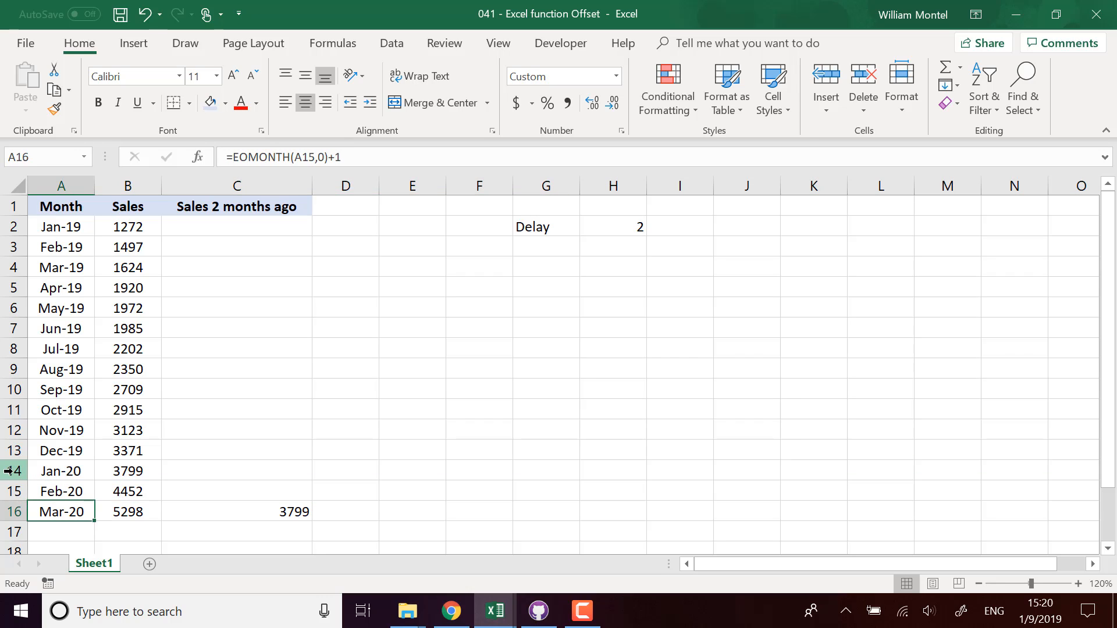
{"action": "left_click", "coordinate": [123, 474]}
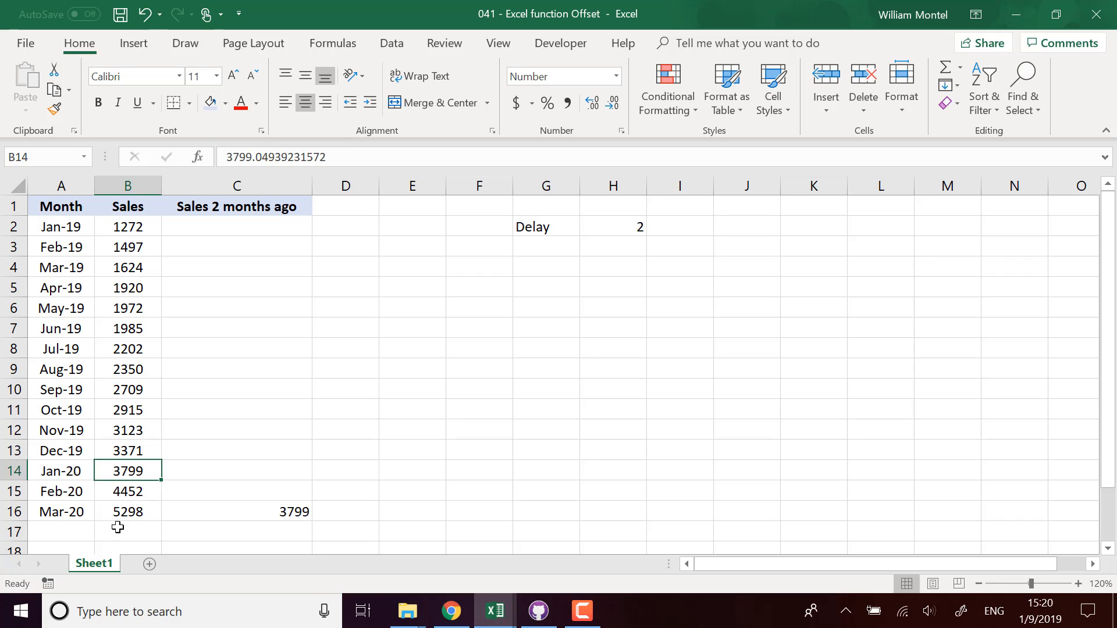
{"action": "left_click", "coordinate": [303, 512]}
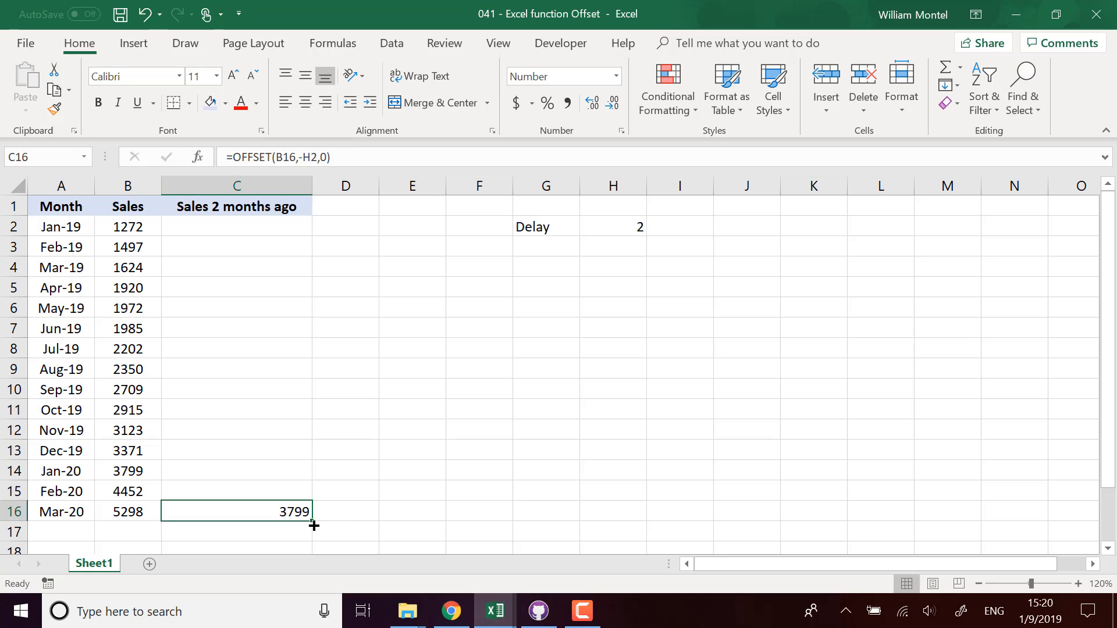
Step: Copy the lag formula up, check C15, then make C16's H2 reference absolute ($H$2)
{"action": "left_click_drag", "start_coordinate": [314, 525], "coordinate": [298, 230]}
{"action": "double_click", "coordinate": [295, 493]}
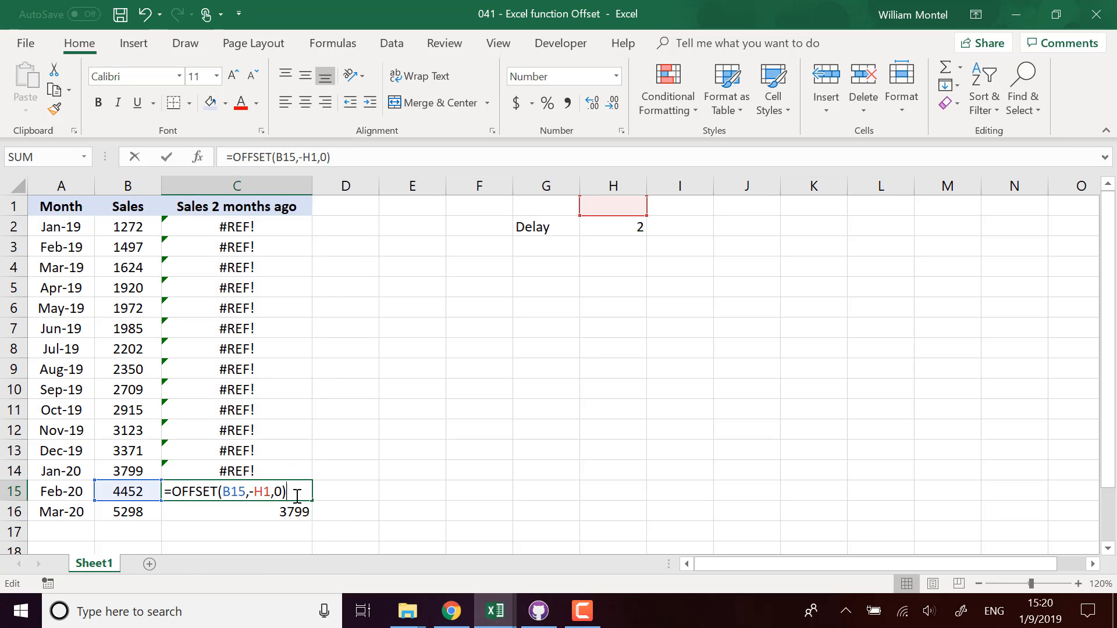
{"action": "key", "text": "Escape"}
{"action": "left_click", "coordinate": [298, 511]}
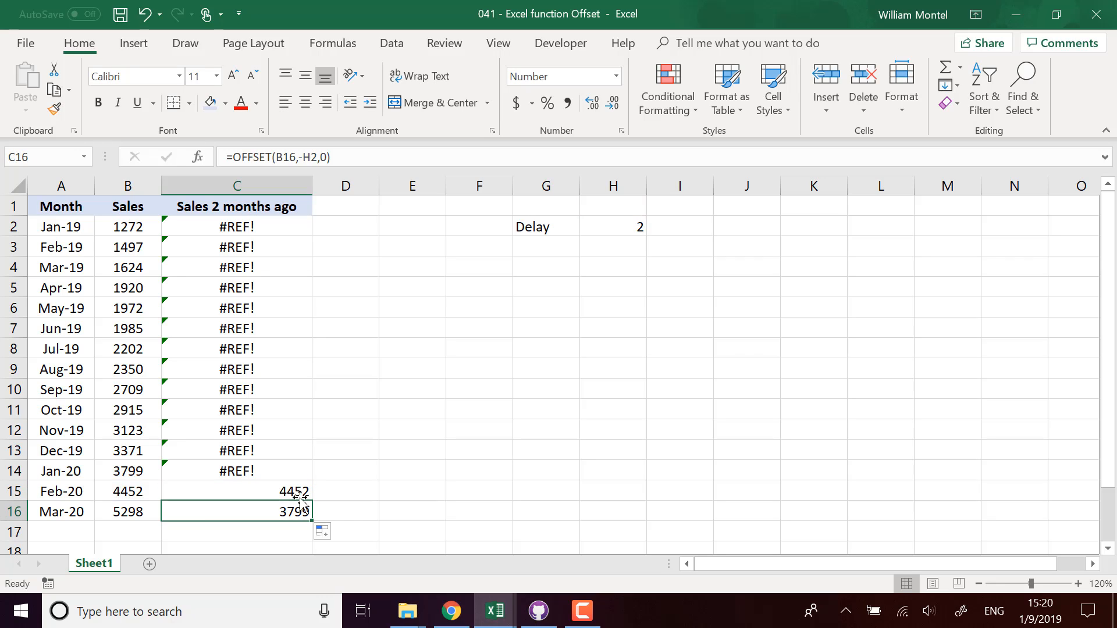
{"action": "left_click", "coordinate": [311, 157]}
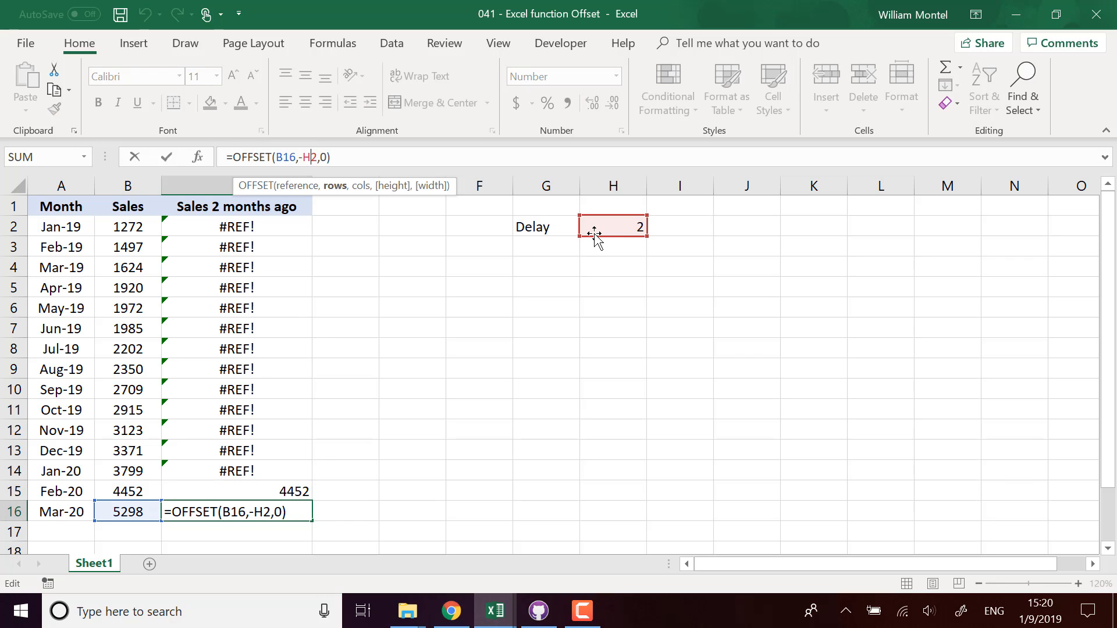
{"action": "key", "text": "F4"}
{"action": "key", "text": "Return"}
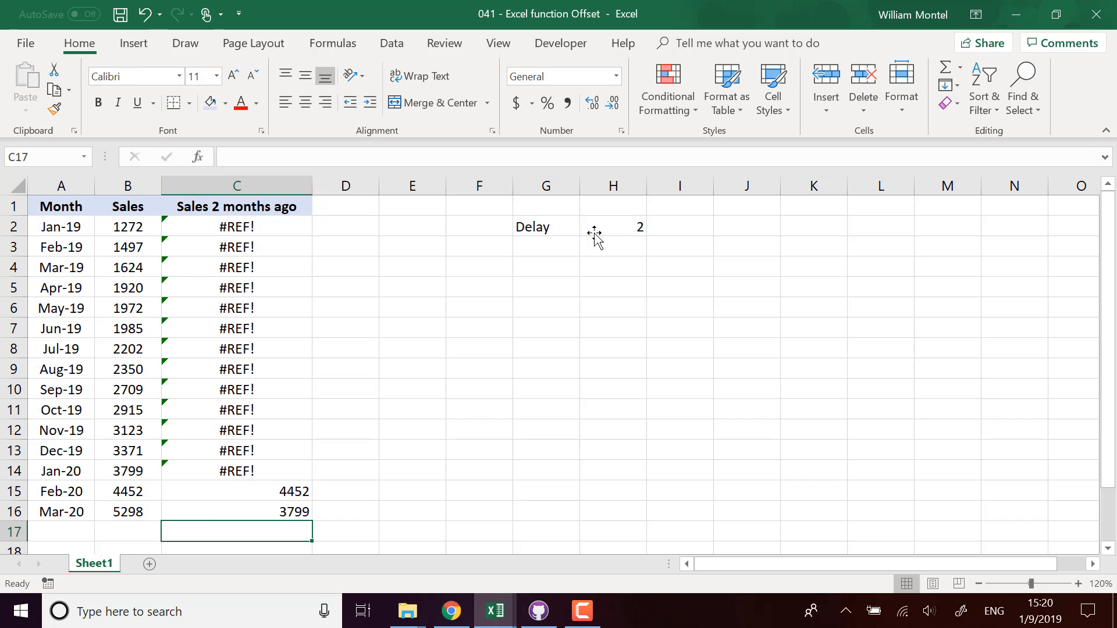
Step: Fill the corrected $H$2 formula from C16 up to C2 and clear C2:C3
{"action": "key", "text": "Up"}
{"action": "left_click", "coordinate": [613, 221]}
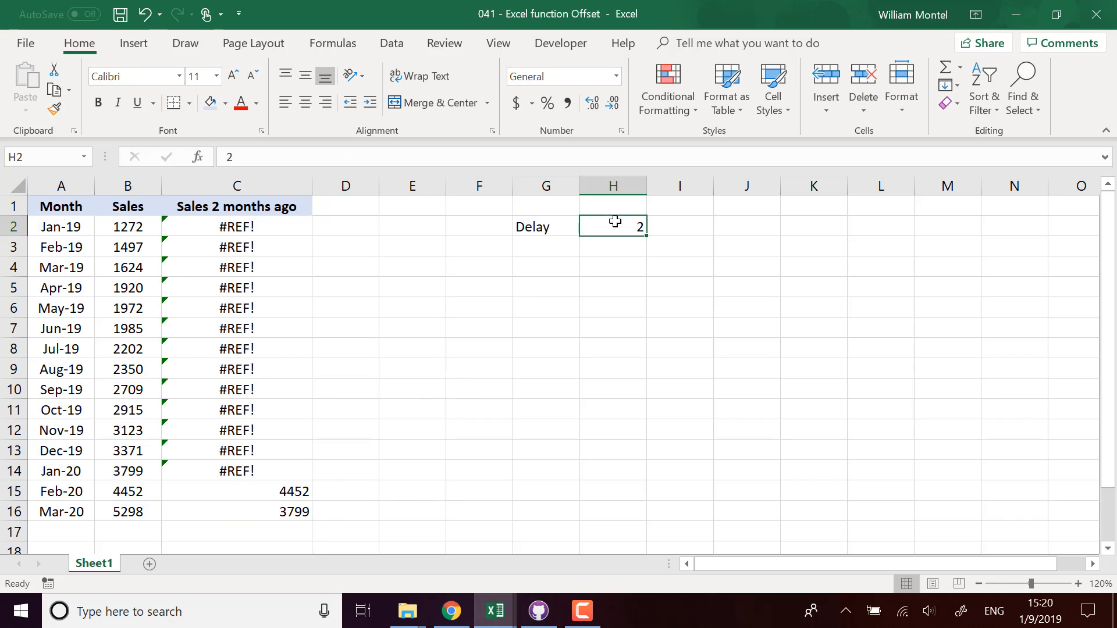
{"action": "left_click", "coordinate": [295, 513]}
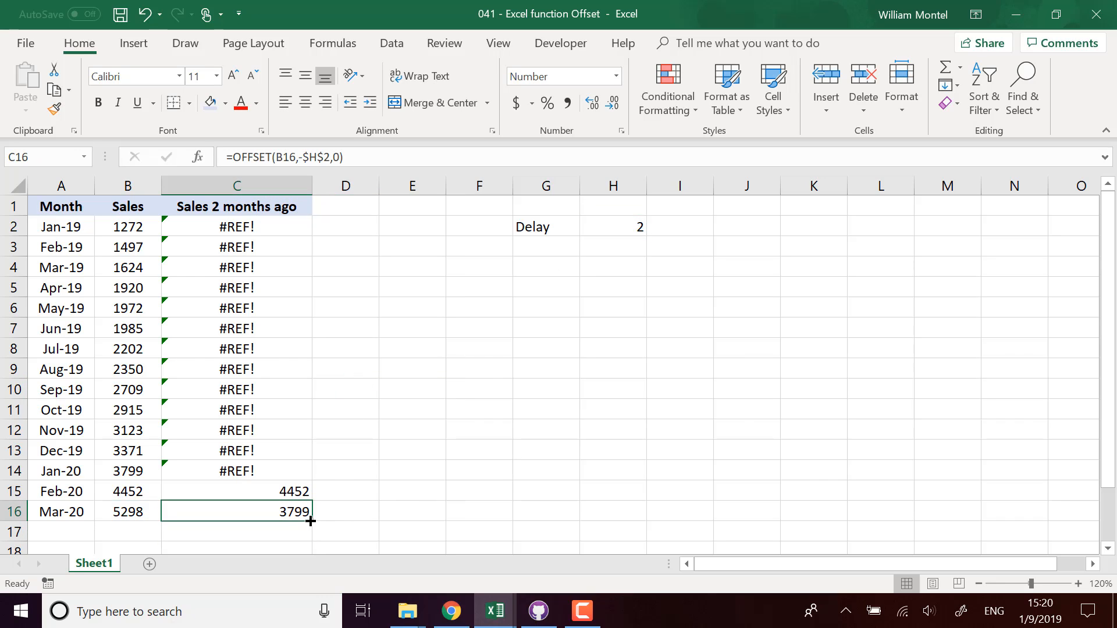
{"action": "left_click_drag", "start_coordinate": [311, 520], "coordinate": [264, 256]}
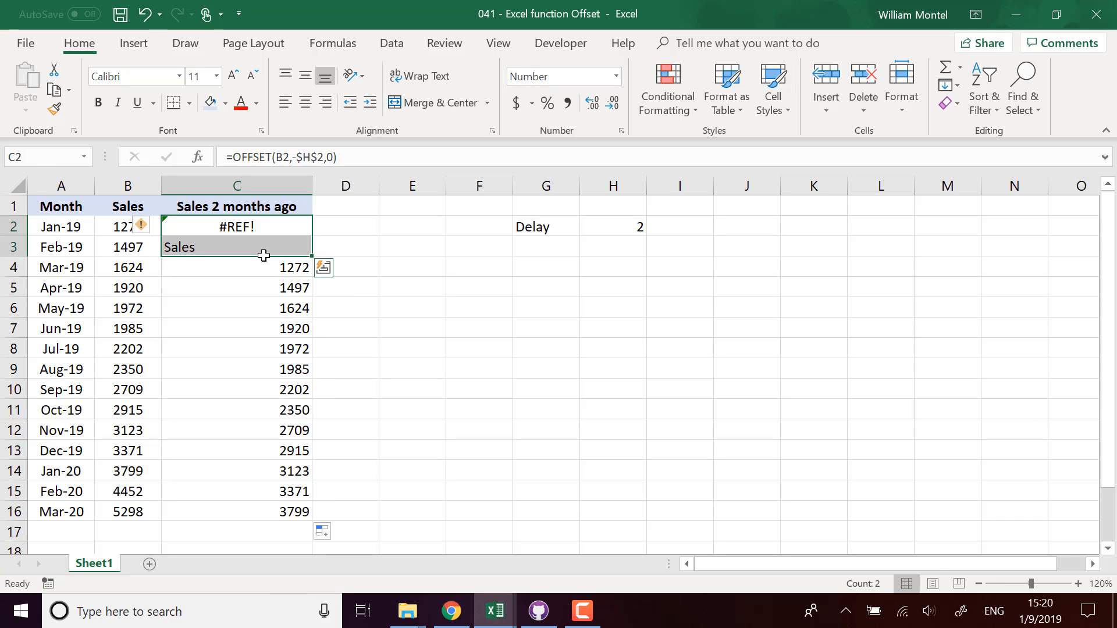
{"action": "key", "text": "Delete"}
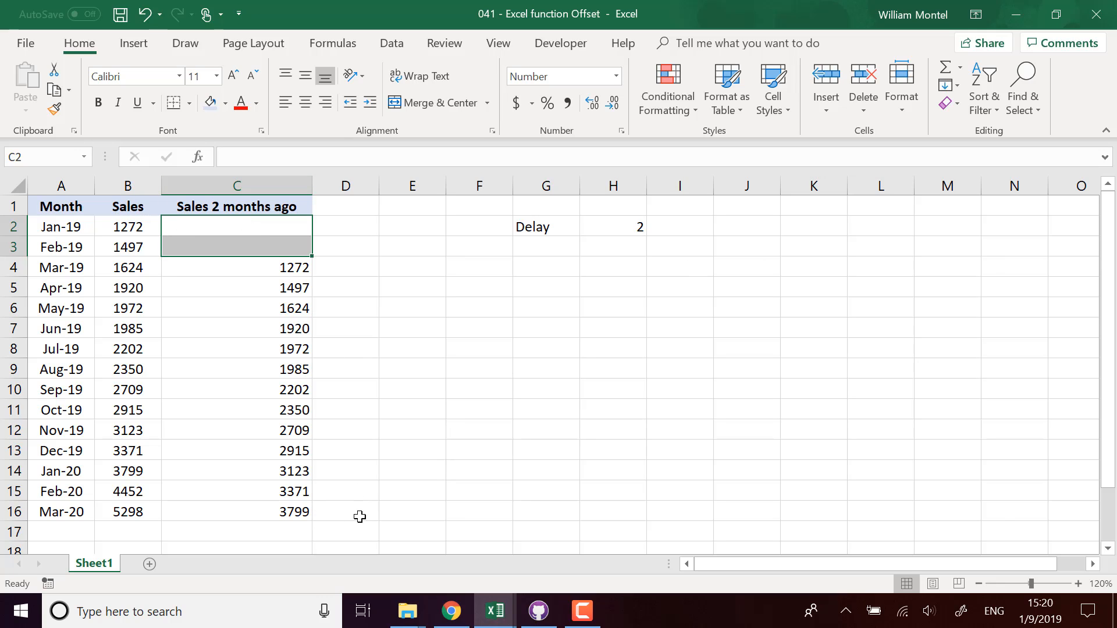
{"action": "left_click", "coordinate": [634, 229]}
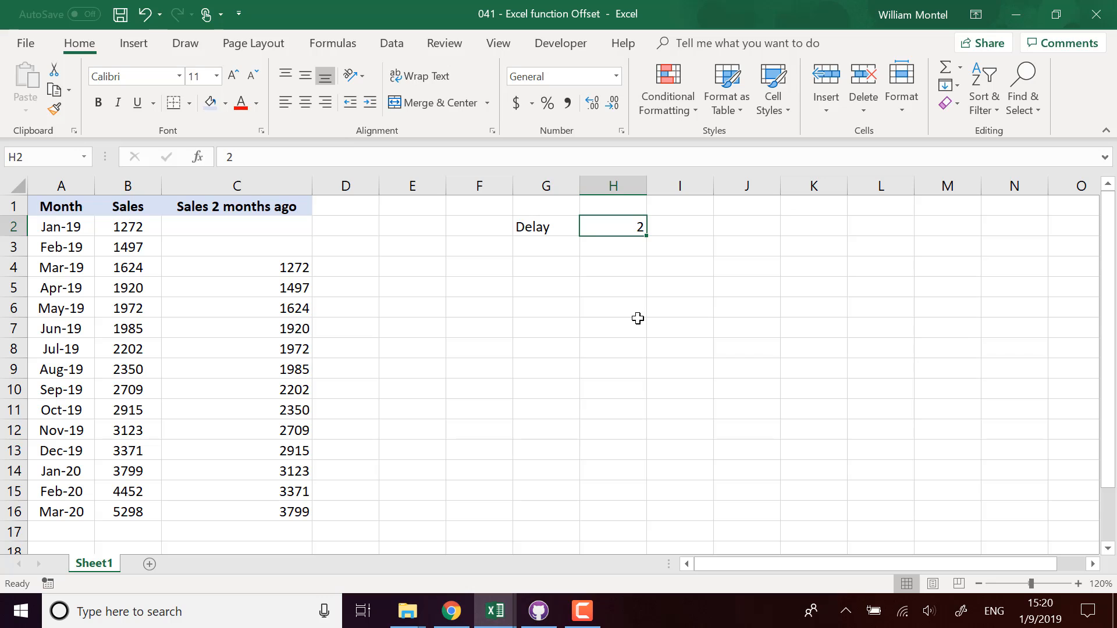
Step: Enter 6 as the Delay in H2 and inspect the recalculated results in C2 and C7
{"action": "type", "text": "6"}
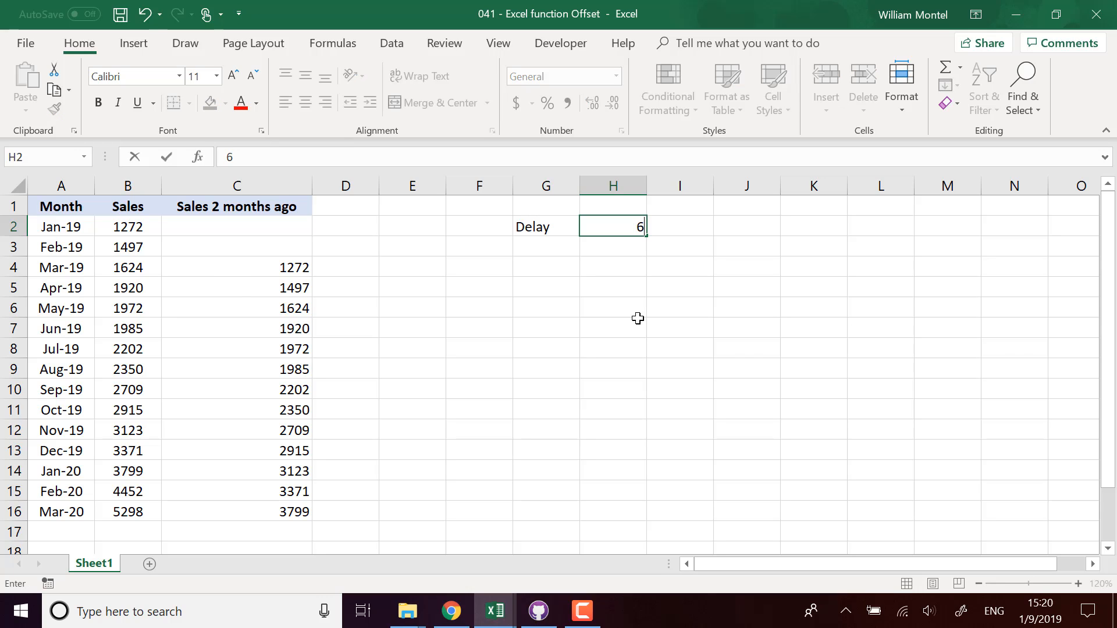
{"action": "key", "text": "Return"}
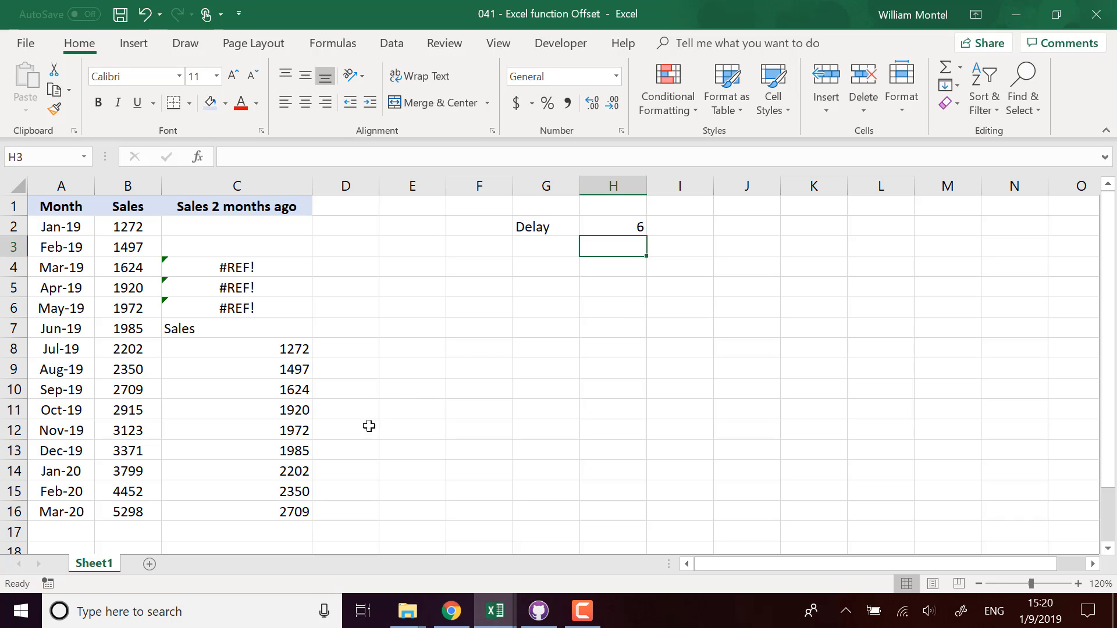
{"action": "left_click", "coordinate": [232, 227]}
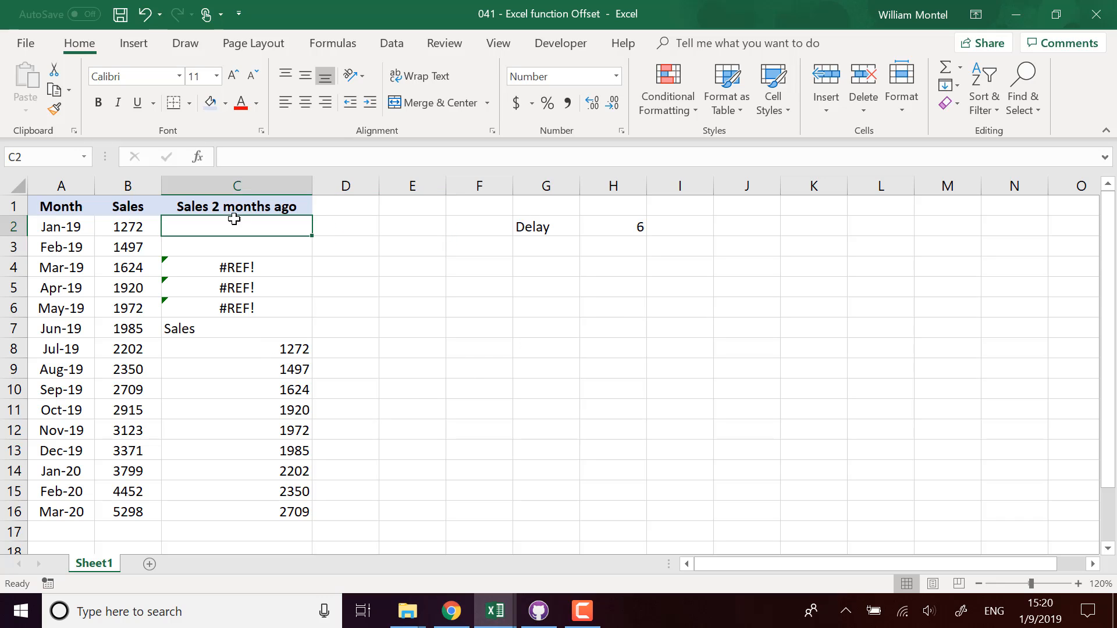
{"action": "left_click", "coordinate": [252, 327]}
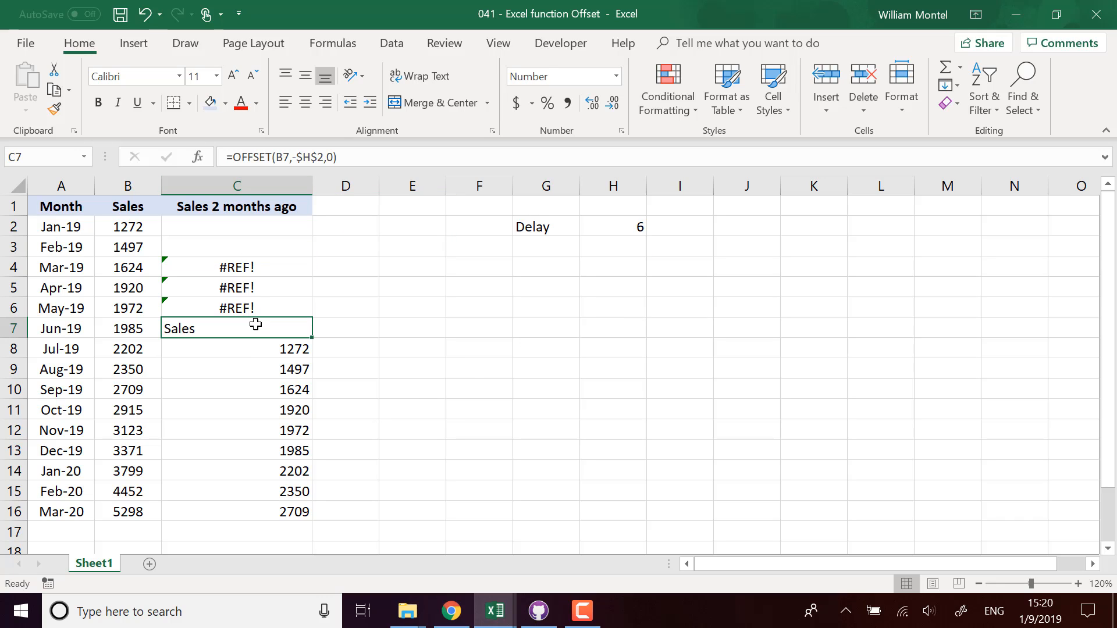
Step: Begin wrapping C7's OFFSET(B7,-$H$2,0) in IF(ISNUMBER(...)), copying the OFFSET expression
{"action": "left_click", "coordinate": [232, 156]}
{"action": "type", "text": "i"}
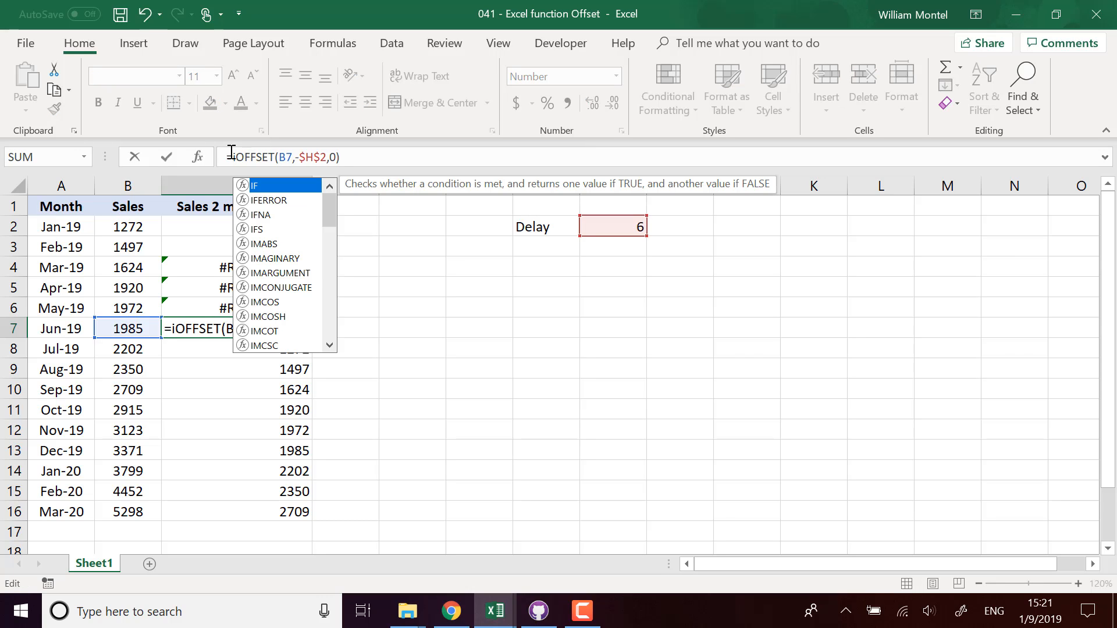
{"action": "key", "text": "Escape"}
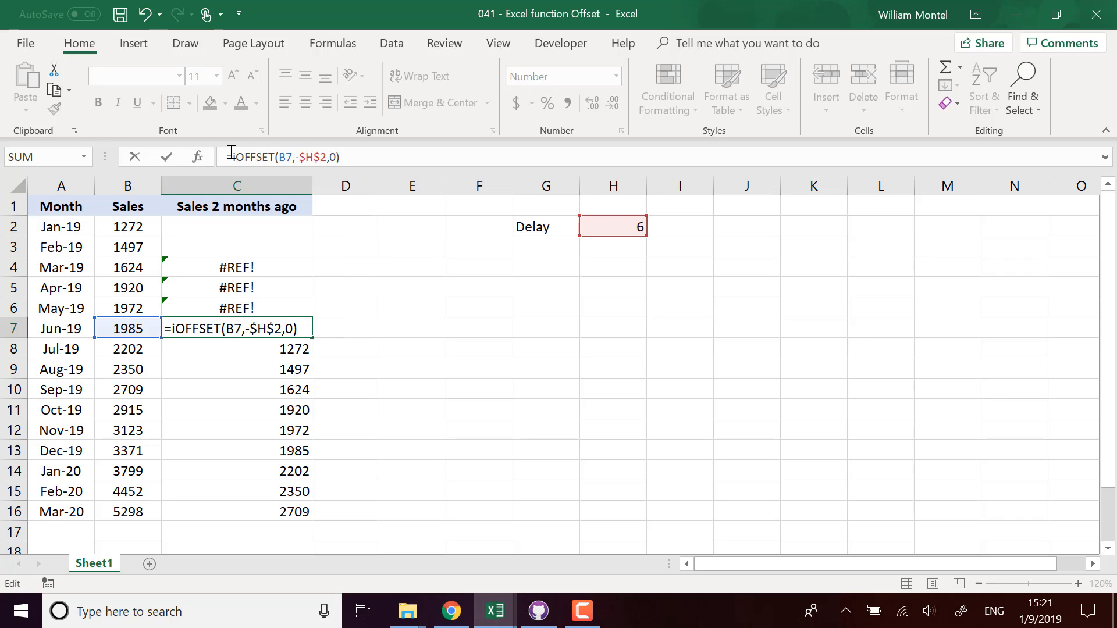
{"action": "type", "text": "f("}
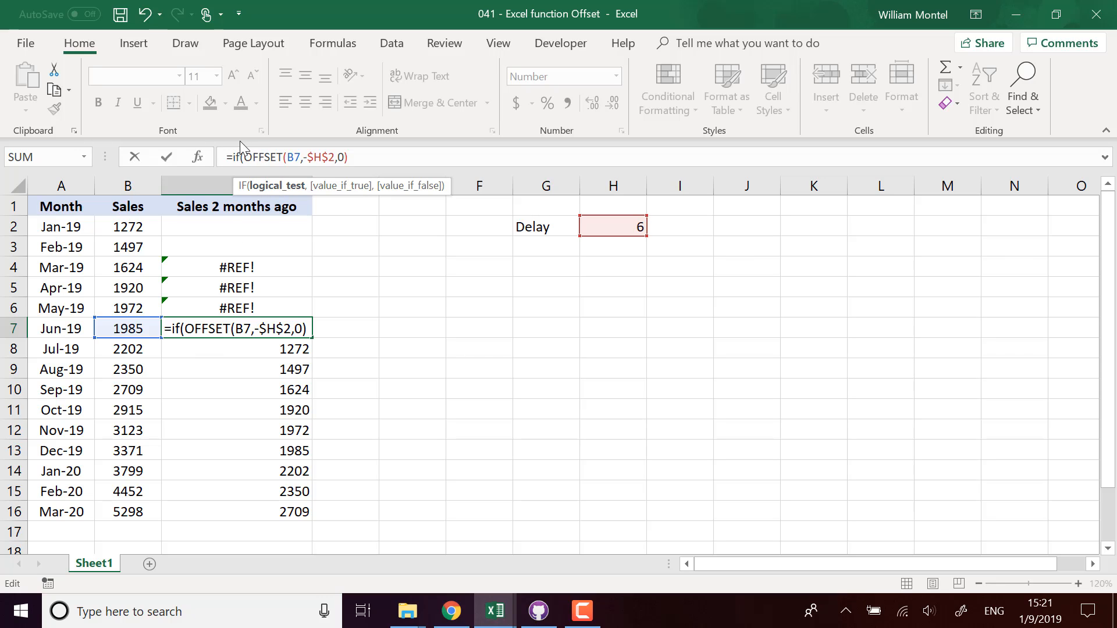
{"action": "left_click_drag", "start_coordinate": [347, 157], "coordinate": [246, 157]}
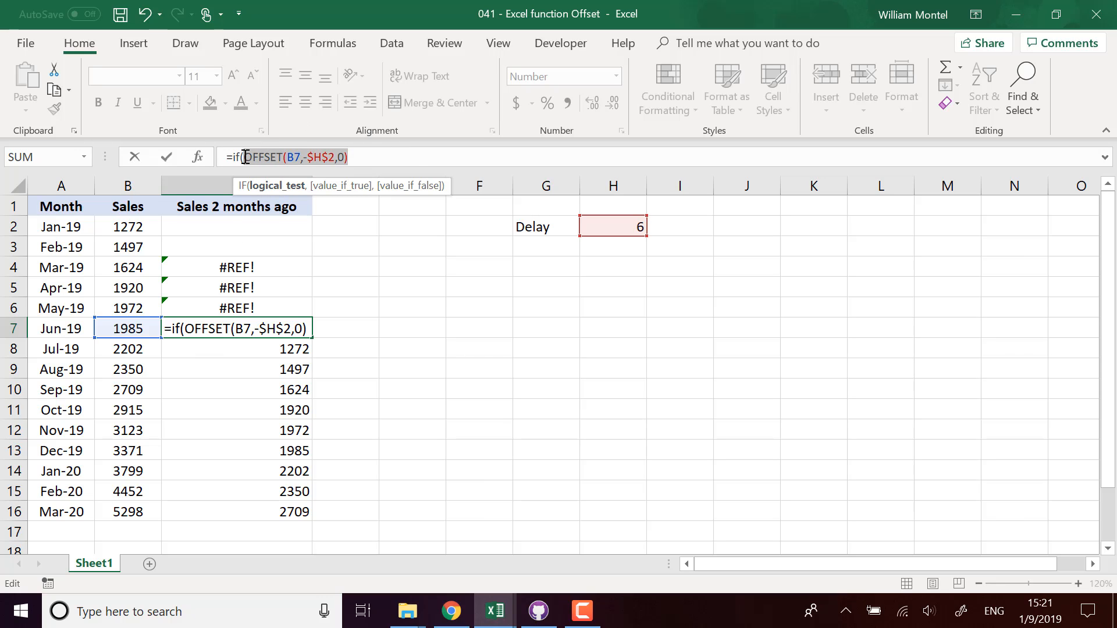
{"action": "key", "text": "ctrl+c"}
{"action": "left_click", "coordinate": [366, 160]}
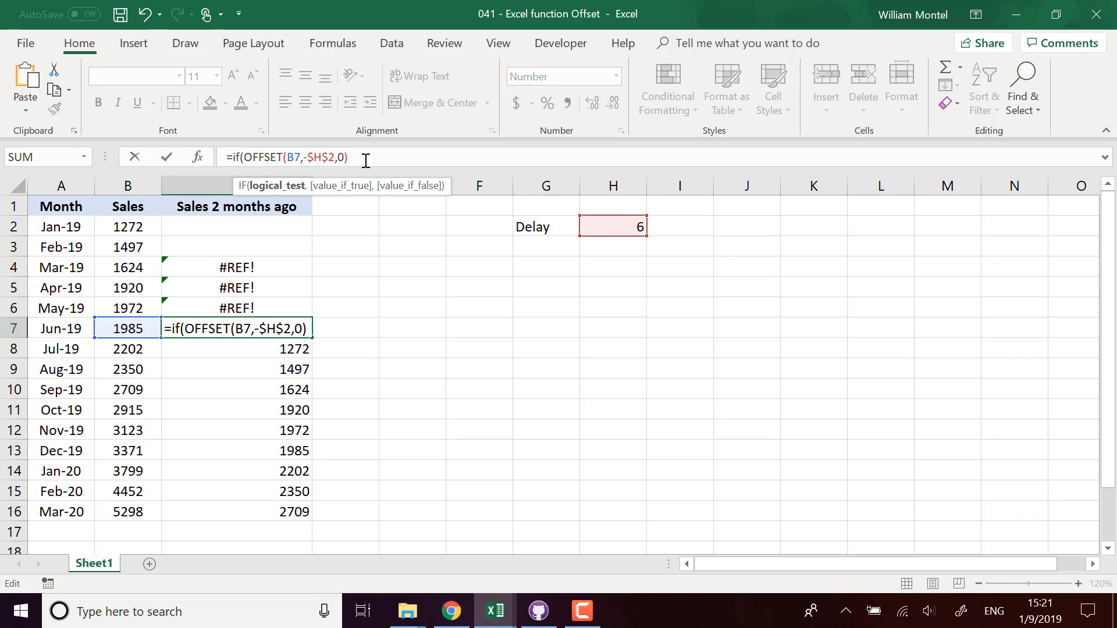
{"action": "left_click", "coordinate": [254, 158]}
{"action": "type", "text": "isnumber"}
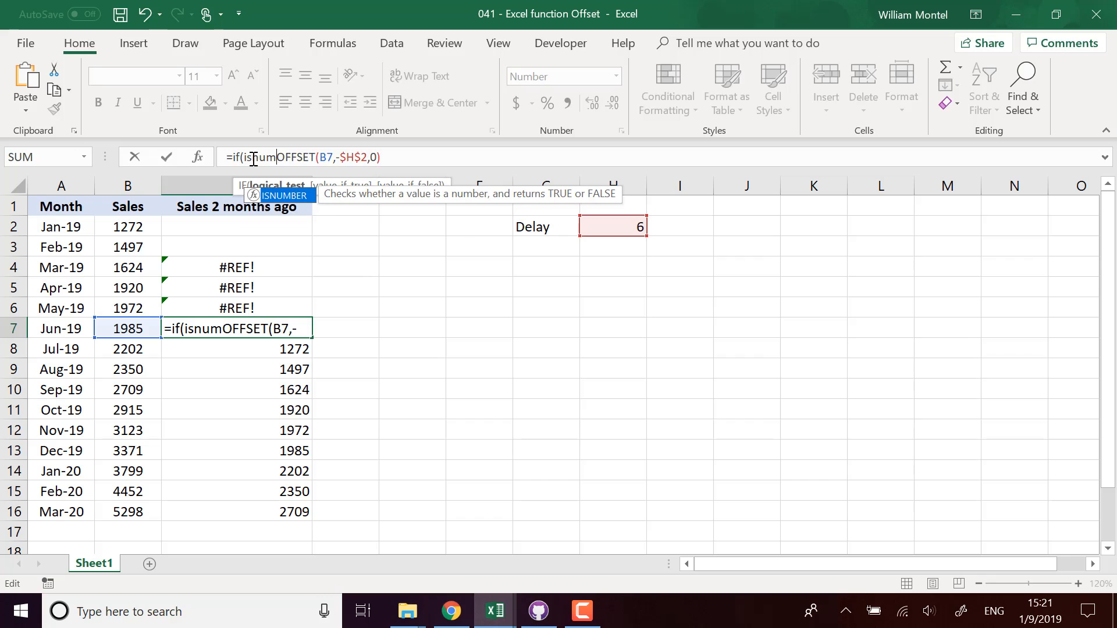
{"action": "type", "text": "("}
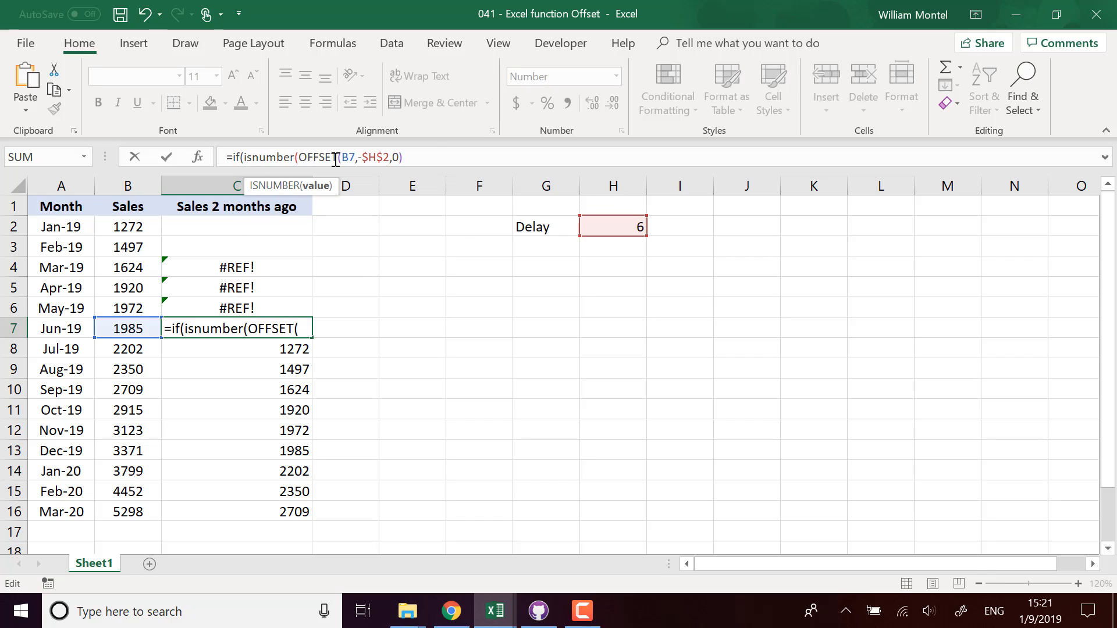
Step: Complete C7 with the OFFSET as true result and "" otherwise, fixing typos
{"action": "left_click", "coordinate": [433, 153]}
{"action": "type", "text": "),"}
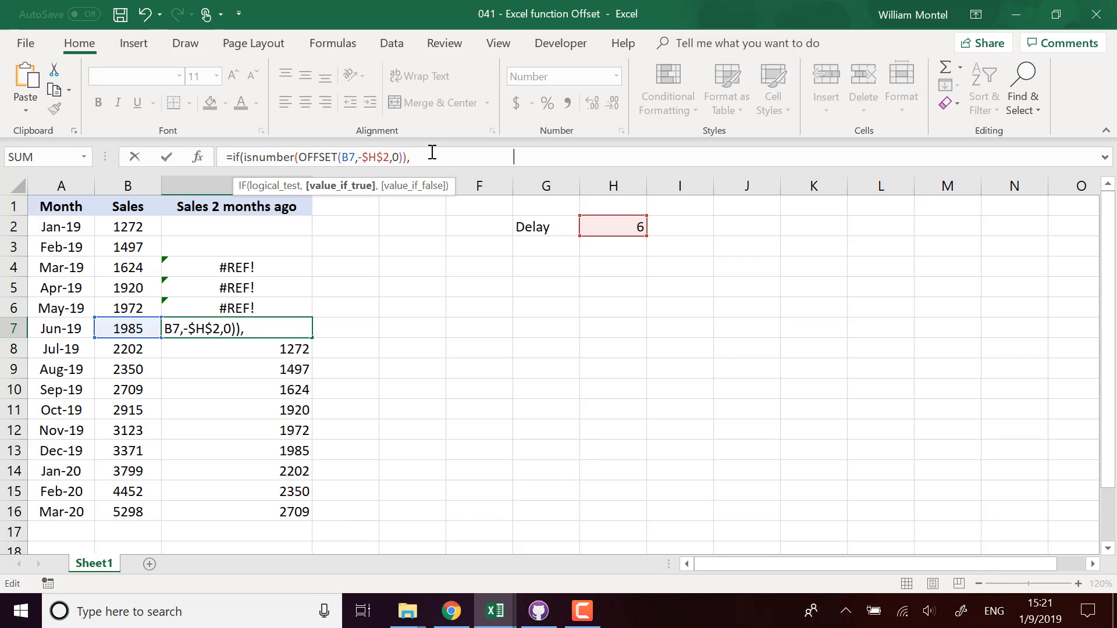
{"action": "key", "text": "ctrl+v"}
{"action": "type", "text": ","}
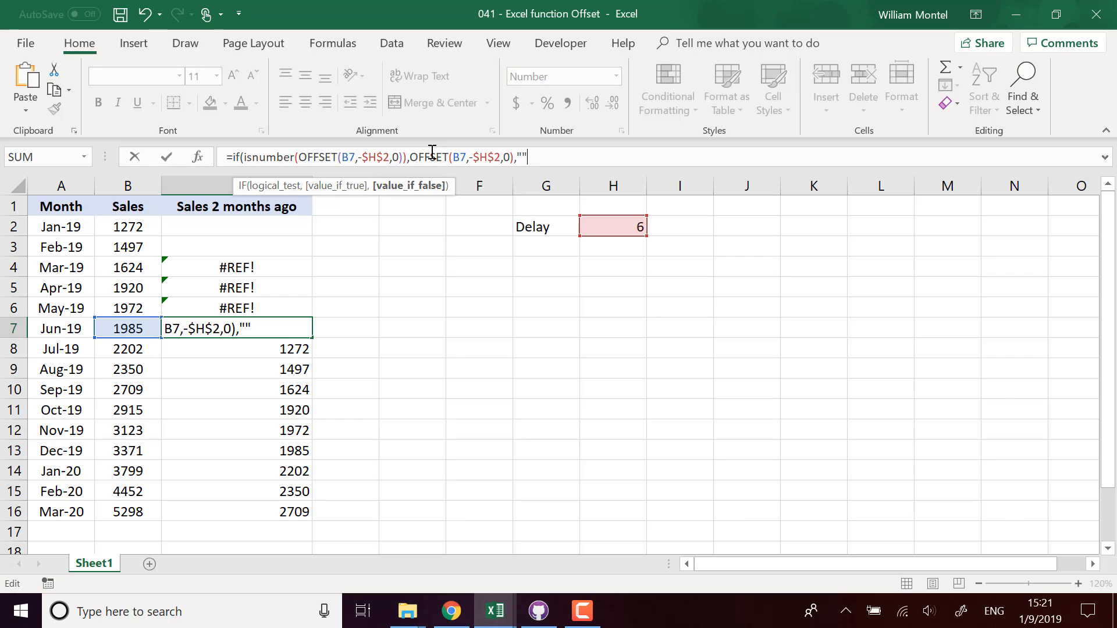
{"action": "type", "text": "\"\")"}
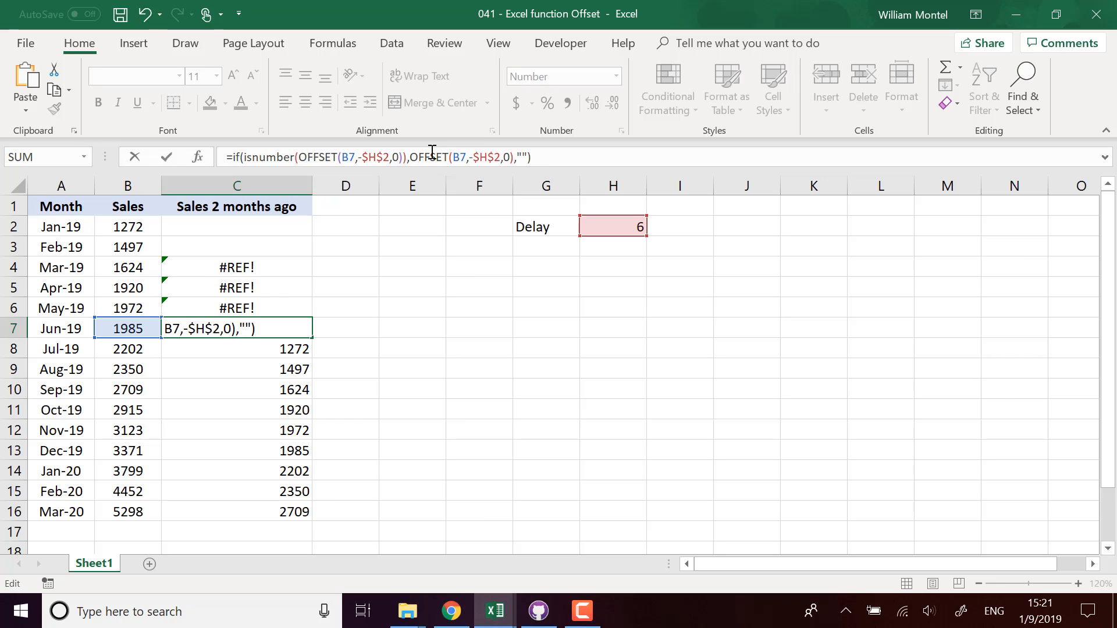
{"action": "key", "text": "BackSpace"}
{"action": "key", "text": "BackSpace"}
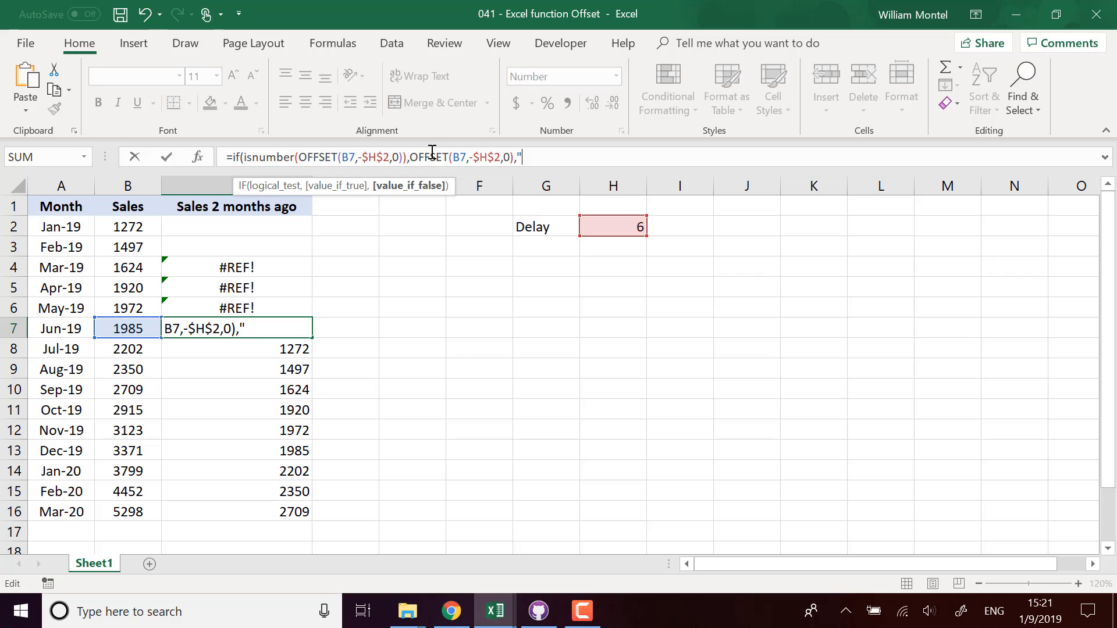
{"action": "type", "text": "N"}
{"action": "key", "text": "BackSpace"}
{"action": "type", "text": "\")"}
{"action": "key", "text": "Return"}
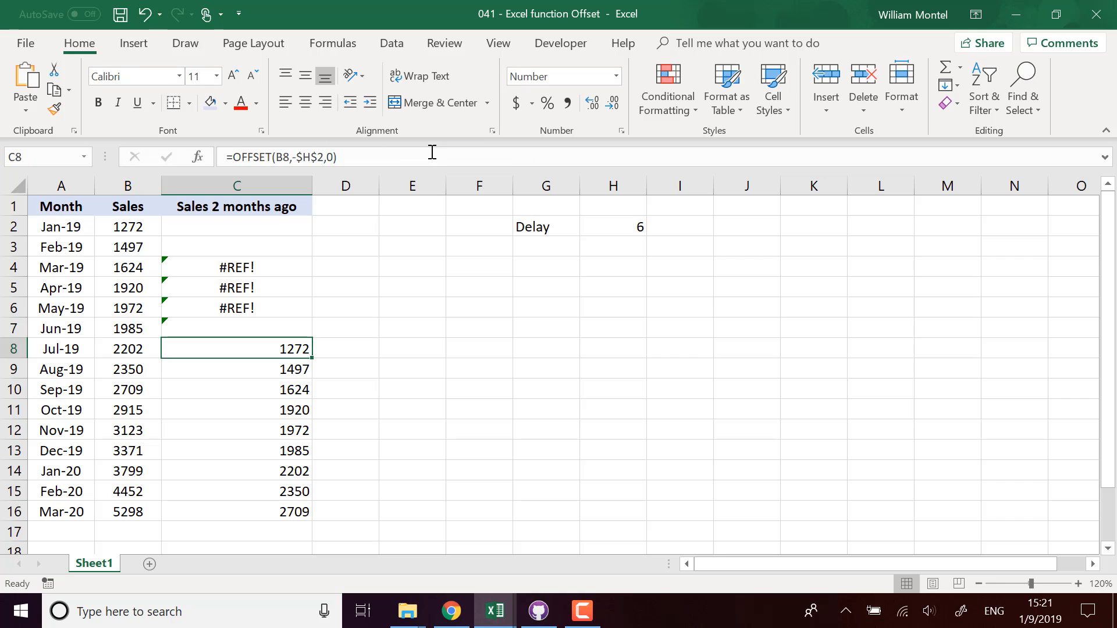
Step: Fill C7's error-safe formula up to C2 and down to C16
{"action": "left_click", "coordinate": [307, 333]}
{"action": "left_click_drag", "start_coordinate": [315, 339], "coordinate": [297, 226]}
{"action": "left_click_drag", "start_coordinate": [310, 336], "coordinate": [297, 516]}
{"action": "left_click", "coordinate": [435, 411]}
Step: Set the Delay in H2 to 2, then change it to 4
{"action": "left_click", "coordinate": [637, 226]}
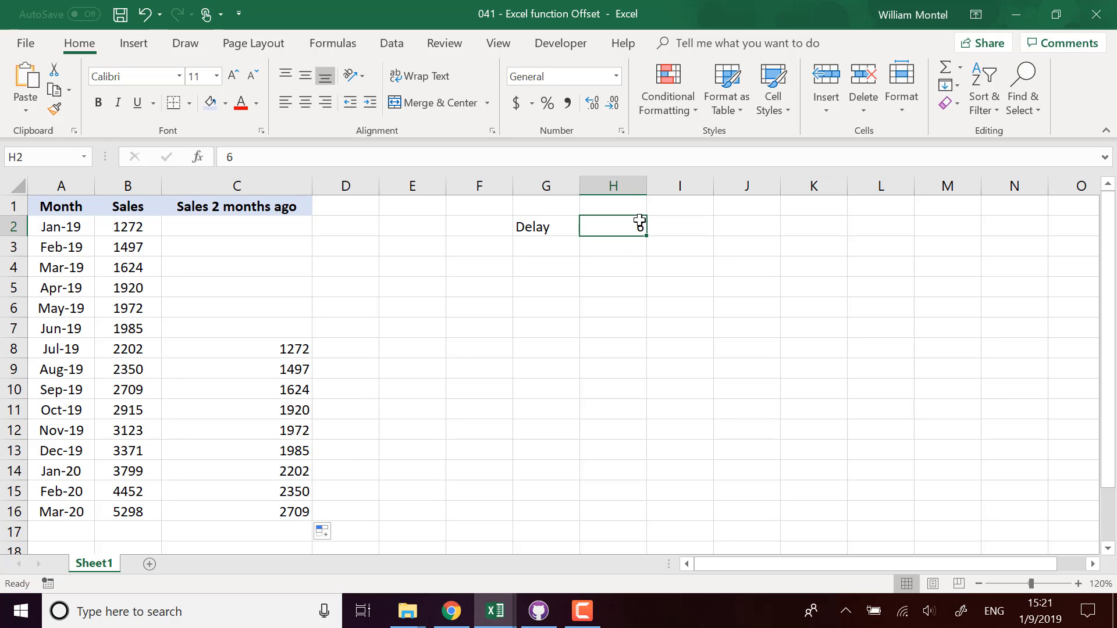
{"action": "type", "text": "2"}
{"action": "key", "text": "Return"}
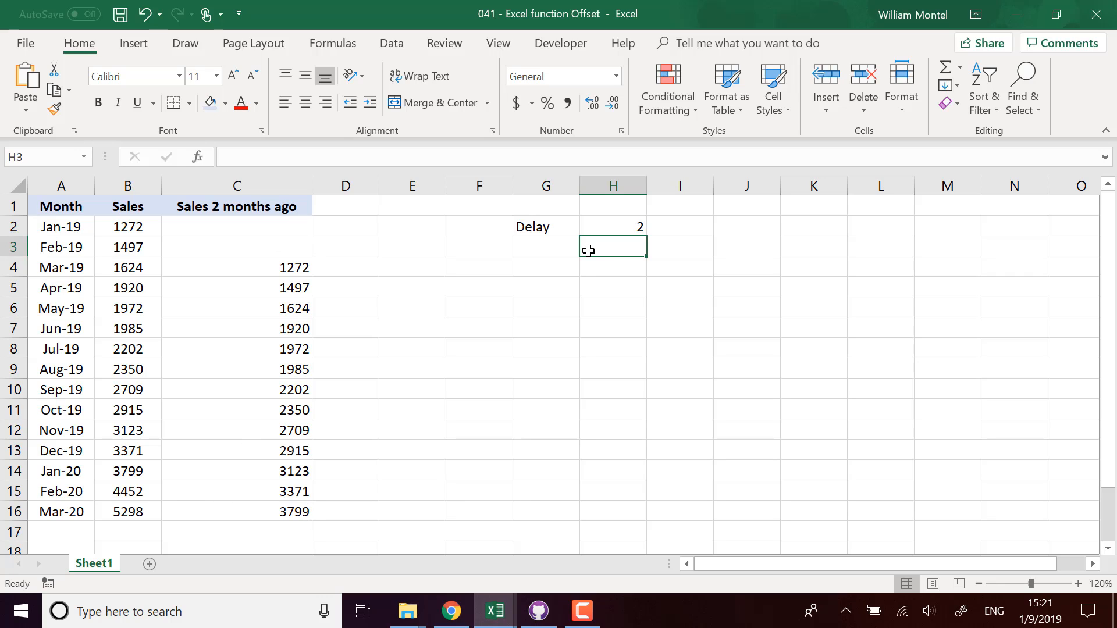
{"action": "left_click", "coordinate": [616, 227]}
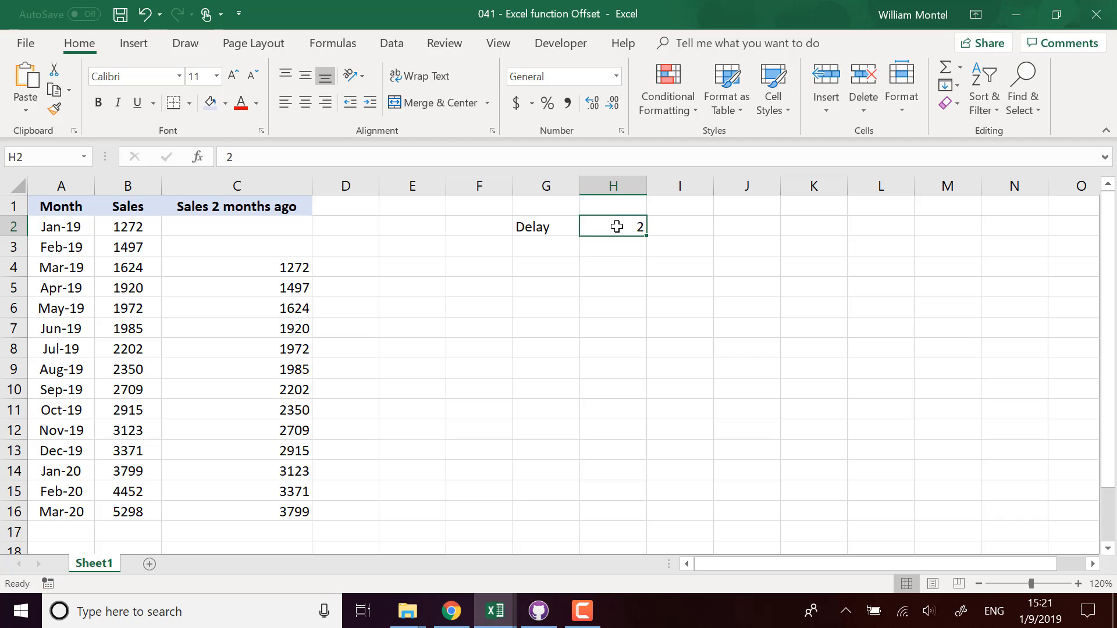
{"action": "type", "text": "4"}
{"action": "key", "text": "Return"}
{"action": "left_click_drag", "start_coordinate": [263, 224], "coordinate": [257, 287]}
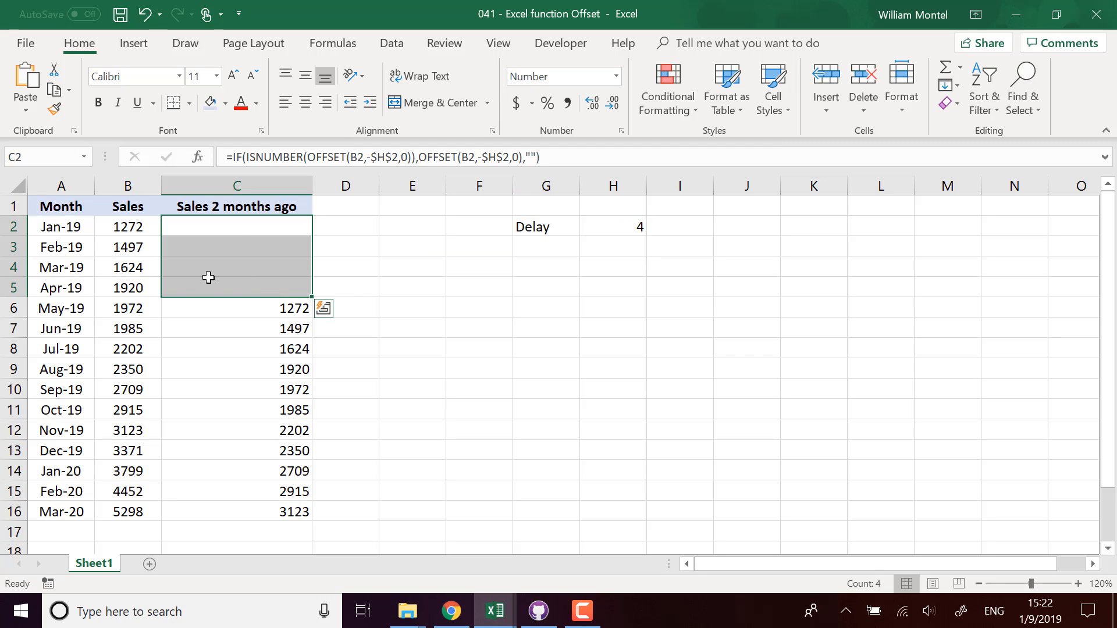
{"action": "left_click", "coordinate": [129, 311]}
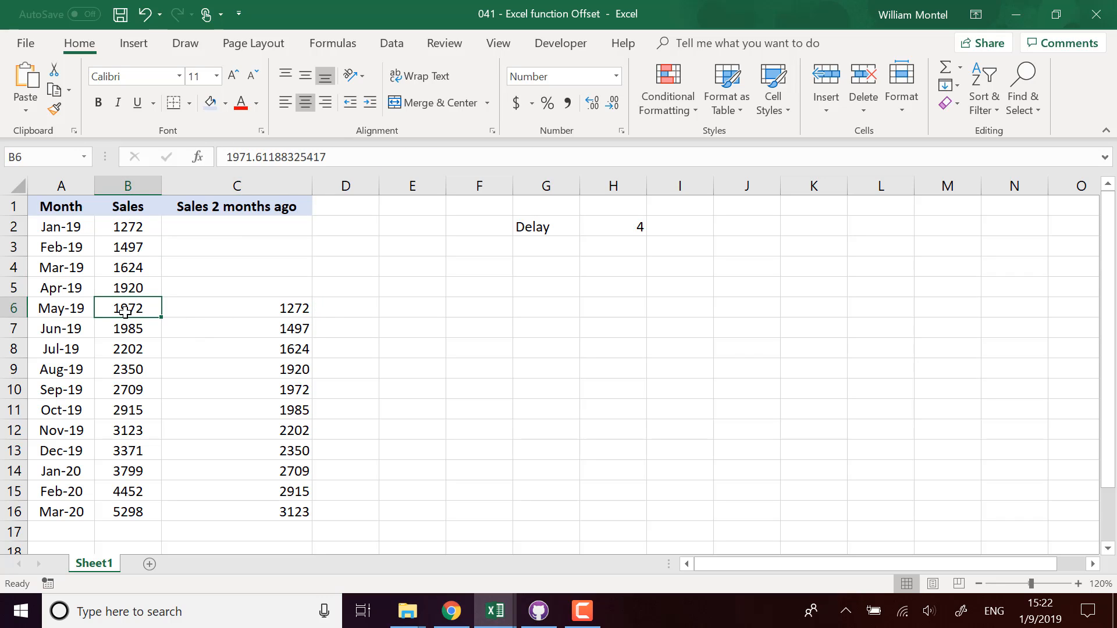
{"action": "left_click", "coordinate": [136, 289]}
{"action": "left_click", "coordinate": [137, 246]}
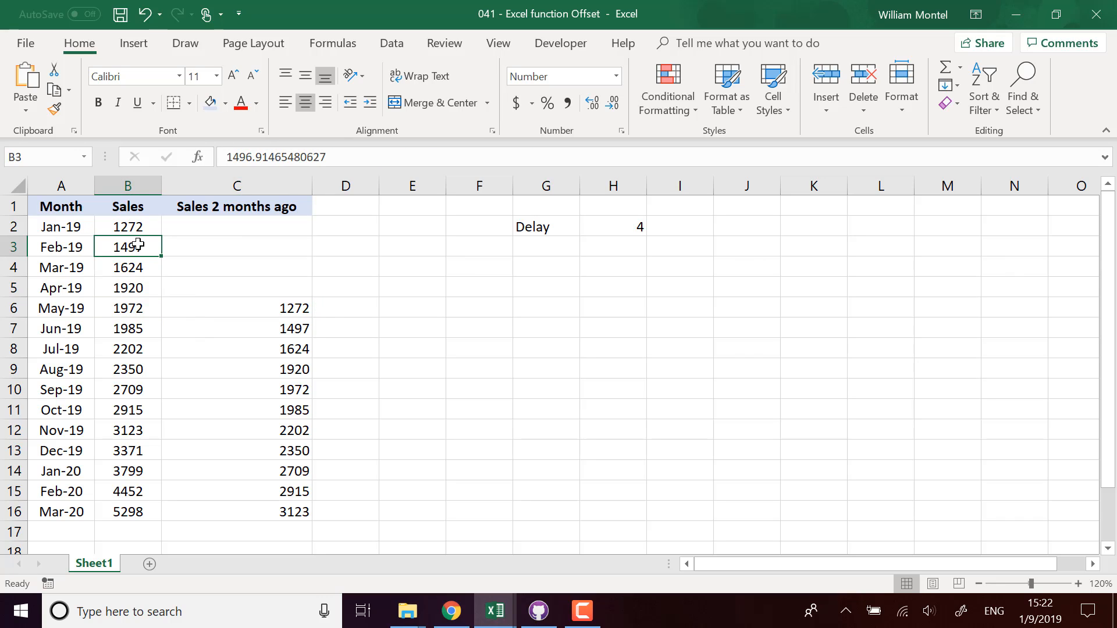
{"action": "left_click", "coordinate": [143, 312]}
{"action": "left_click", "coordinate": [139, 288]}
{"action": "left_click", "coordinate": [135, 268]}
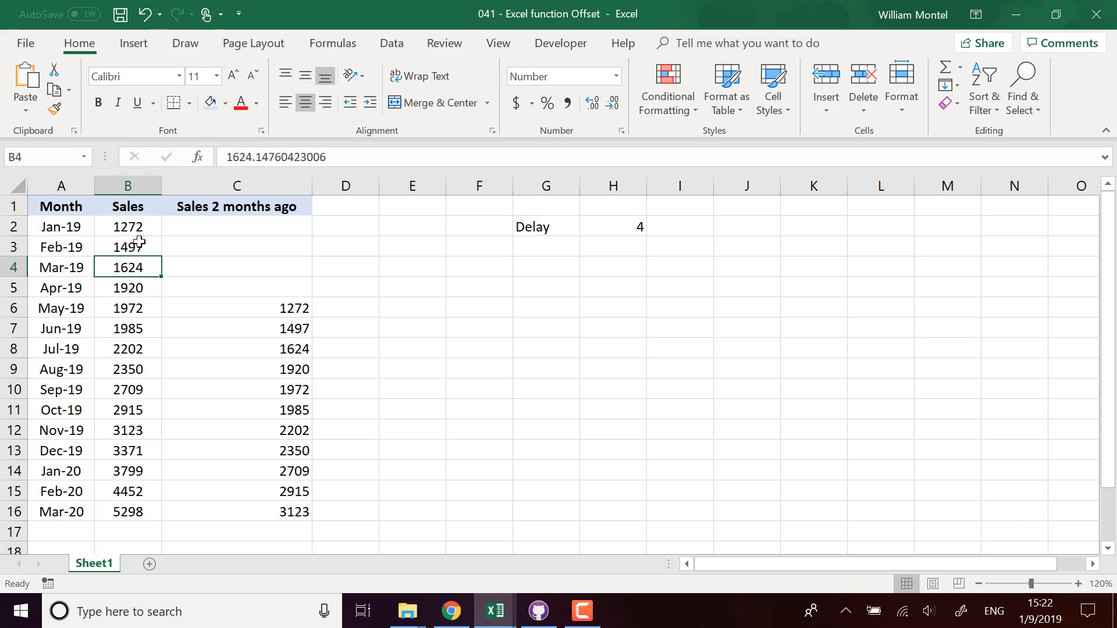
{"action": "left_click", "coordinate": [130, 228]}
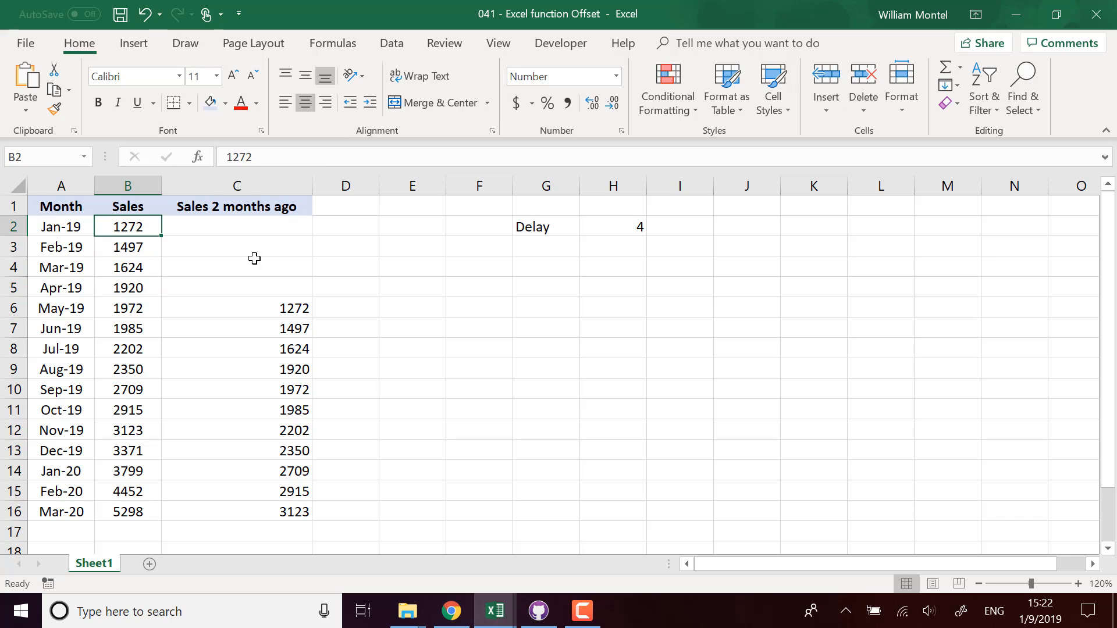
{"action": "left_click", "coordinate": [295, 311]}
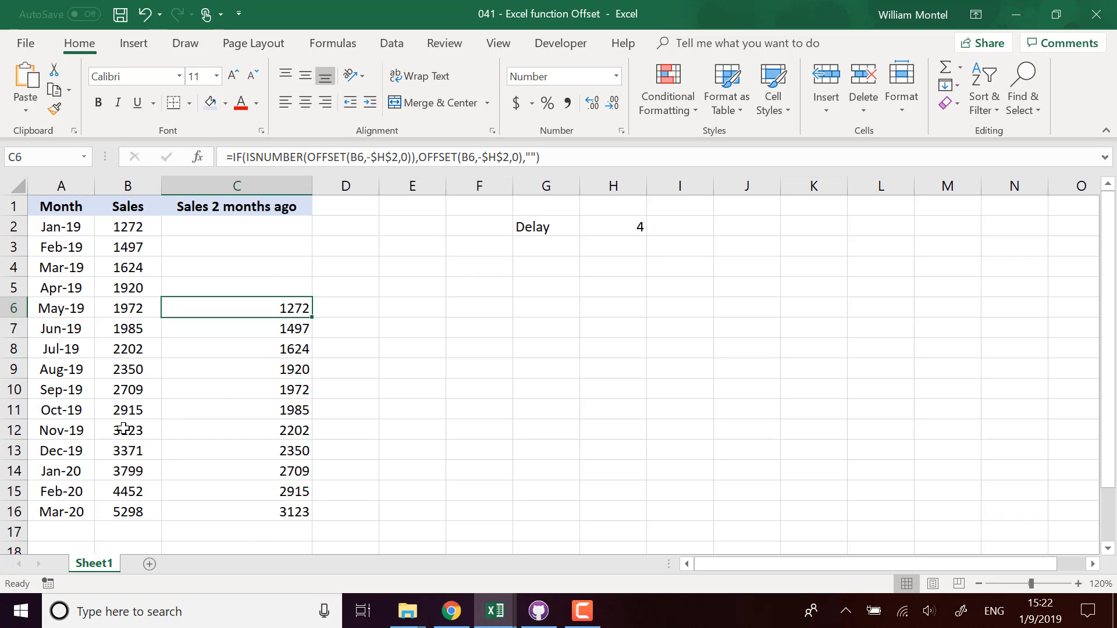
{"action": "left_click", "coordinate": [219, 515]}
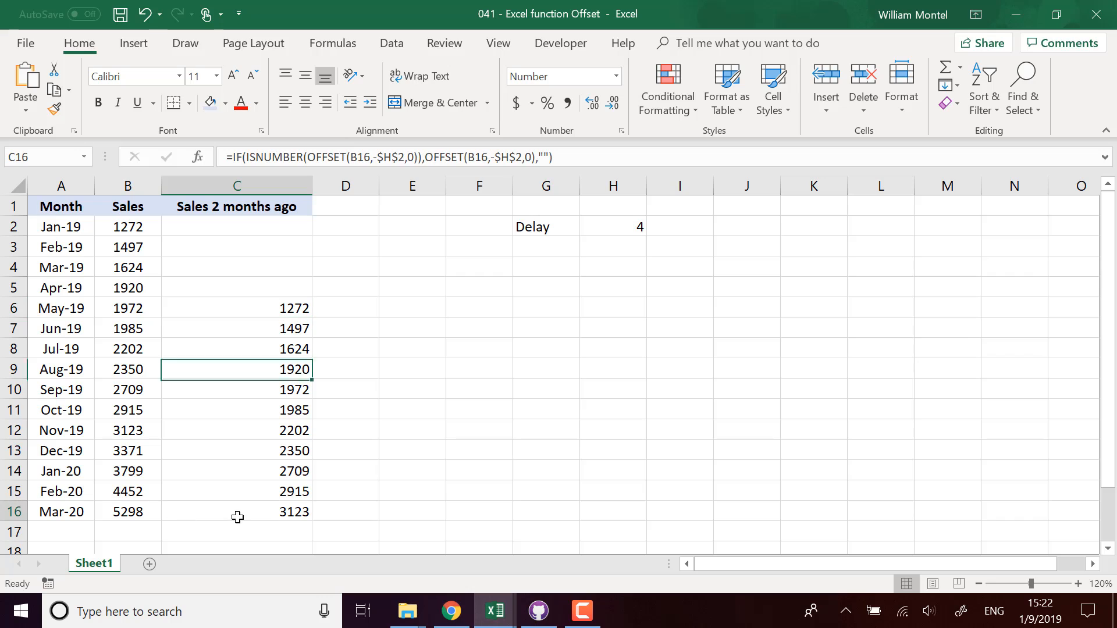
{"action": "left_click", "coordinate": [379, 157]}
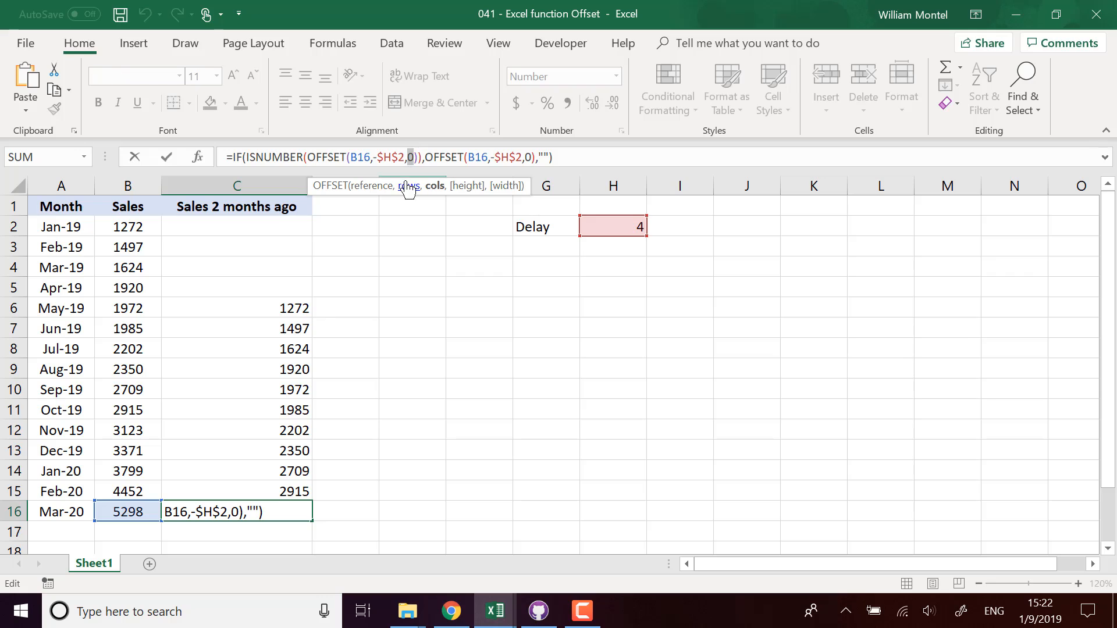
{"action": "left_click", "coordinate": [435, 186]}
{"action": "key", "text": "ctrl+Return"}
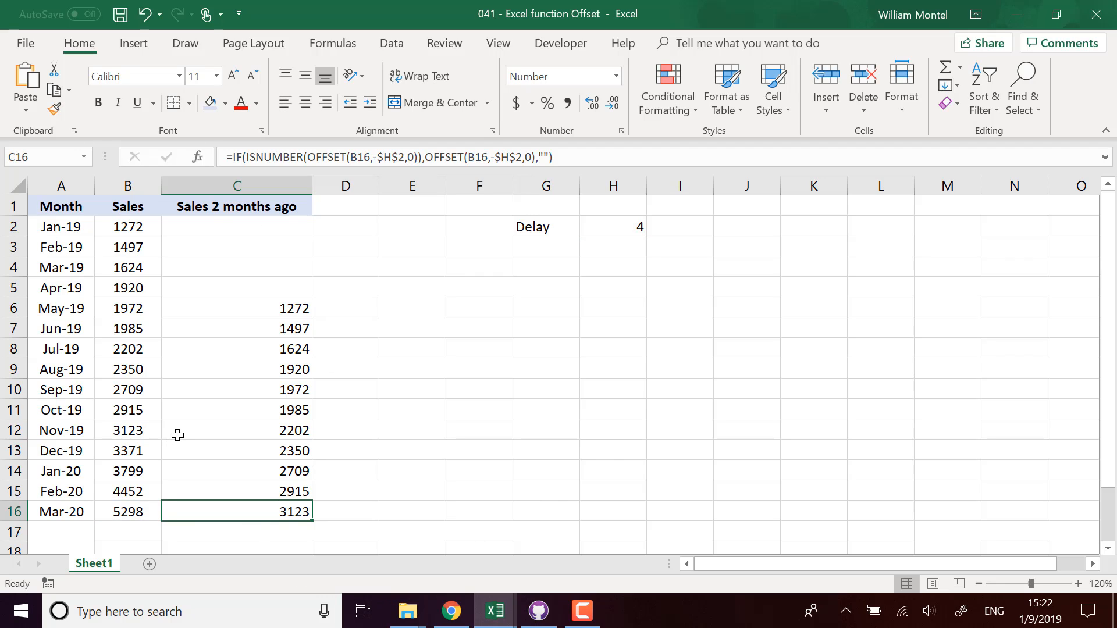
Step: Center-align column C's header and lagged sales values
{"action": "left_click", "coordinate": [262, 185]}
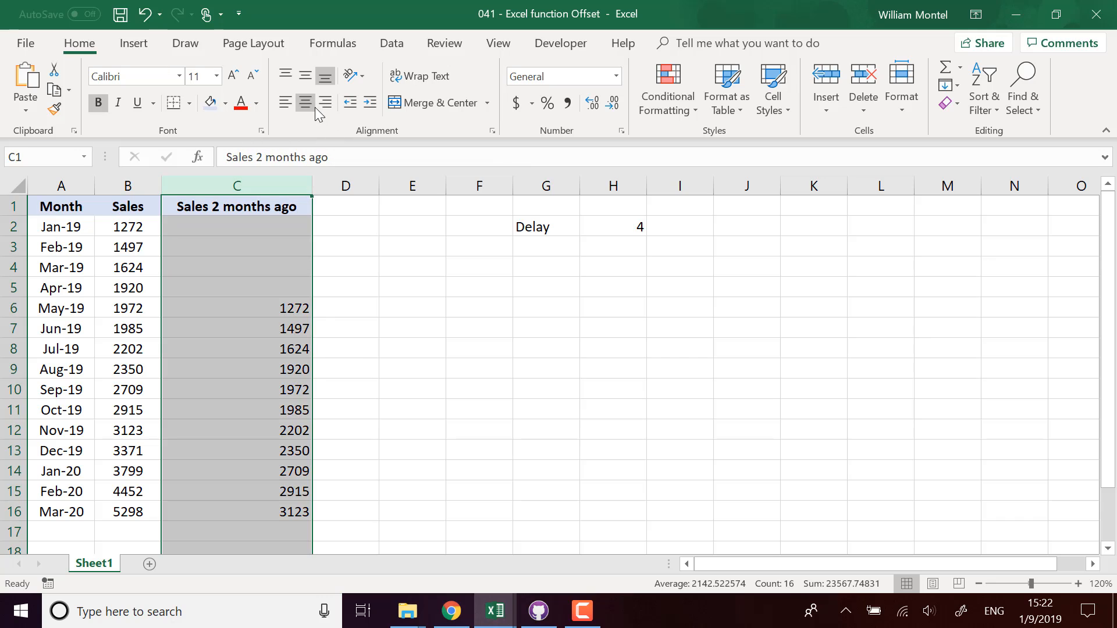
{"action": "left_click", "coordinate": [301, 107]}
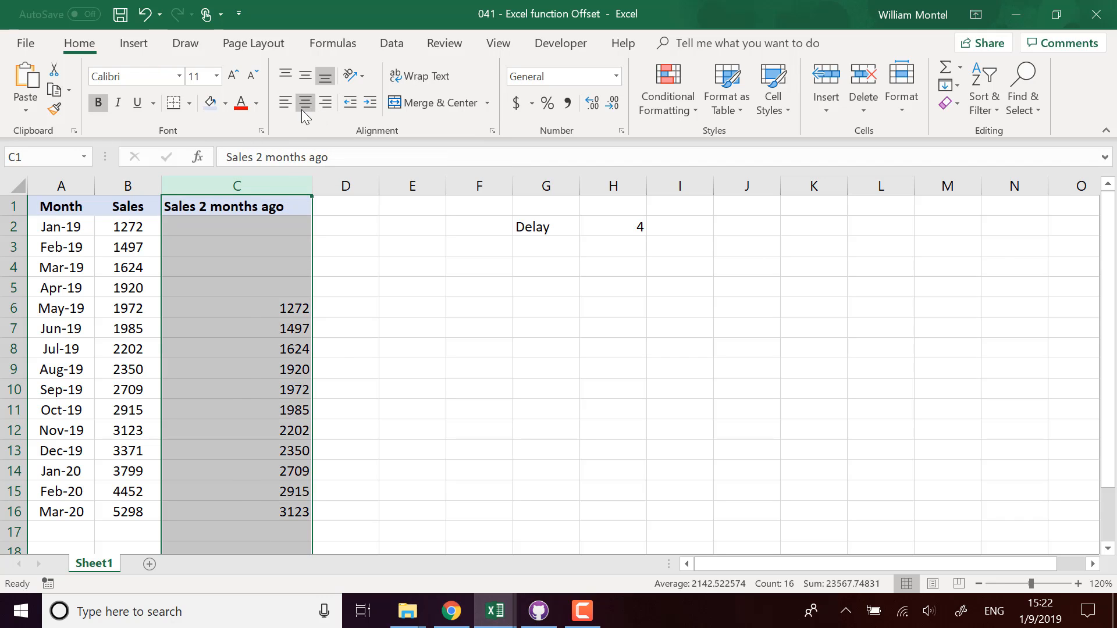
{"action": "left_click", "coordinate": [301, 109]}
{"action": "left_click", "coordinate": [361, 353]}
{"action": "left_click", "coordinate": [360, 208]}
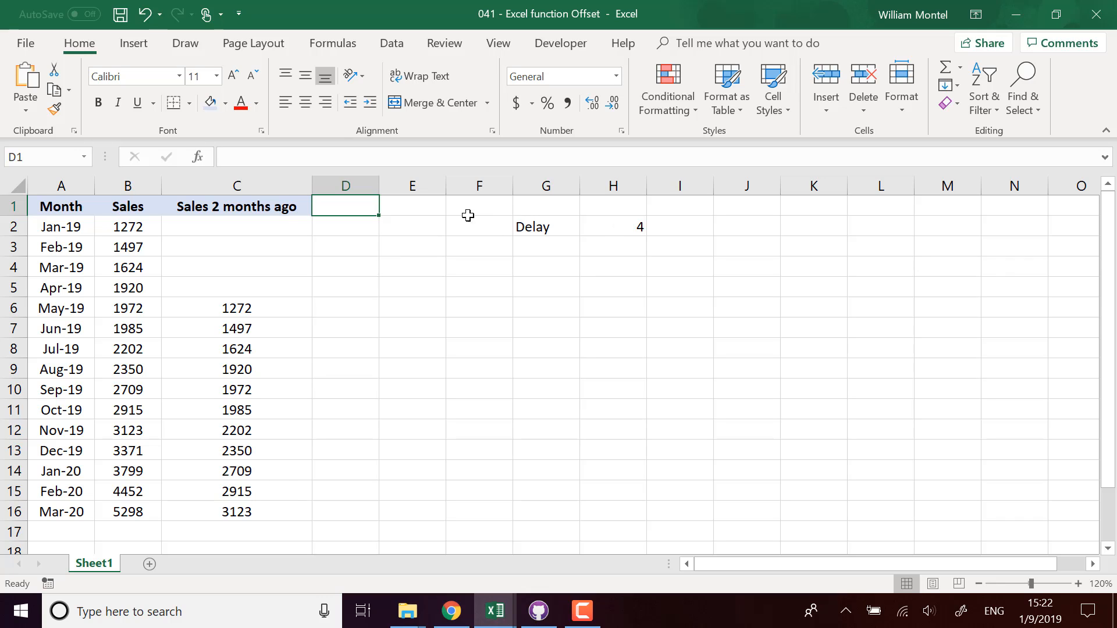
Step: Type the header 'Sales past 4 months' into D1
{"action": "left_click", "coordinate": [233, 212]}
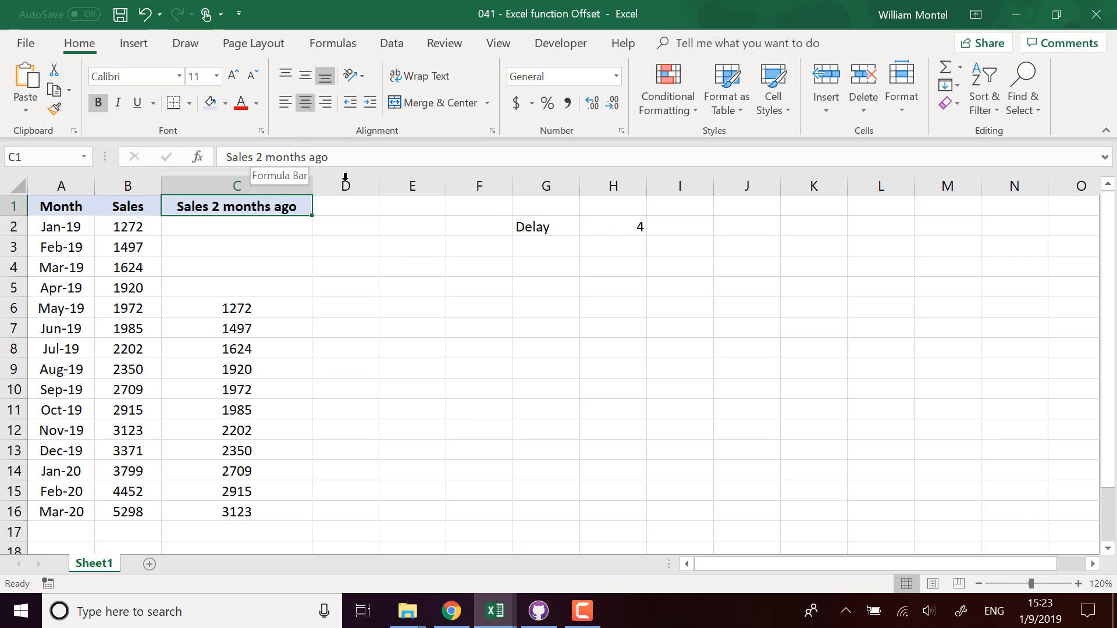
{"action": "left_click", "coordinate": [386, 208]}
{"action": "left_click", "coordinate": [358, 211]}
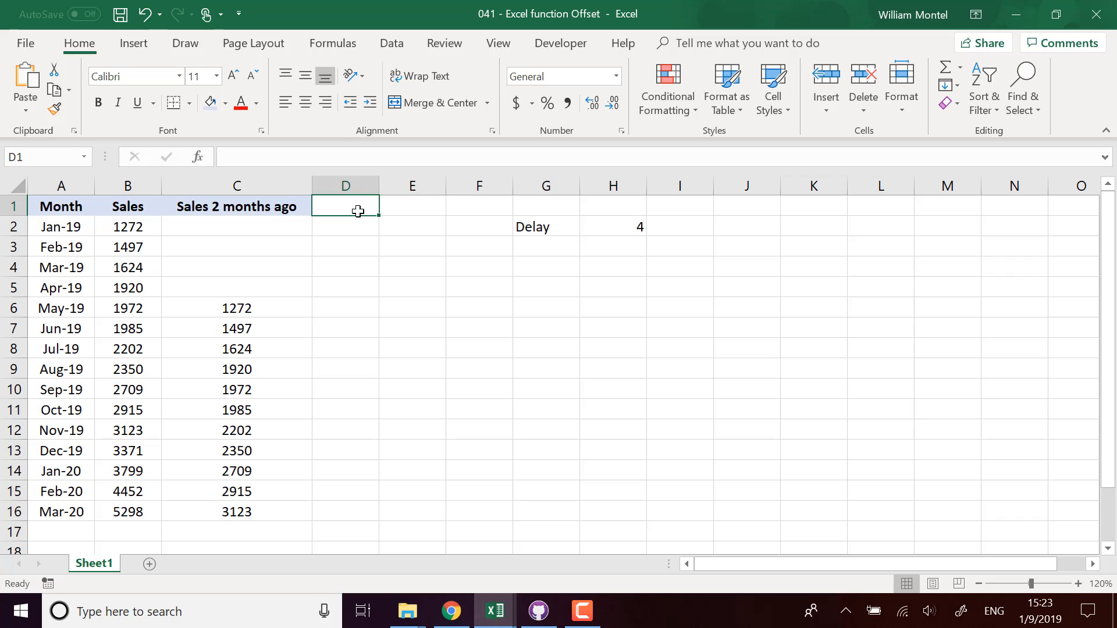
{"action": "type", "text": "Sa"}
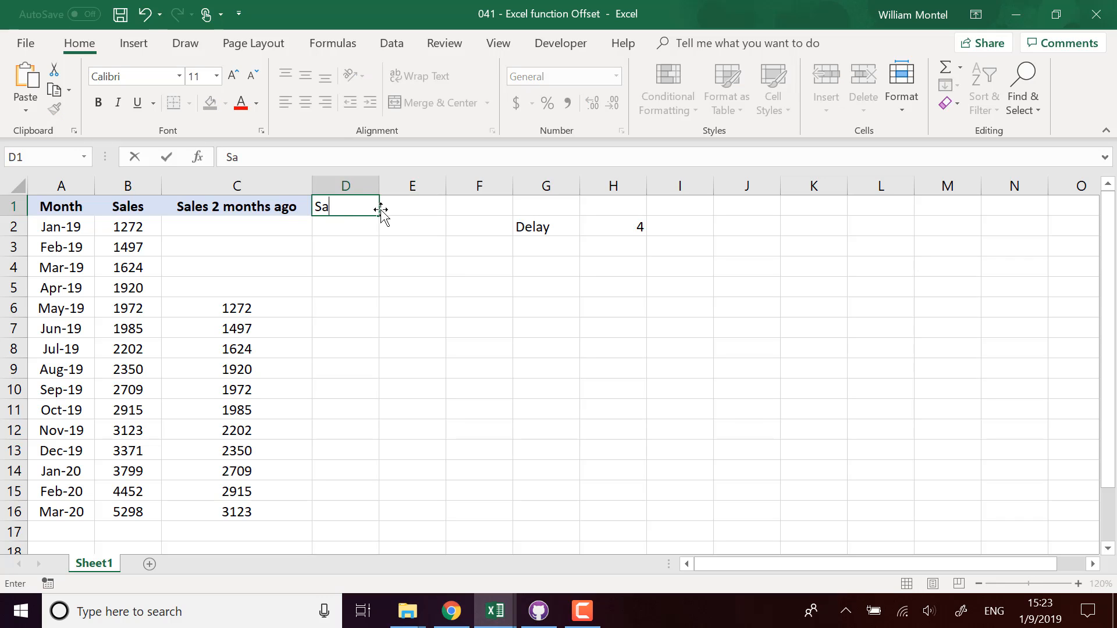
{"action": "type", "text": "les pas"}
{"action": "type", "text": "t 4 month"}
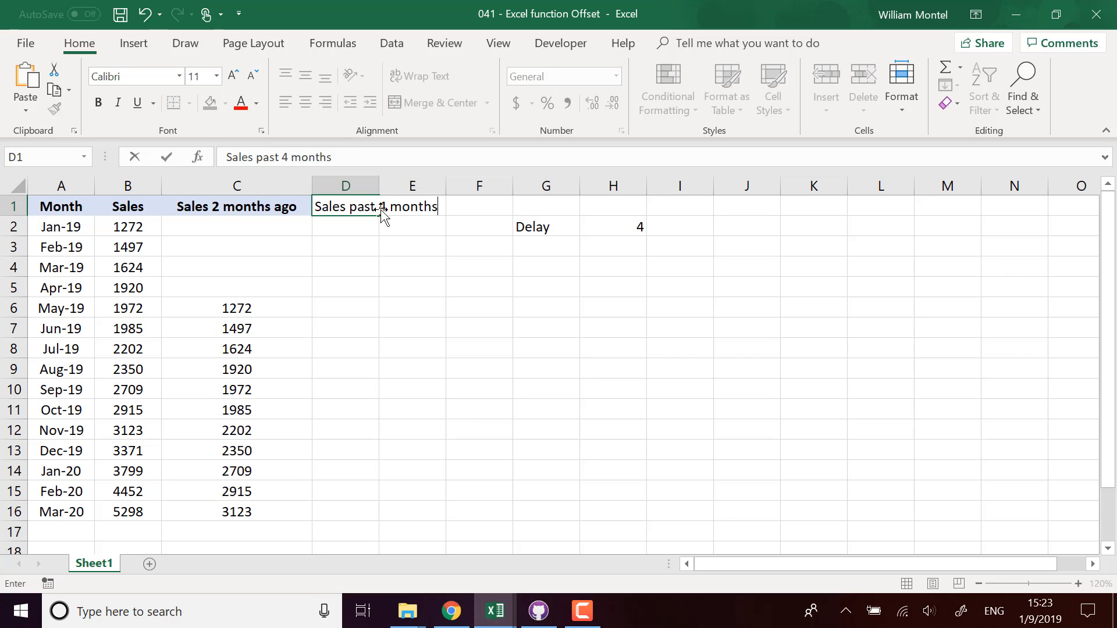
{"action": "type", "text": "s"}
{"action": "key", "text": "Return"}
Step: Autofit column D's width to its new 'Sales past 4 months' header
{"action": "double_click", "coordinate": [379, 182]}
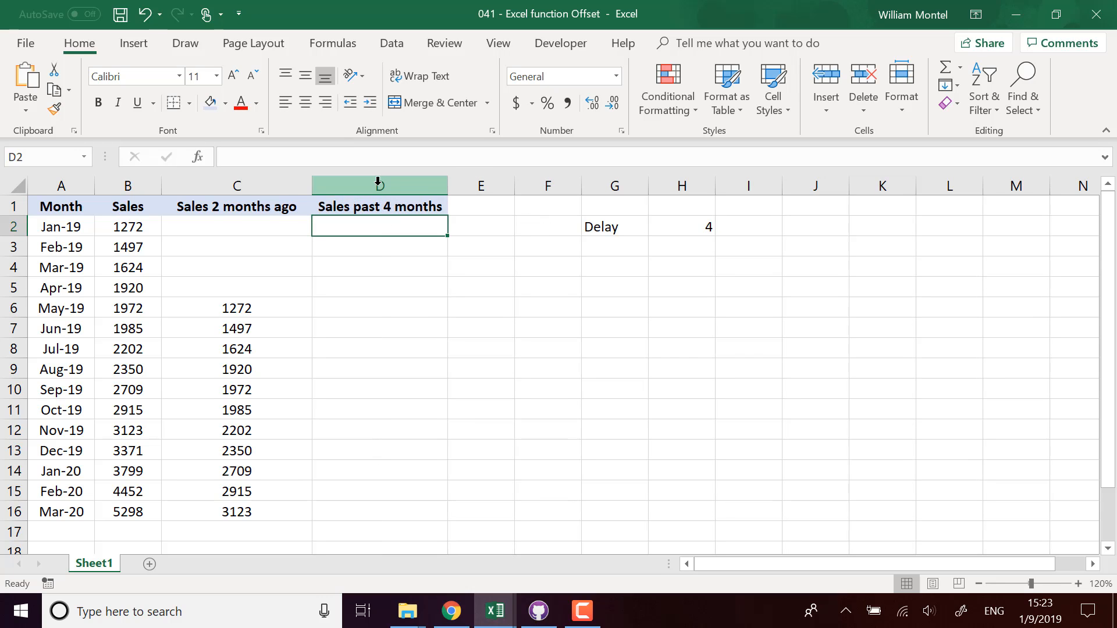
{"action": "left_click", "coordinate": [375, 204]}
{"action": "left_click", "coordinate": [692, 226]}
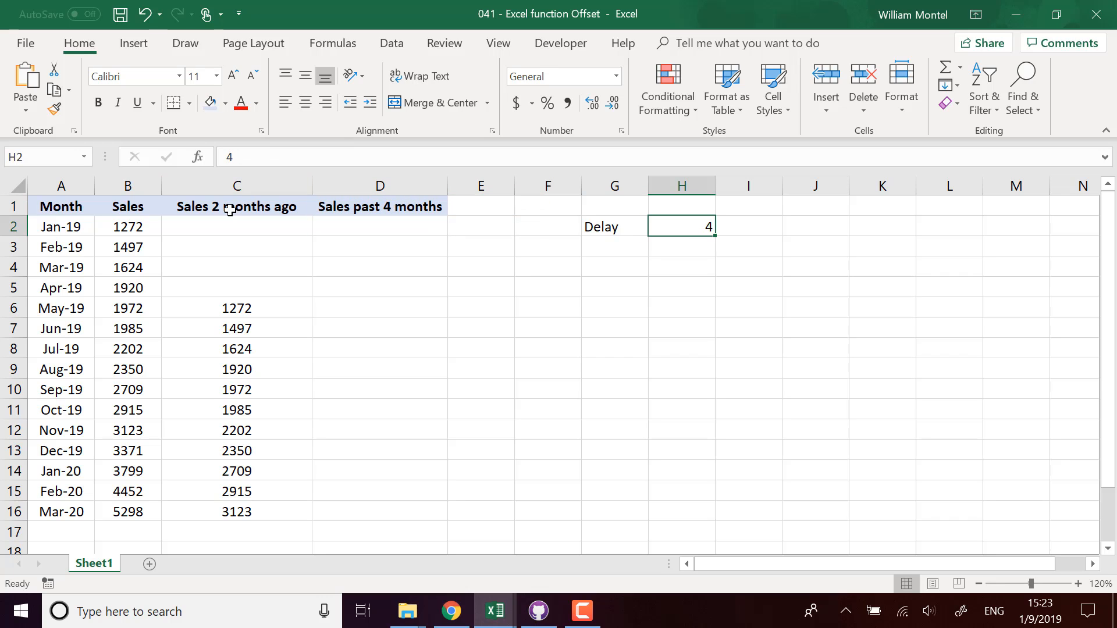
Step: Turn C1 into ="Sales "&H2&" months ago", displaying 'Sales 4 months ago'
{"action": "left_click", "coordinate": [230, 210]}
{"action": "left_click", "coordinate": [230, 158]}
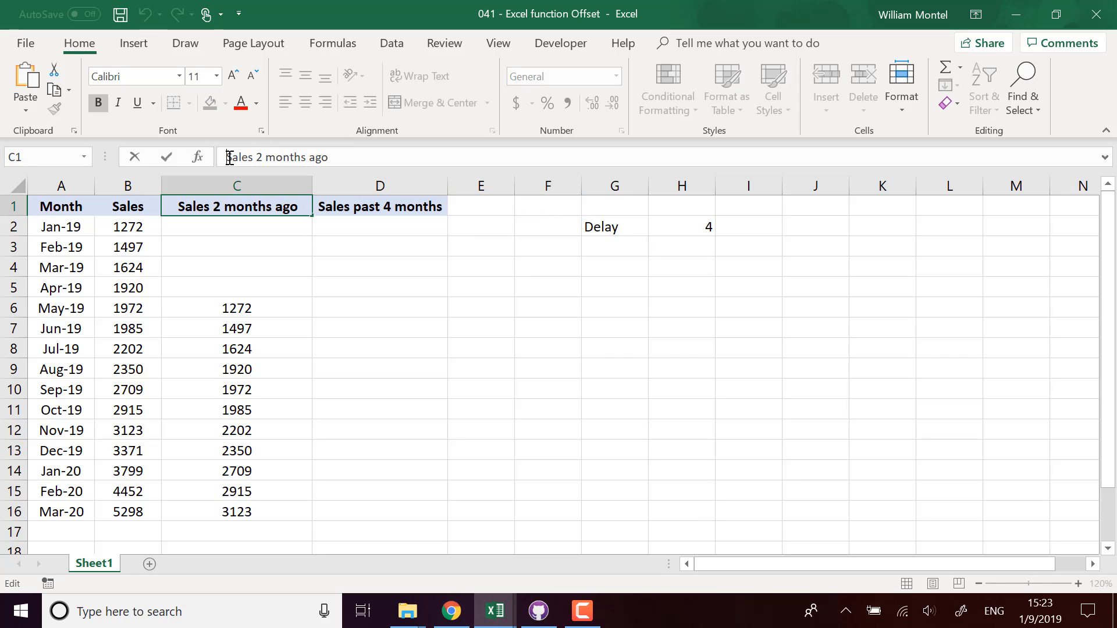
{"action": "type", "text": "=\""}
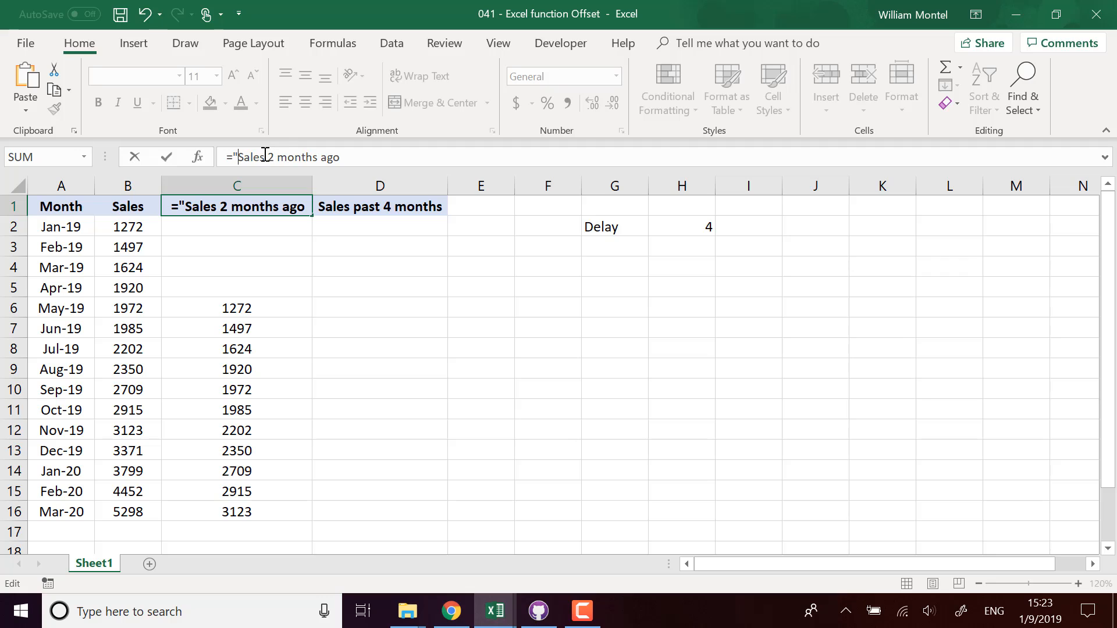
{"action": "type", "text": "\""}
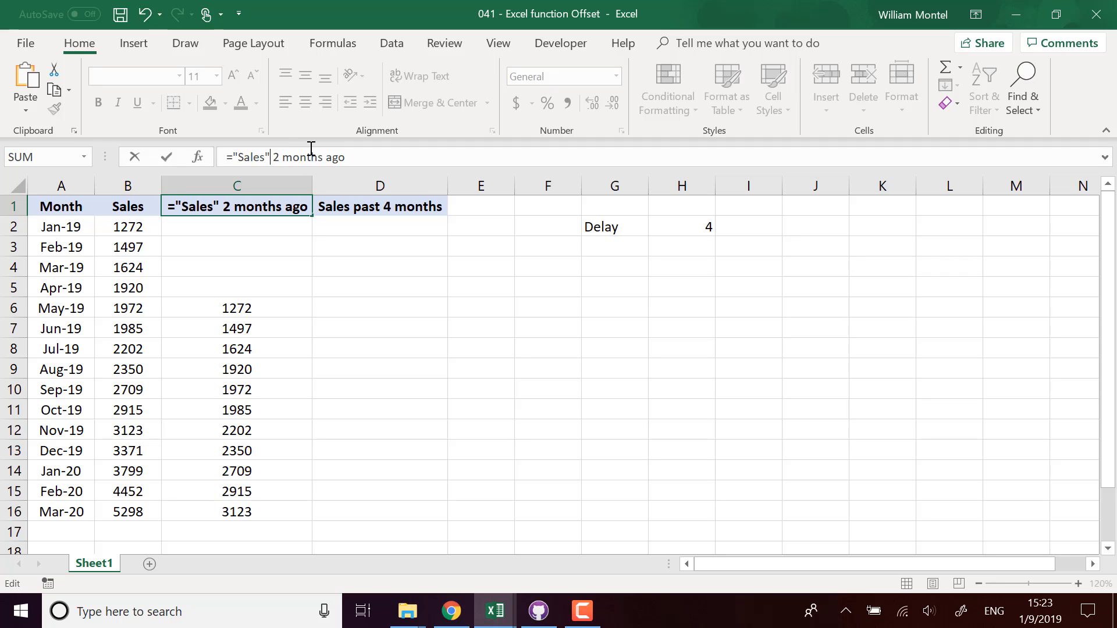
{"action": "left_click", "coordinate": [266, 157]}
{"action": "left_click_drag", "start_coordinate": [274, 156], "coordinate": [287, 157]}
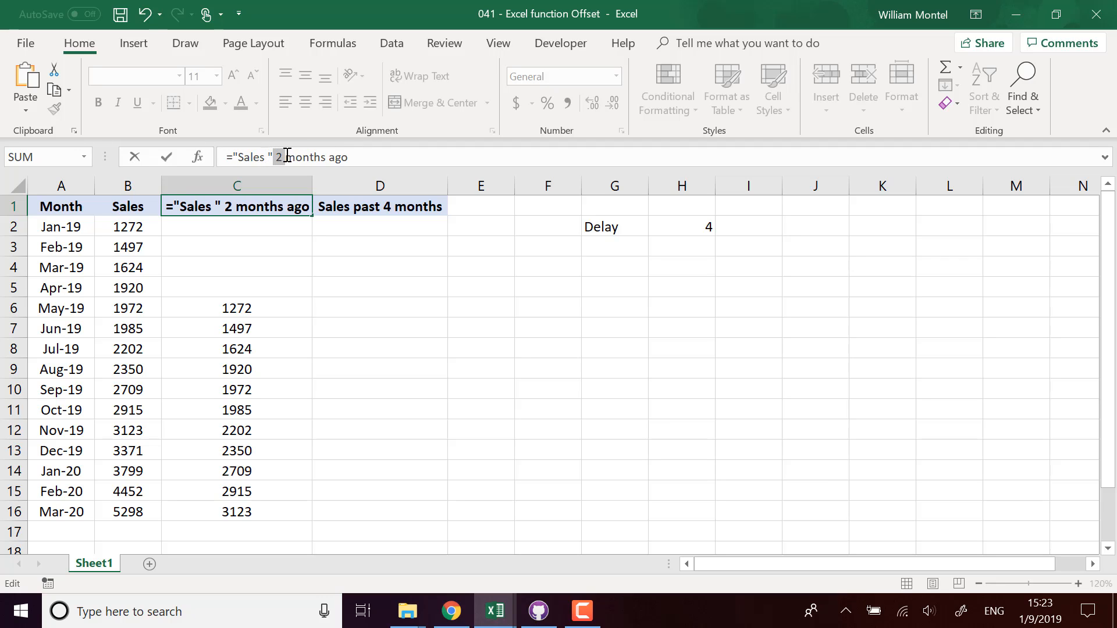
{"action": "type", "text": "&"}
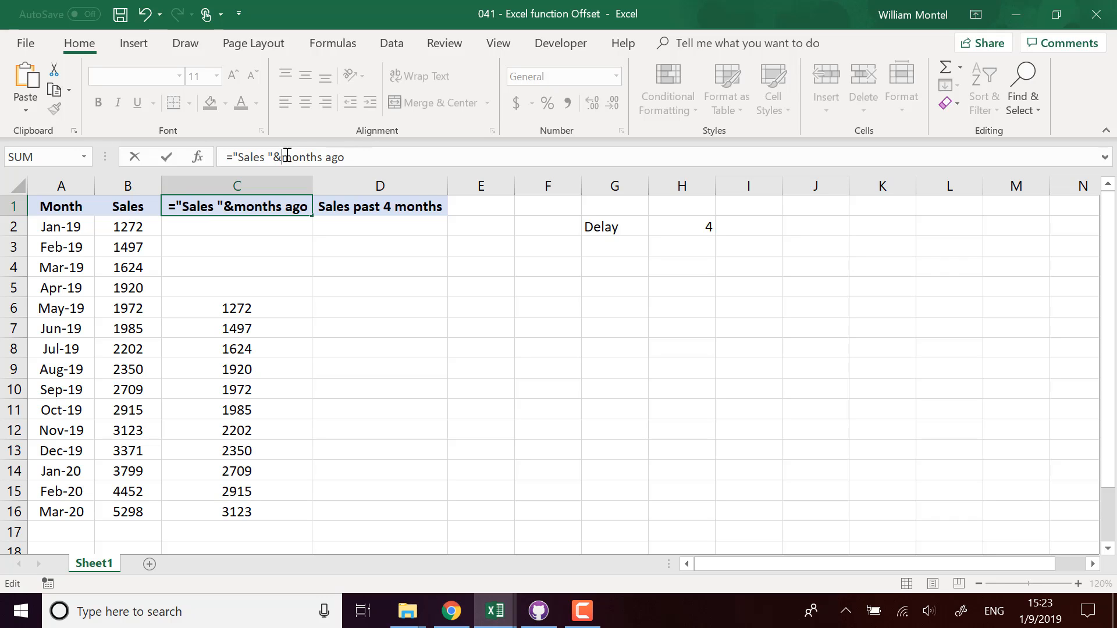
{"action": "left_click", "coordinate": [681, 228]}
{"action": "type", "text": "&"}
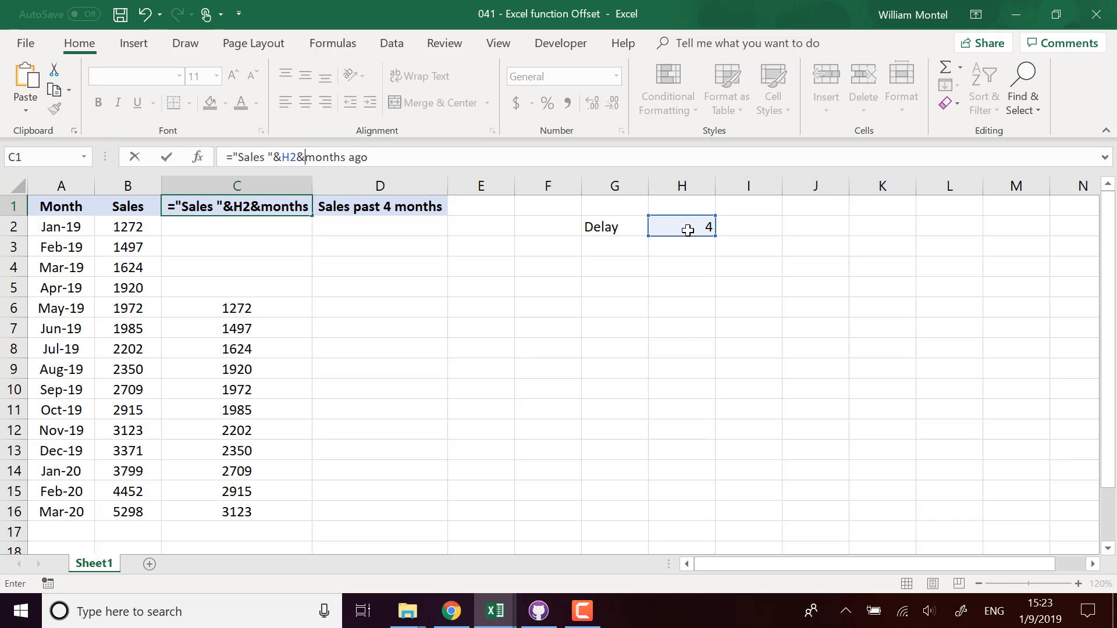
{"action": "type", "text": "\""}
{"action": "left_click", "coordinate": [444, 155]}
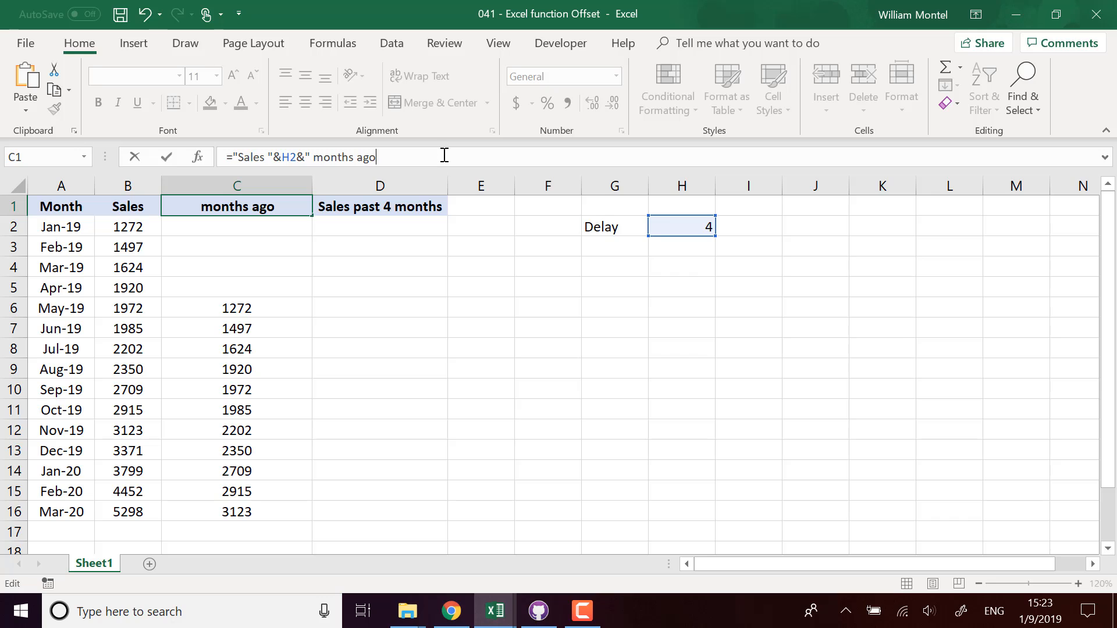
{"action": "type", "text": "\""}
{"action": "key", "text": "Return"}
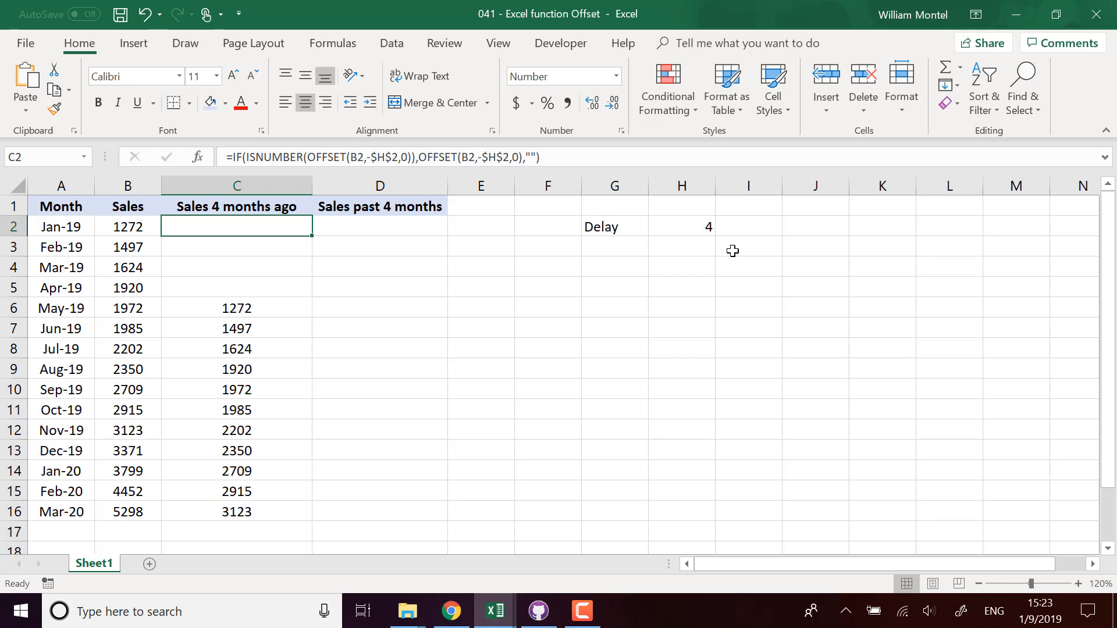
{"action": "left_click", "coordinate": [690, 227]}
Step: Paste the C1 header formula into D1, replacing D1's existing header text
{"action": "left_click", "coordinate": [252, 208]}
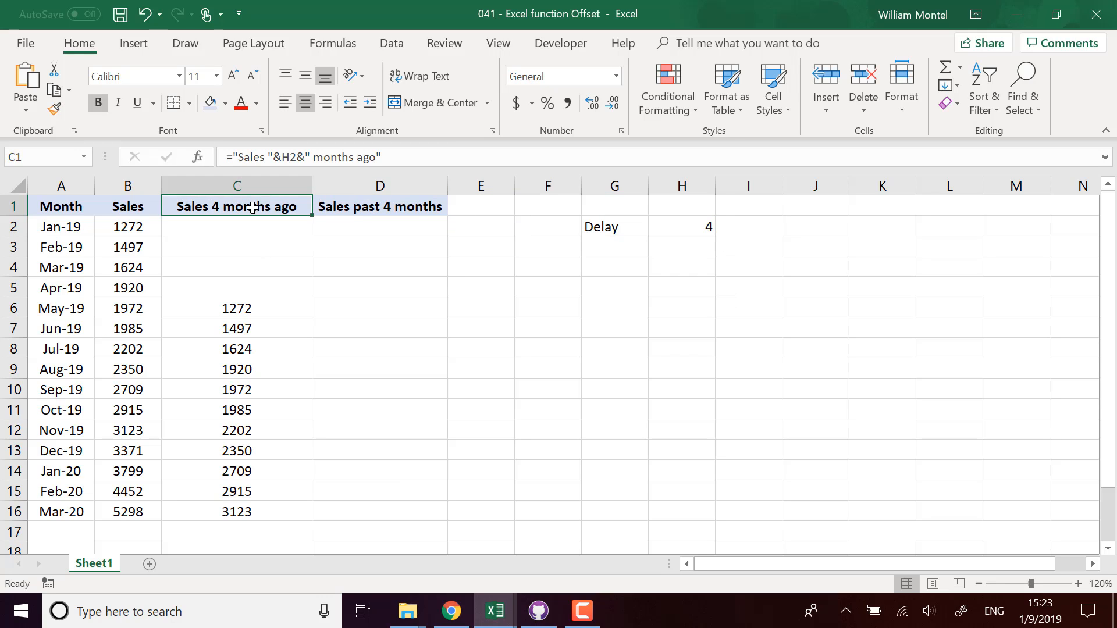
{"action": "left_click", "coordinate": [414, 157]}
{"action": "key", "text": "Escape"}
{"action": "left_click", "coordinate": [377, 209]}
{"action": "left_click_drag", "start_coordinate": [344, 159], "coordinate": [170, 151]}
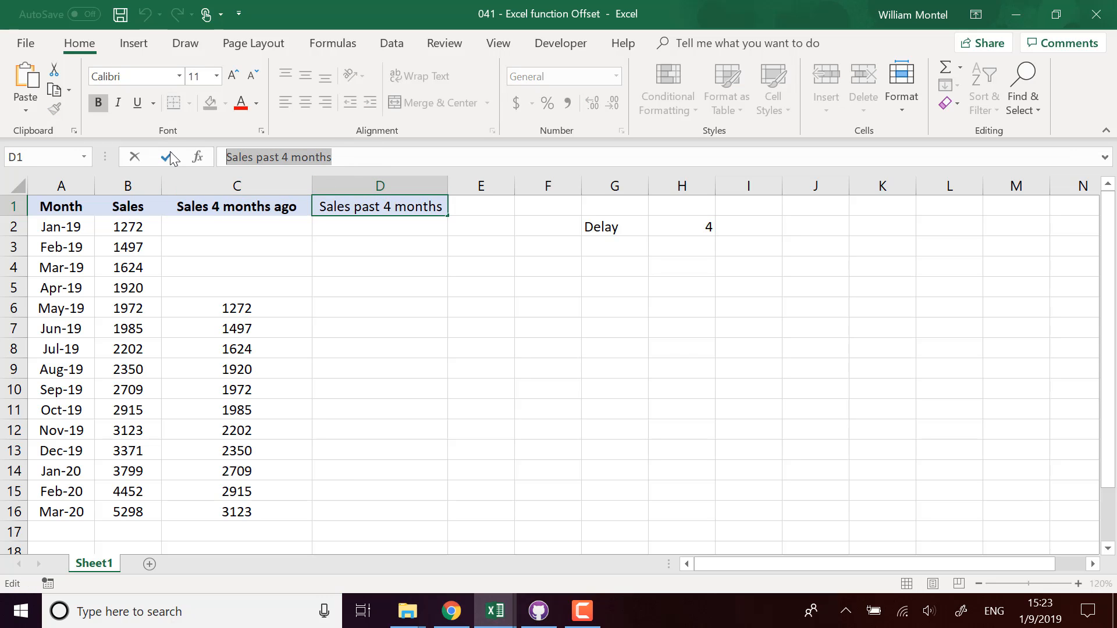
{"action": "type", "text": "=\"Sales \"&H2&\" months ago\""}
{"action": "key", "text": "Return"}
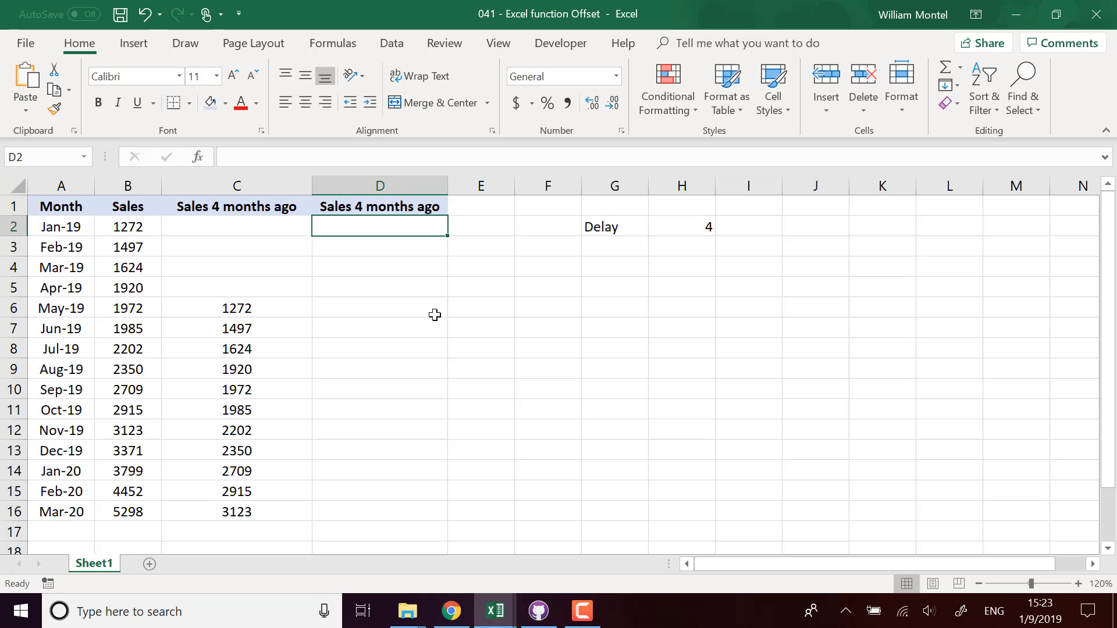
Step: Edit D1's formula to ="Sales last "&H2&" months" by adding 'last' and removing 'ago'
{"action": "left_click", "coordinate": [343, 211]}
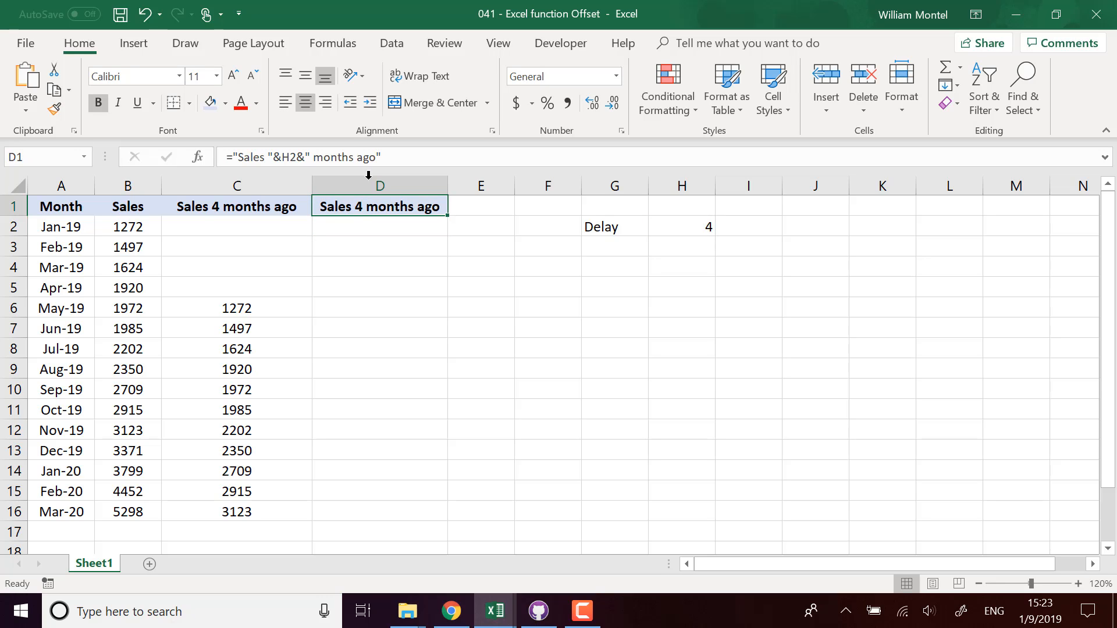
{"action": "left_click", "coordinate": [269, 156]}
{"action": "type", "text": "last"}
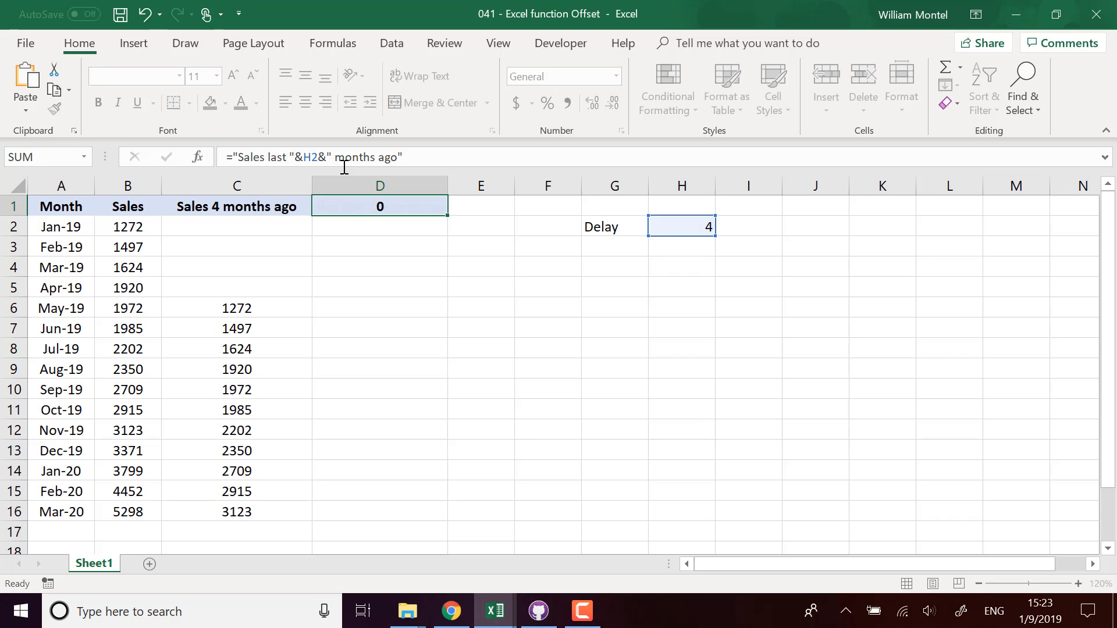
{"action": "key", "text": "Return"}
{"action": "left_click", "coordinate": [361, 198]}
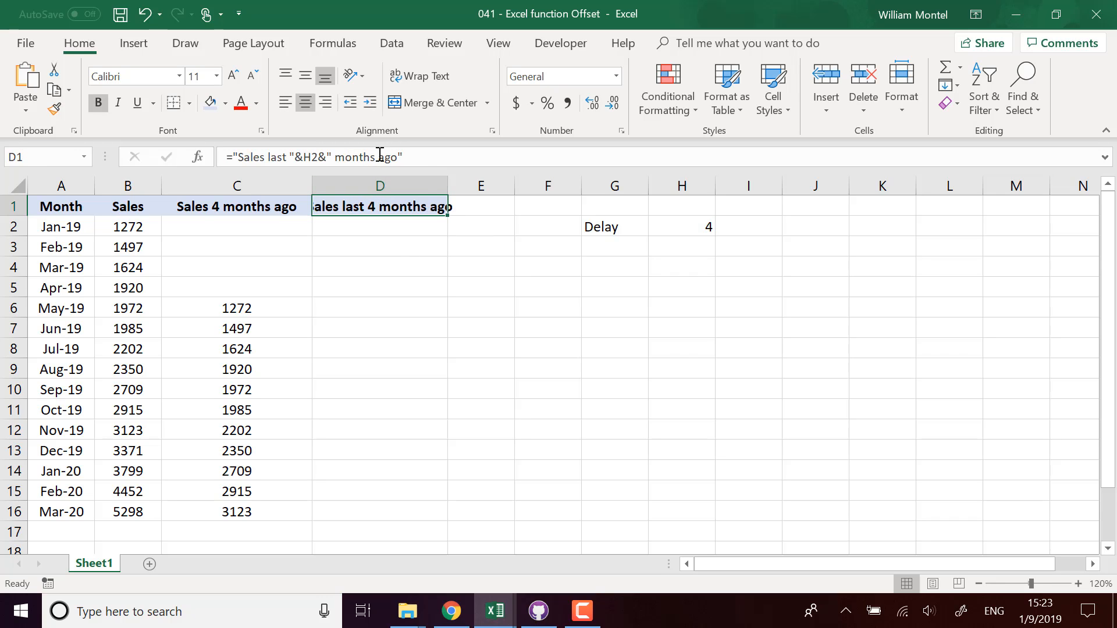
{"action": "left_click_drag", "start_coordinate": [379, 154], "coordinate": [402, 155]}
{"action": "key", "text": "Delete"}
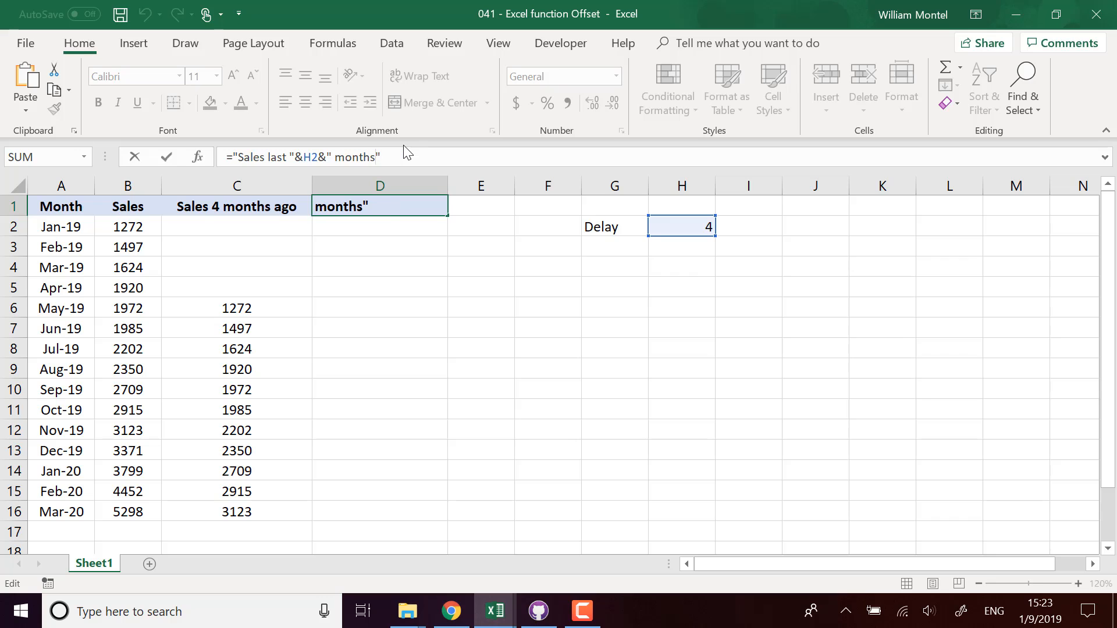
{"action": "key", "text": "Return"}
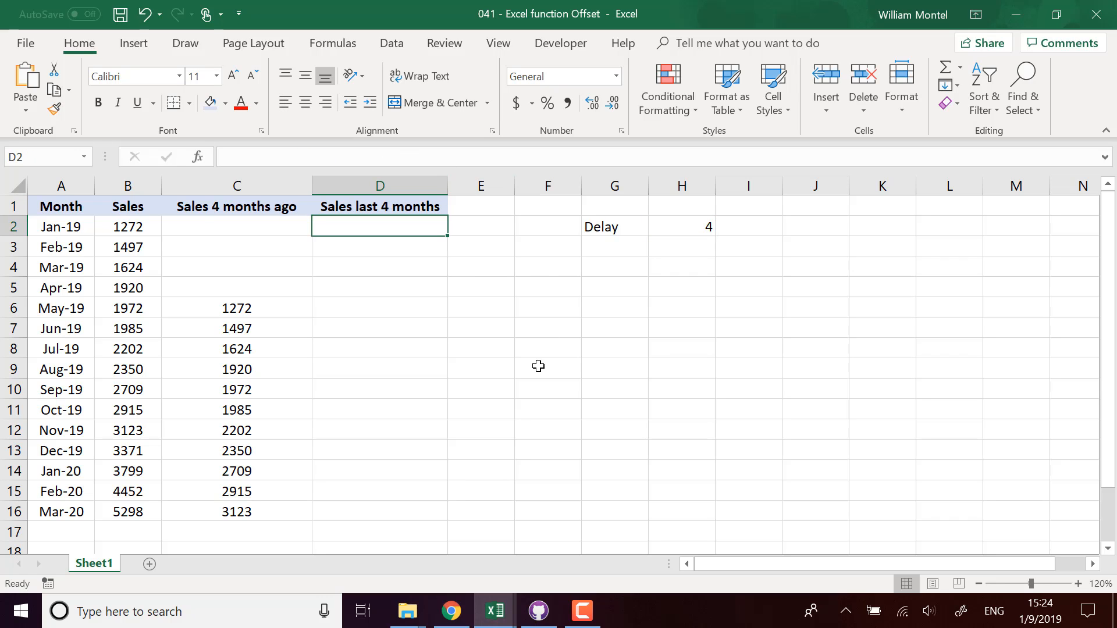
{"action": "left_click", "coordinate": [356, 520]}
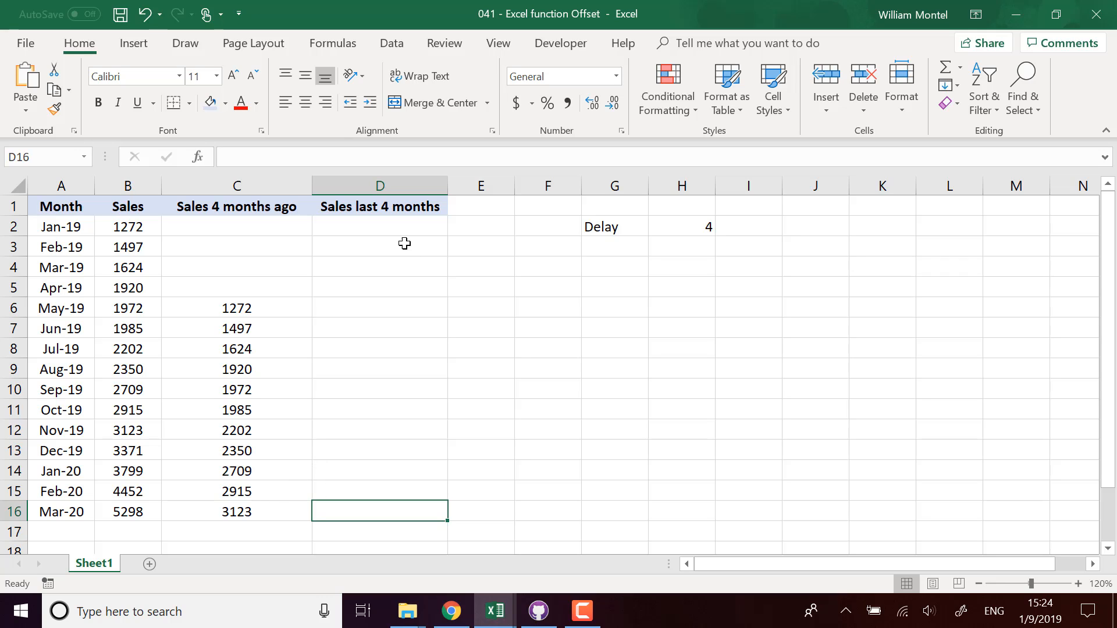
{"action": "left_click", "coordinate": [139, 518]}
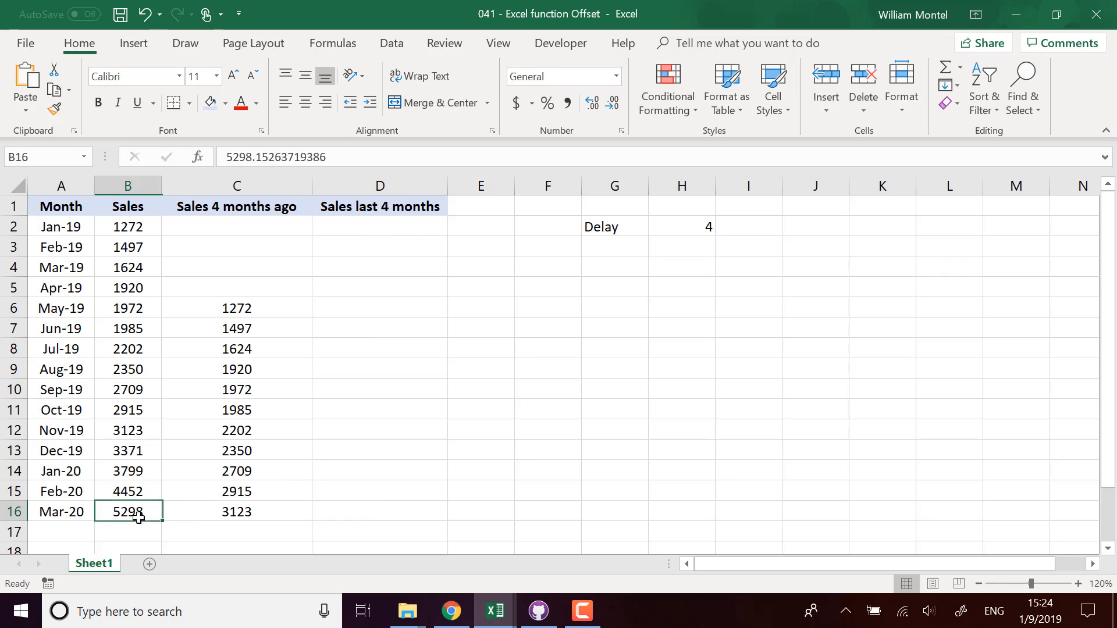
{"action": "left_click_drag", "start_coordinate": [138, 518], "coordinate": [147, 451]}
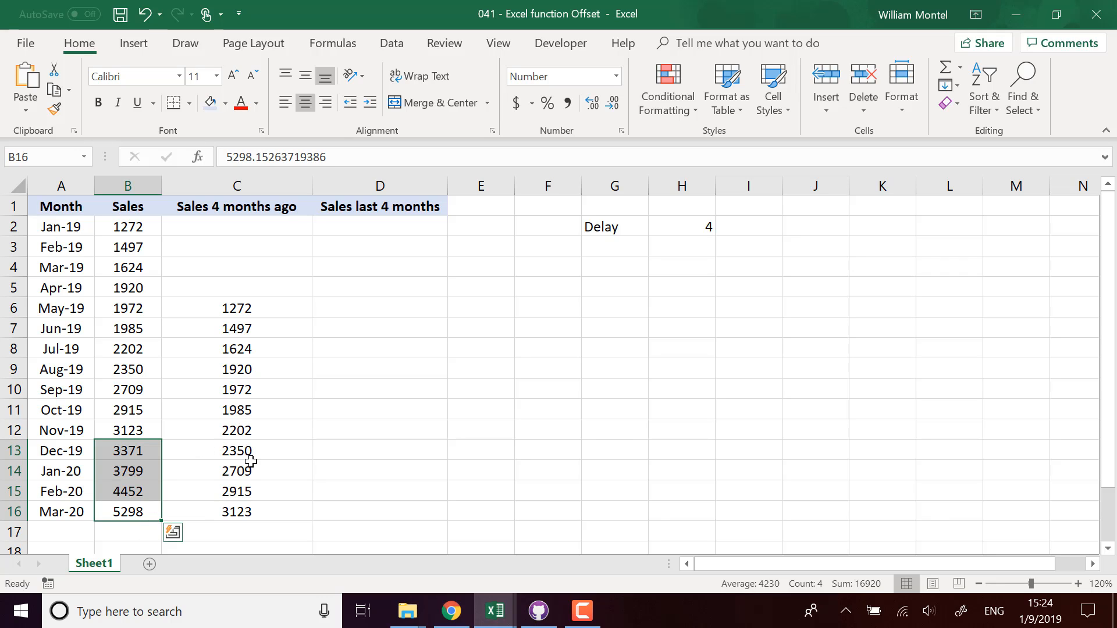
{"action": "left_click", "coordinate": [137, 424]}
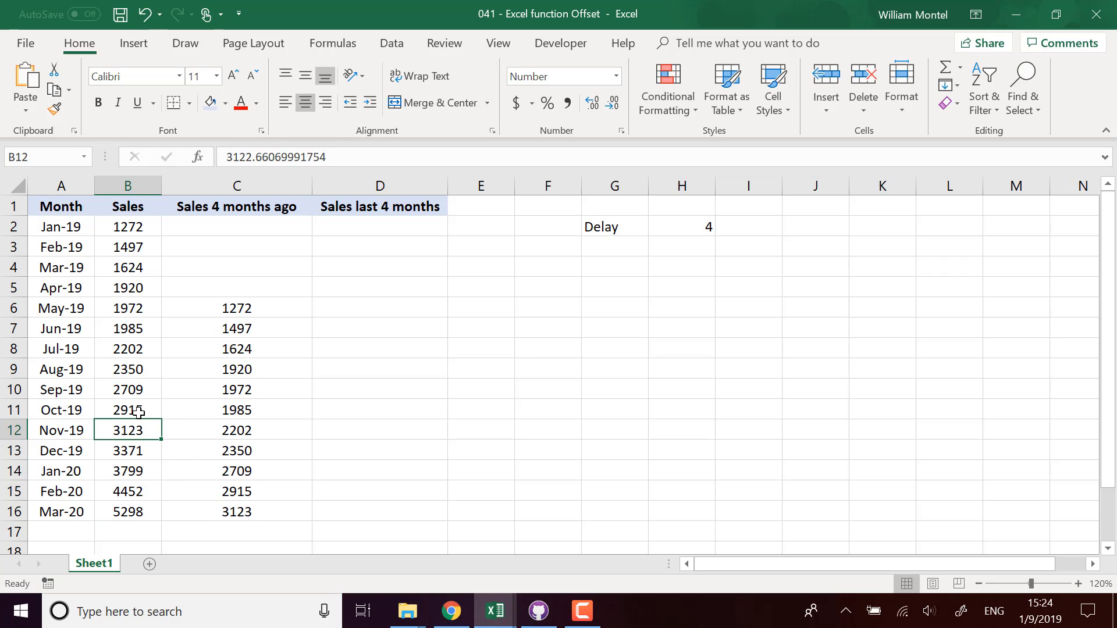
{"action": "left_click_drag", "start_coordinate": [132, 410], "coordinate": [128, 346]}
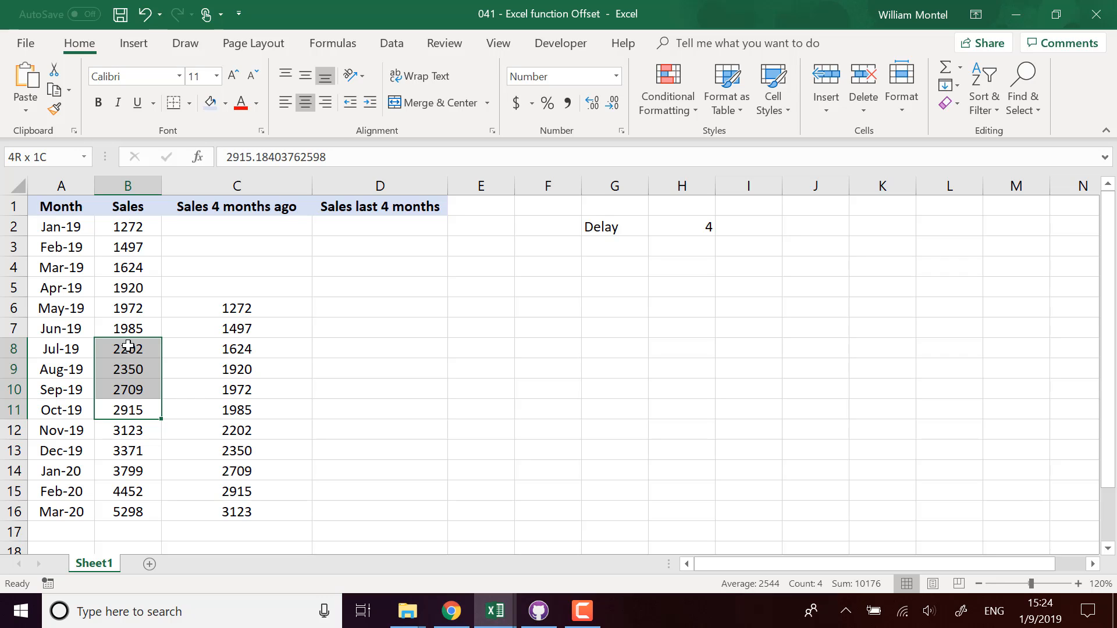
{"action": "left_click_drag", "start_coordinate": [128, 347], "coordinate": [128, 346]}
{"action": "left_click_drag", "start_coordinate": [131, 309], "coordinate": [134, 412]}
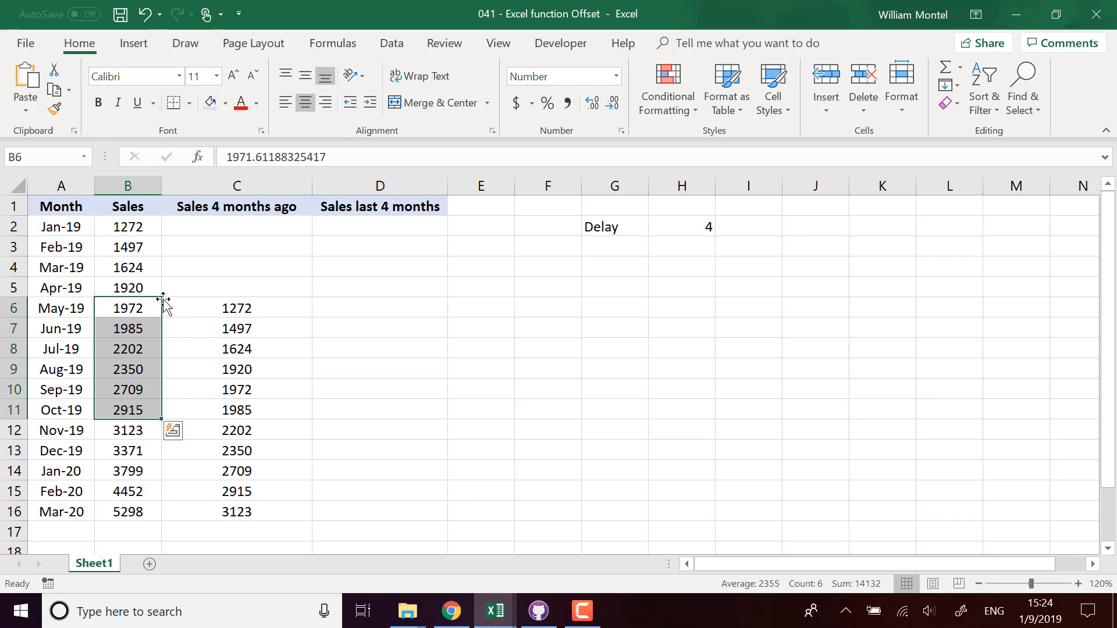
{"action": "left_click", "coordinate": [376, 506]}
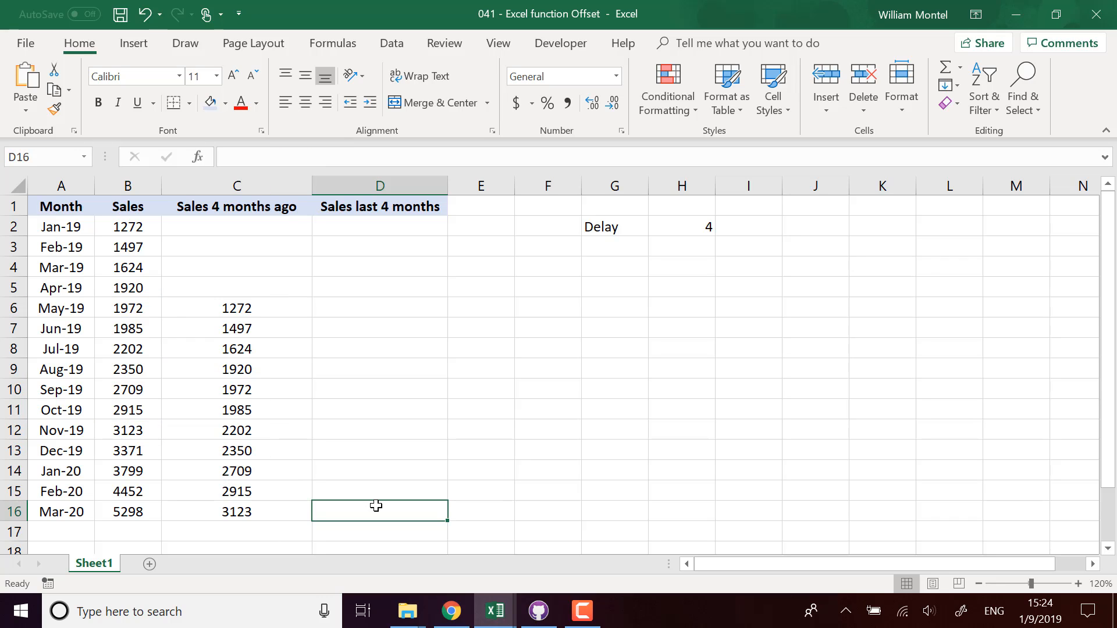
Step: Enter =OFFSET(B16,0,0,-4,1) in D16, a four-month range ending at Mar-20
{"action": "type", "text": "="}
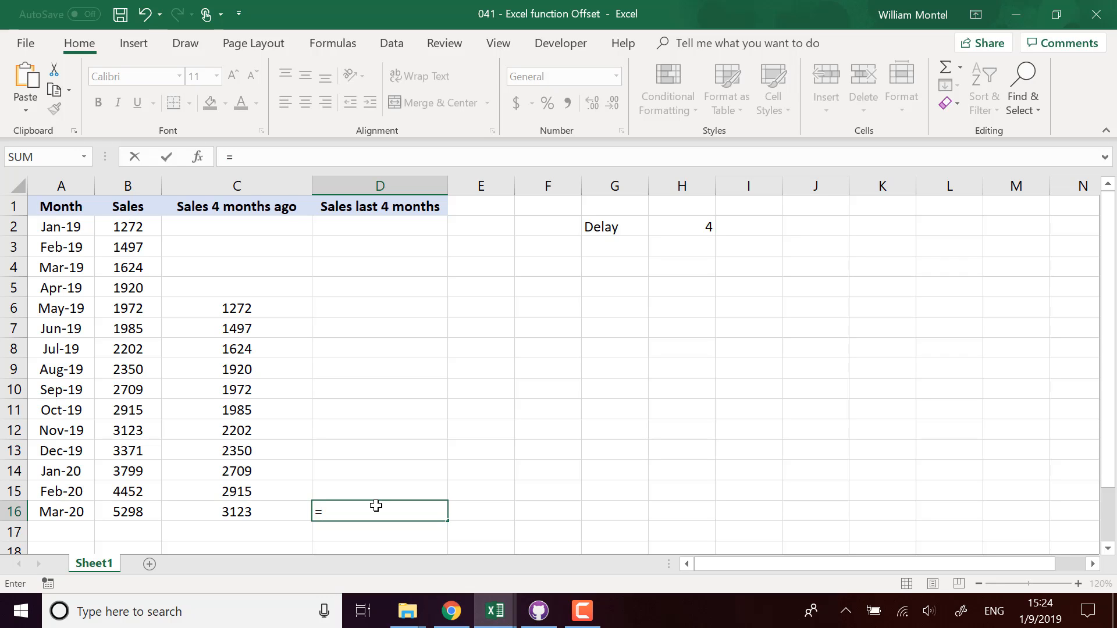
{"action": "type", "text": "of"}
{"action": "key", "text": "Tab"}
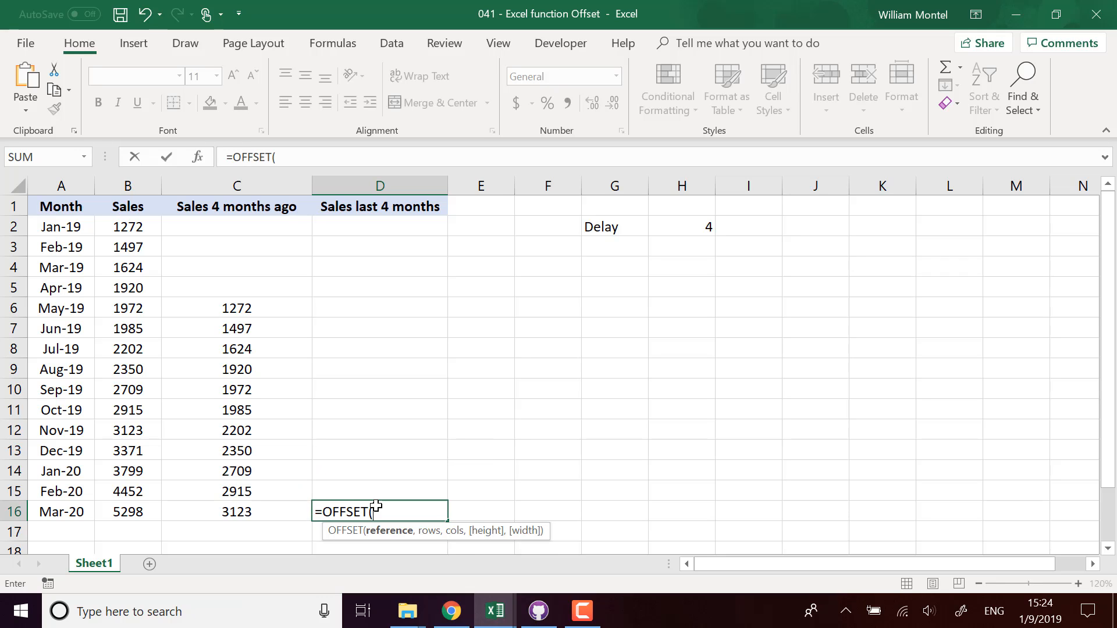
{"action": "left_click", "coordinate": [134, 515]}
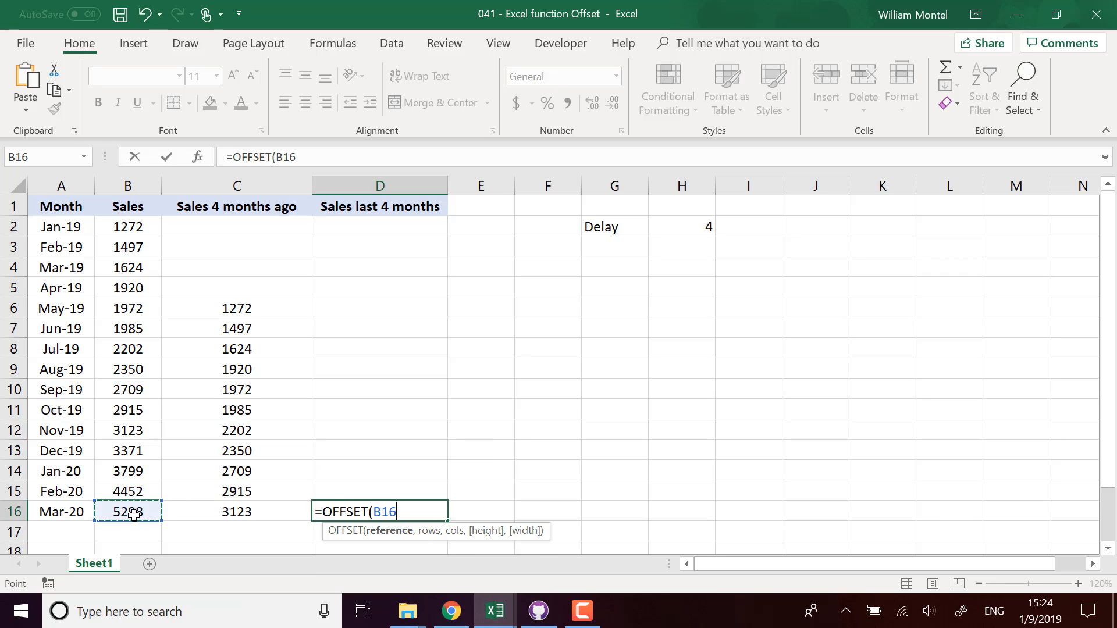
{"action": "type", "text": ","}
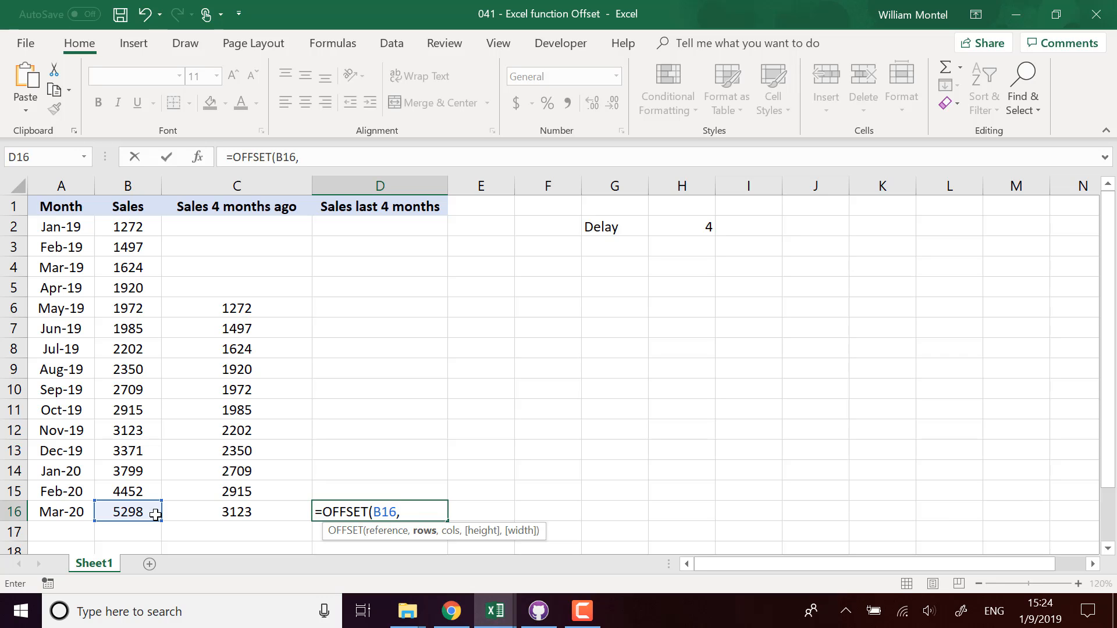
{"action": "type", "text": "0,0,"}
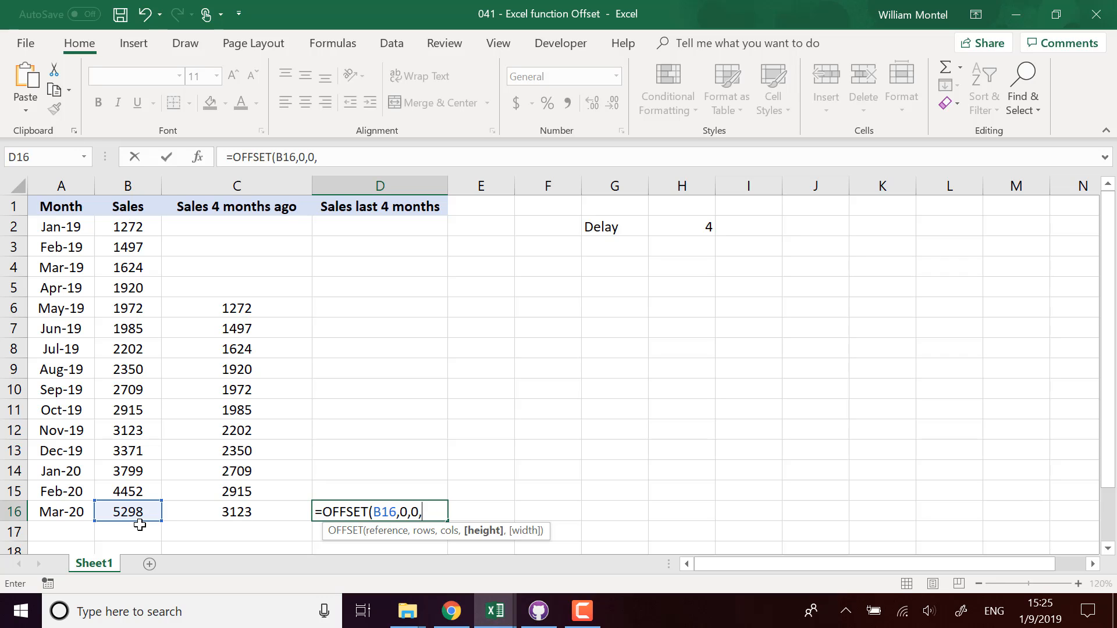
{"action": "type", "text": "-'"}
{"action": "type", "text": ","}
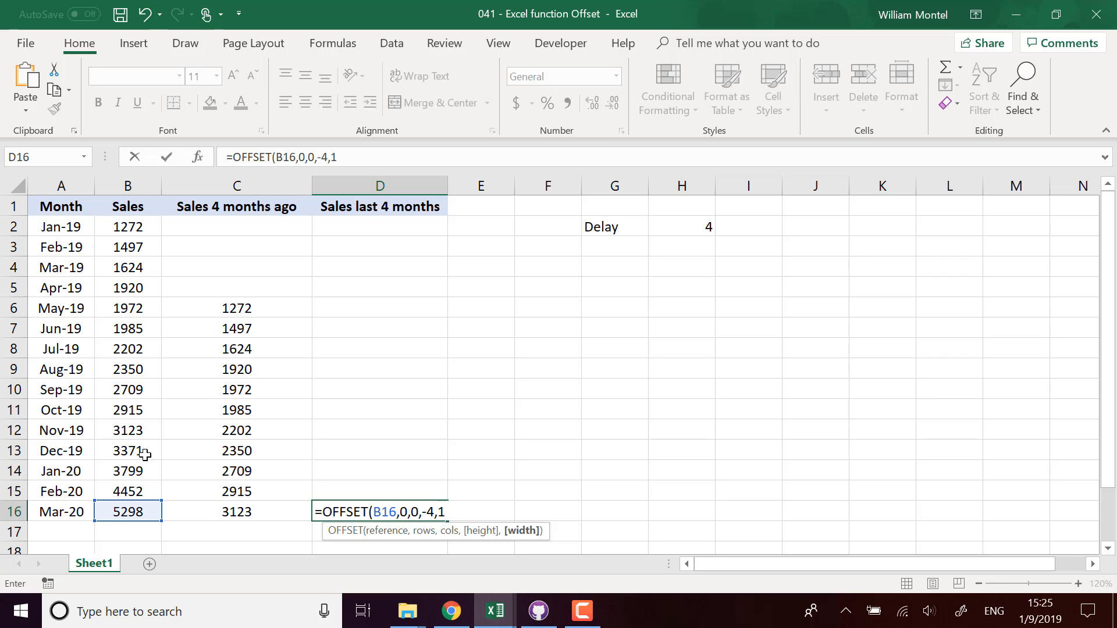
{"action": "type", "text": "1)"}
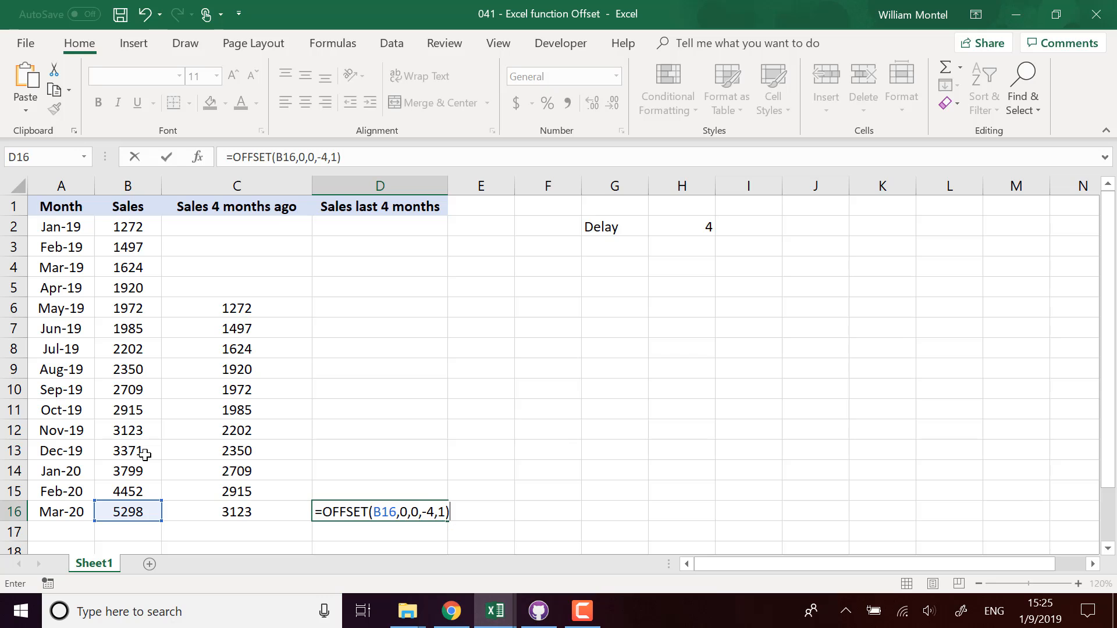
{"action": "key", "text": "Return"}
{"action": "key", "text": "Up"}
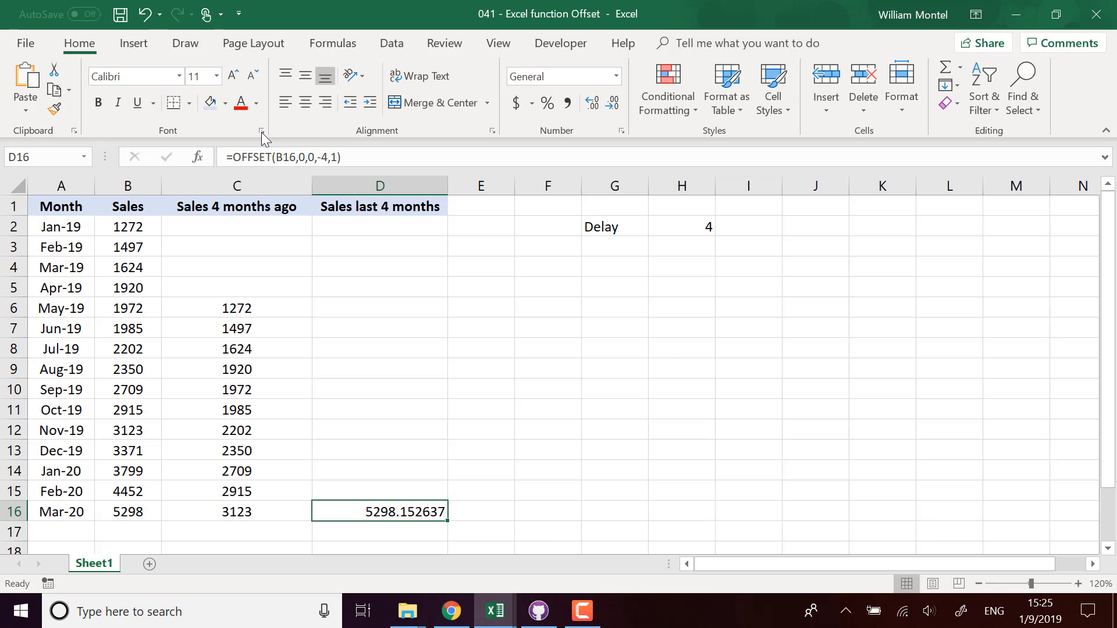
Step: Wrap D16's OFFSET in SUM, giving =SUM(OFFSET(B16,0,0,-4,1))
{"action": "left_click", "coordinate": [290, 157]}
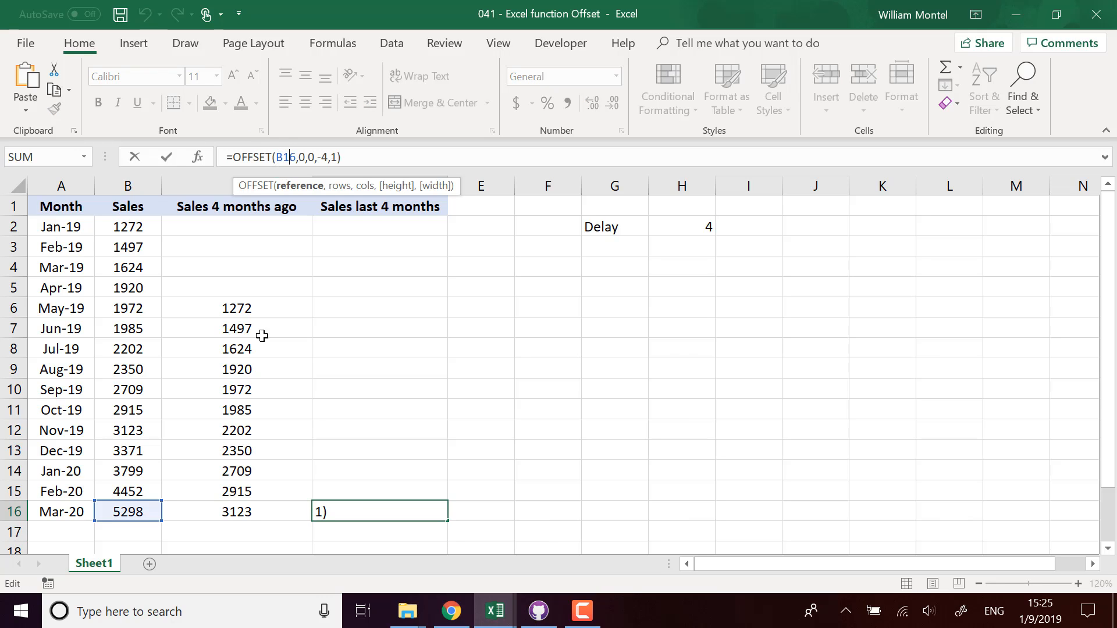
{"action": "left_click", "coordinate": [358, 157]}
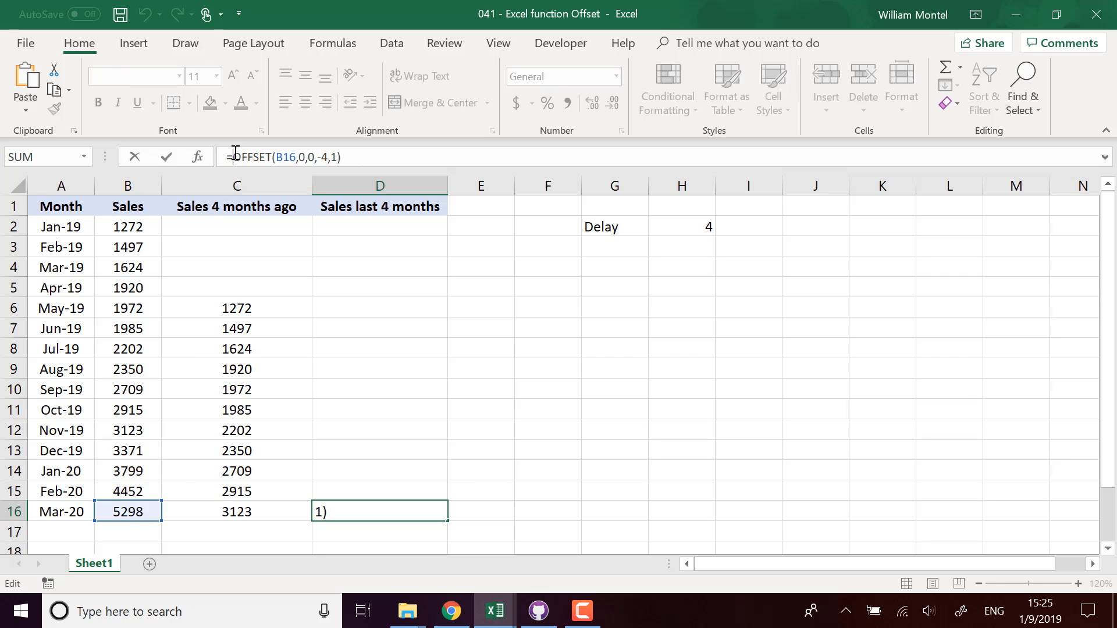
{"action": "type", "text": "sum("}
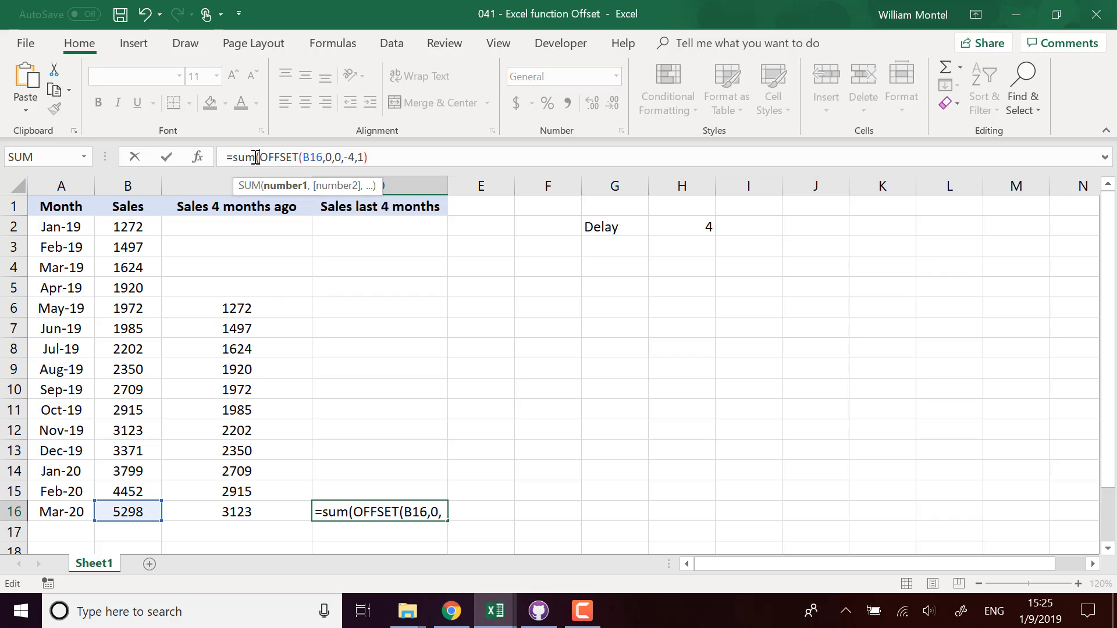
{"action": "type", "text": ")"}
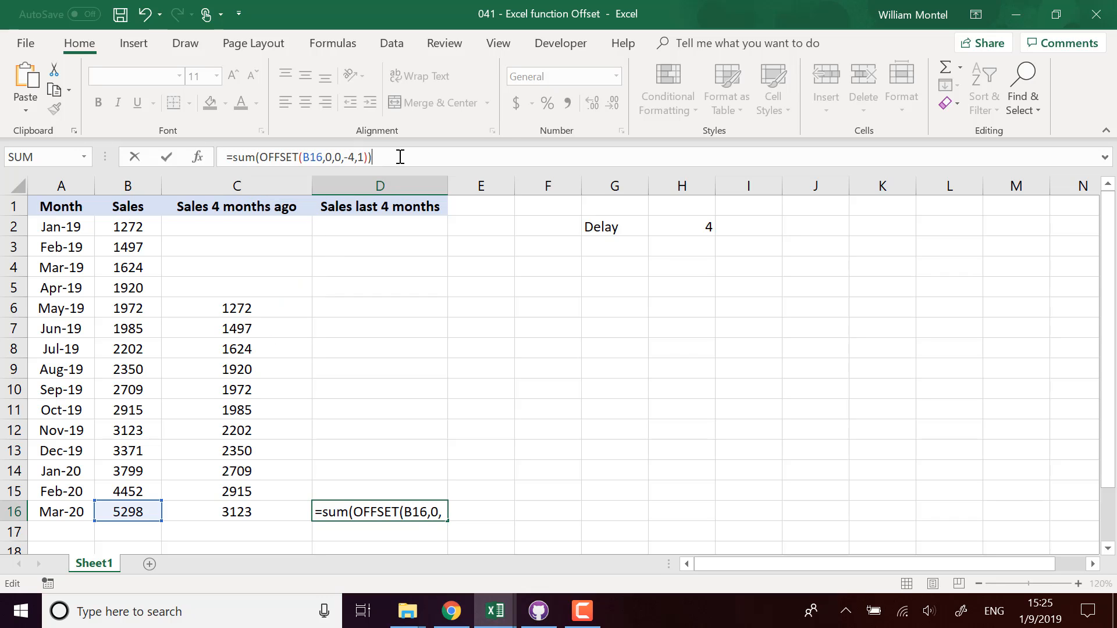
{"action": "key", "text": "Return"}
Step: Confirm B13:B16 totals 16920 and show D16's total with no decimals
{"action": "left_click", "coordinate": [417, 505]}
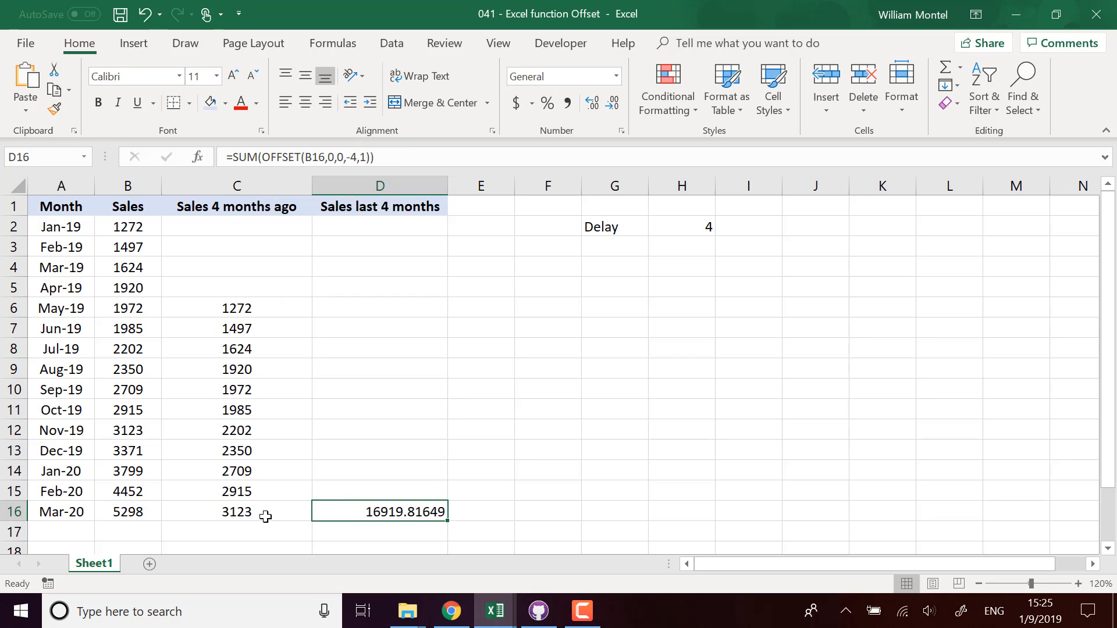
{"action": "left_click_drag", "start_coordinate": [126, 514], "coordinate": [127, 449]}
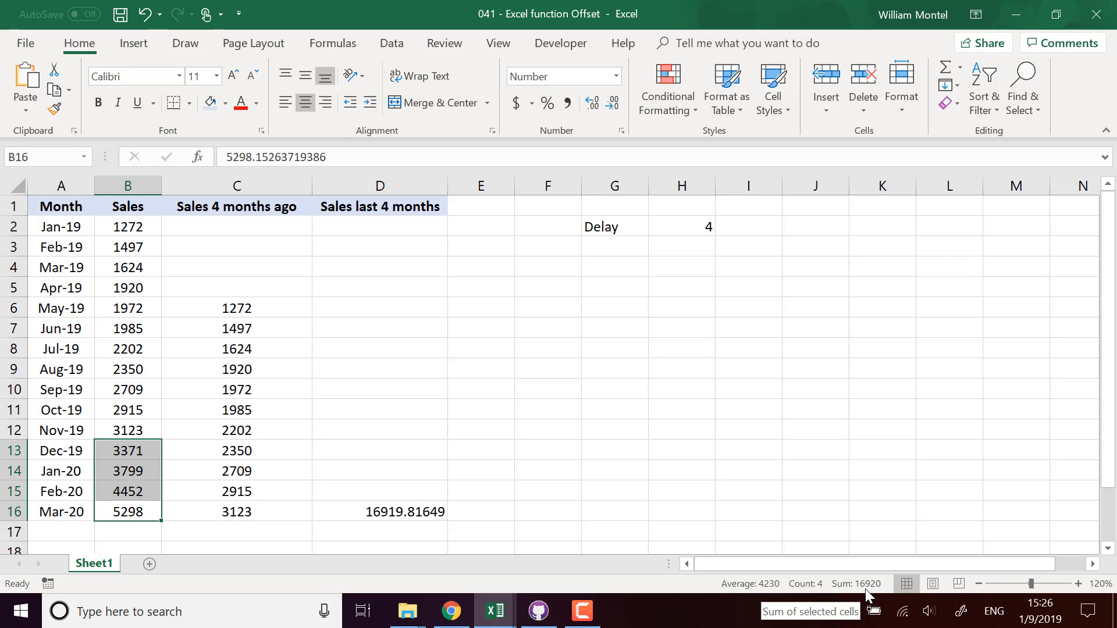
{"action": "left_click", "coordinate": [370, 511]}
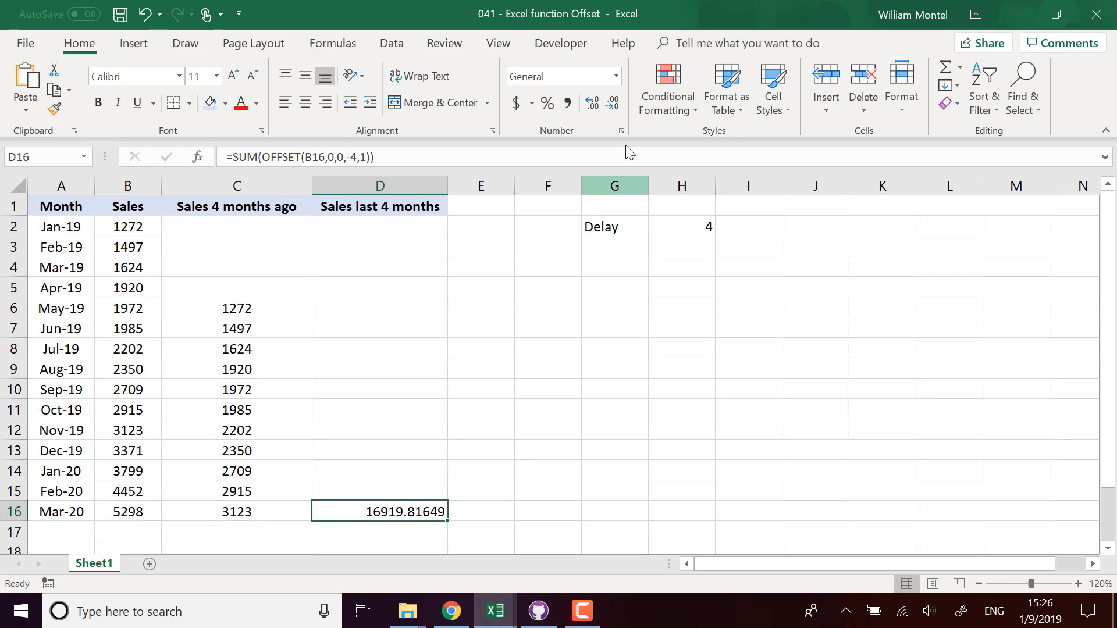
{"action": "left_click", "coordinate": [612, 102]}
{"action": "left_click", "coordinate": [612, 103]}
{"action": "left_click", "coordinate": [612, 103]}
{"action": "left_click", "coordinate": [612, 103]}
{"action": "left_click", "coordinate": [612, 102]}
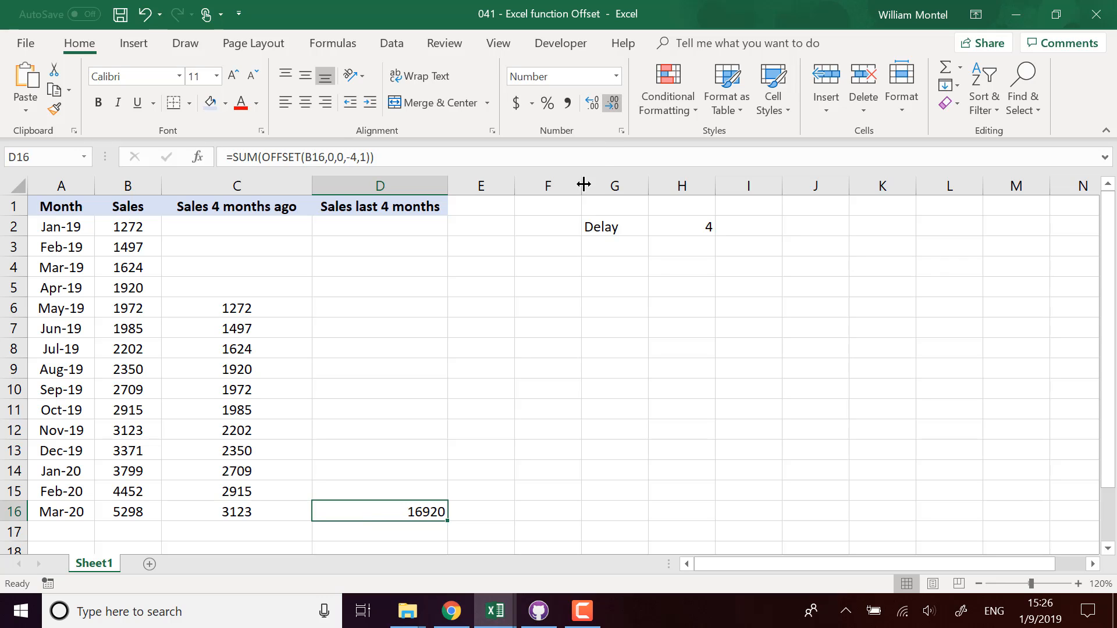
{"action": "left_click", "coordinate": [698, 227]}
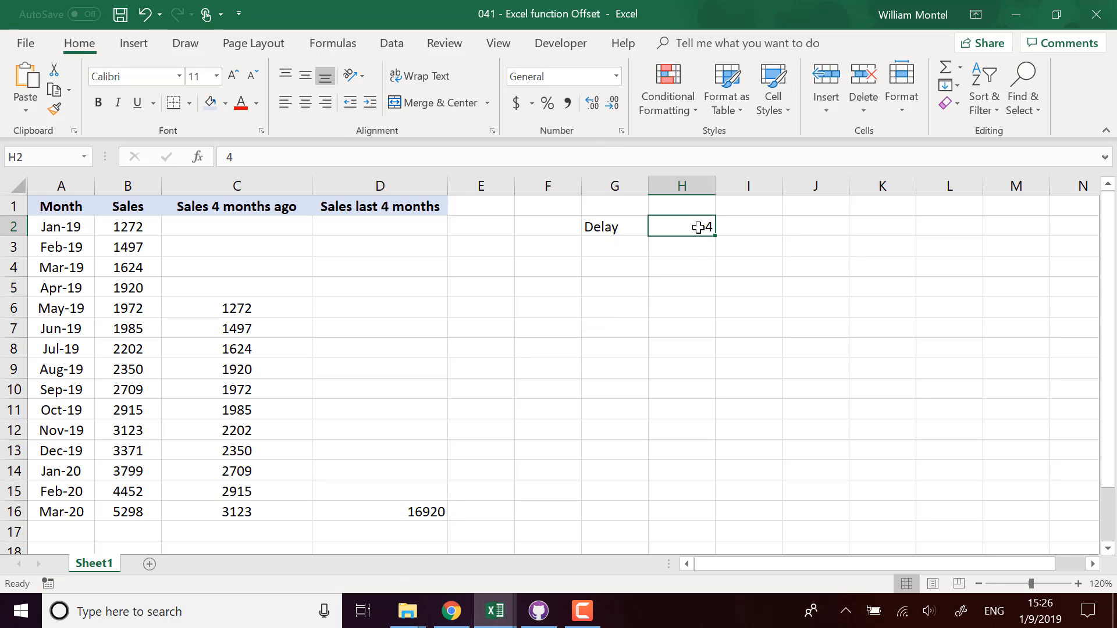
Step: Set Delay in H2 to 2 and replace D16's fixed 4 with -$H$2
{"action": "type", "text": "2"}
{"action": "key", "text": "Return"}
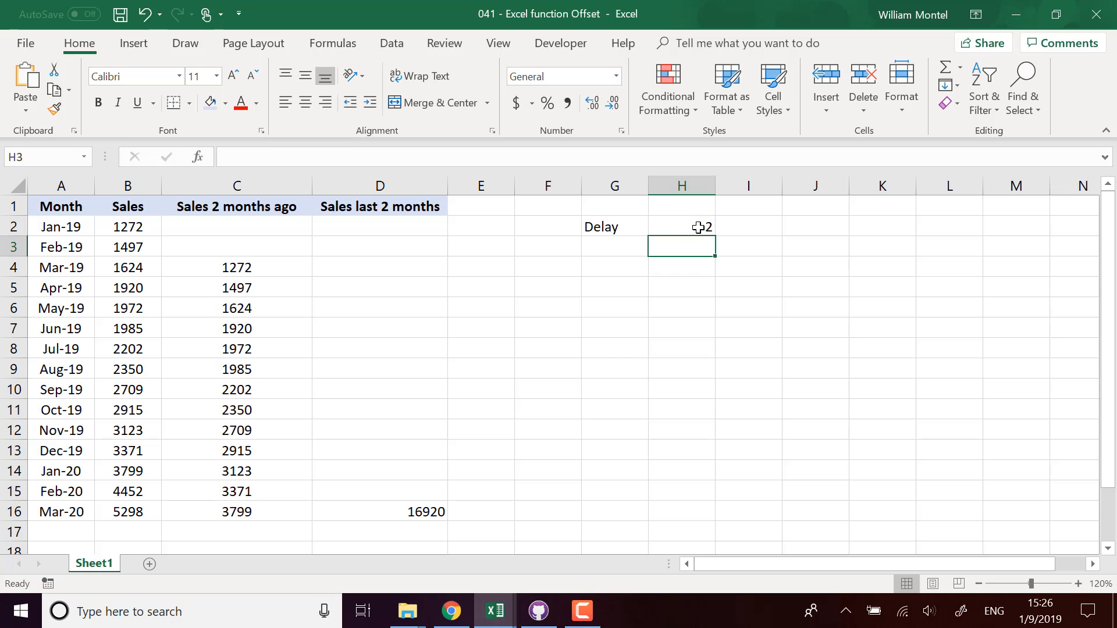
{"action": "left_click", "coordinate": [435, 513]}
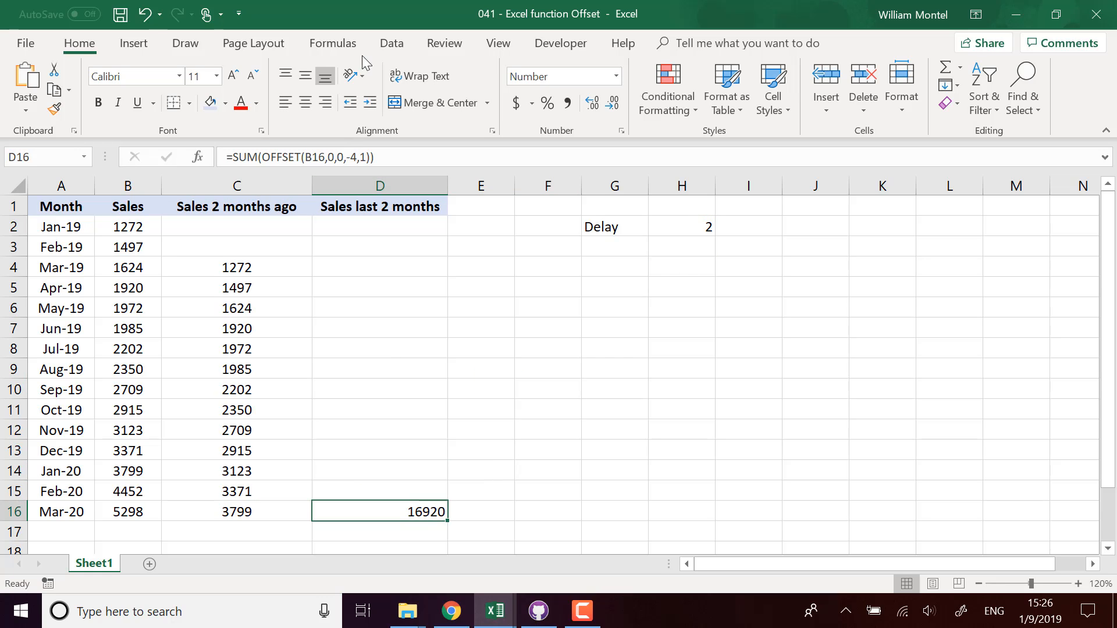
{"action": "left_click", "coordinate": [356, 157]}
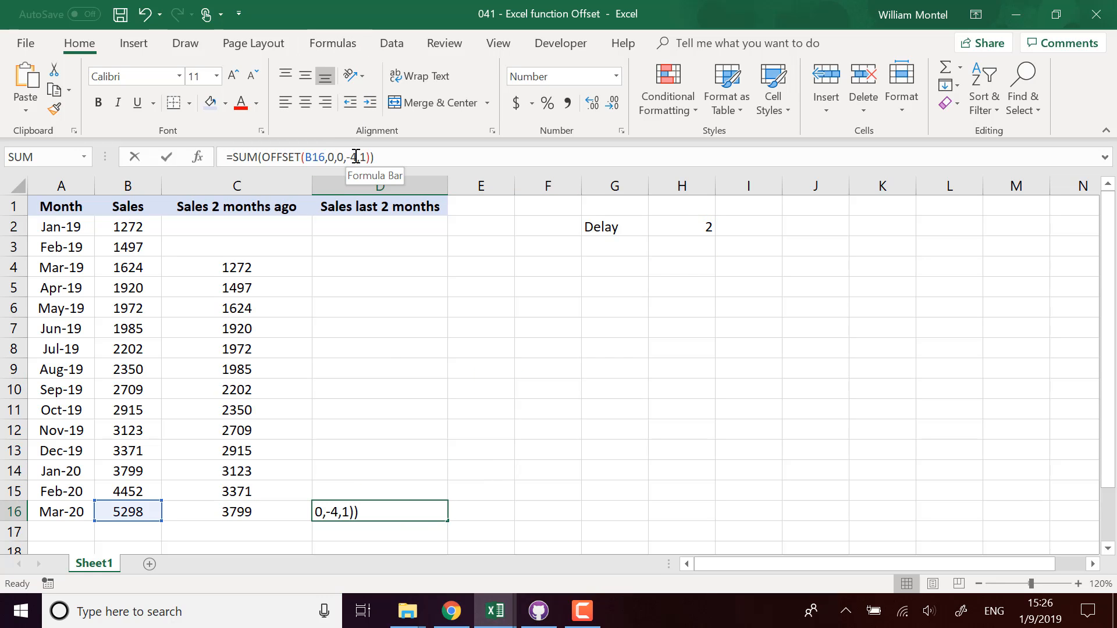
{"action": "double_click", "coordinate": [353, 157]}
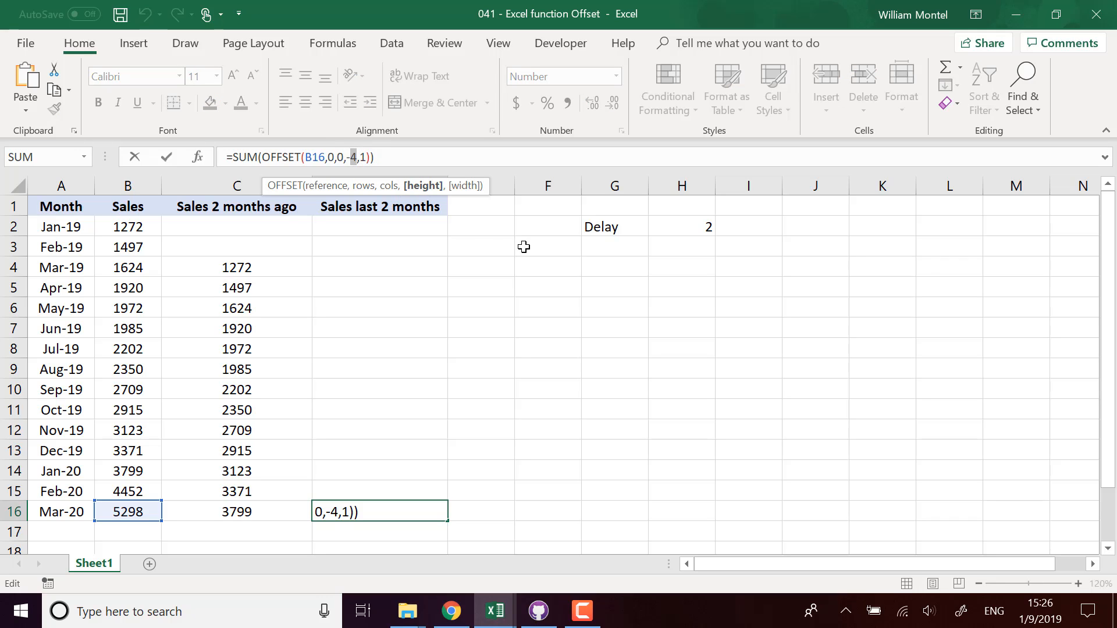
{"action": "key", "text": "BackSpace"}
{"action": "left_click", "coordinate": [703, 228]}
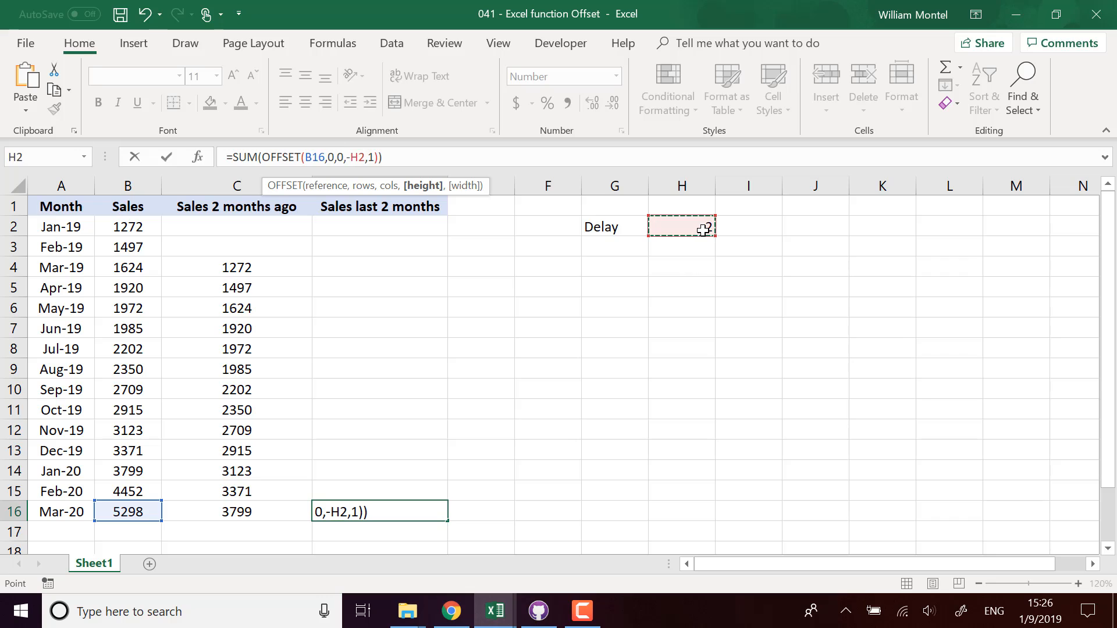
{"action": "key", "text": "F4"}
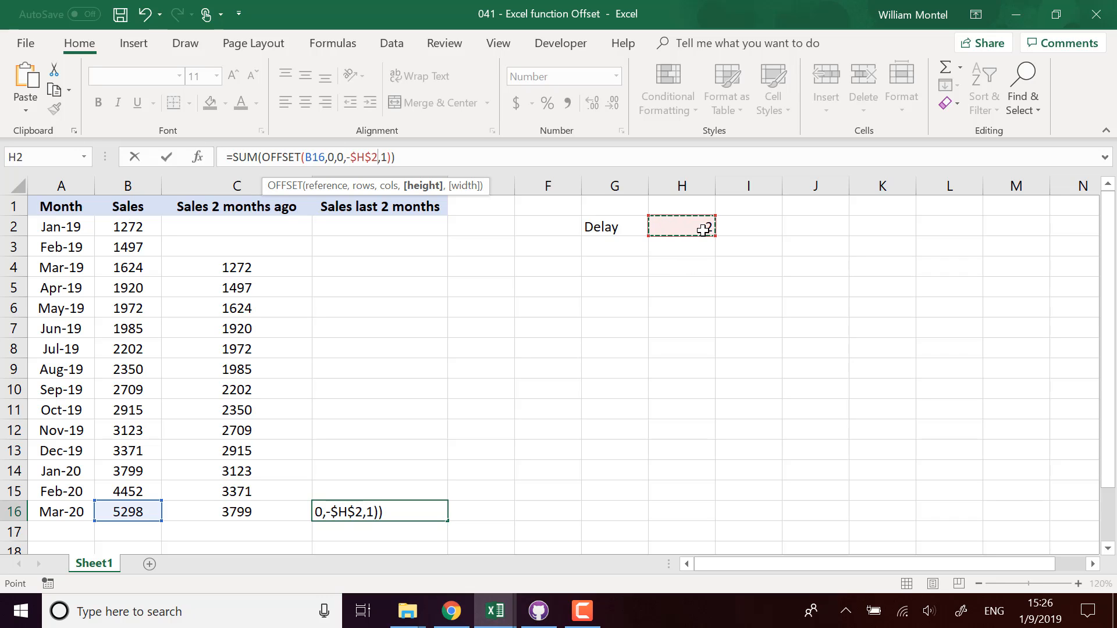
{"action": "left_click", "coordinate": [440, 158]}
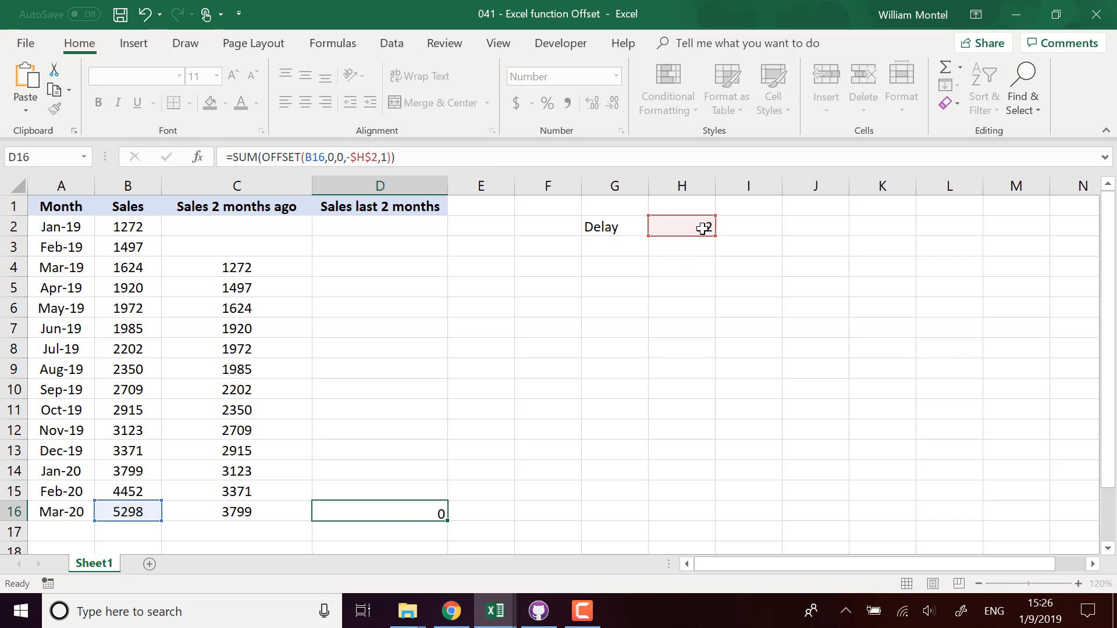
{"action": "key", "text": "Return"}
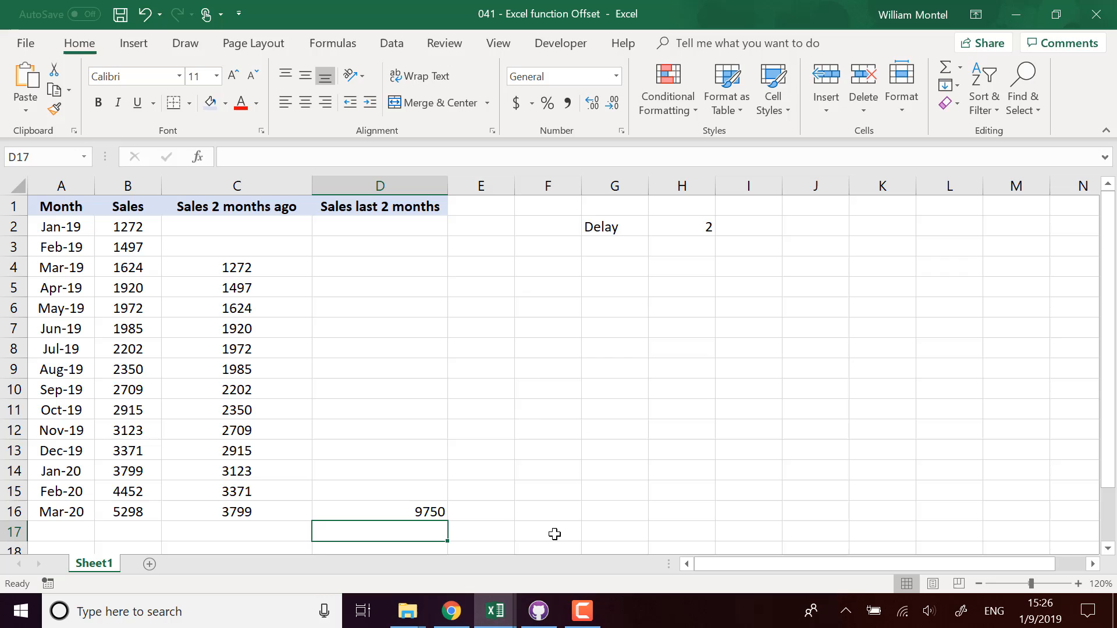
Step: Check that D16's 9750 matches the Feb-20 plus Mar-20 sales
{"action": "left_click", "coordinate": [438, 513]}
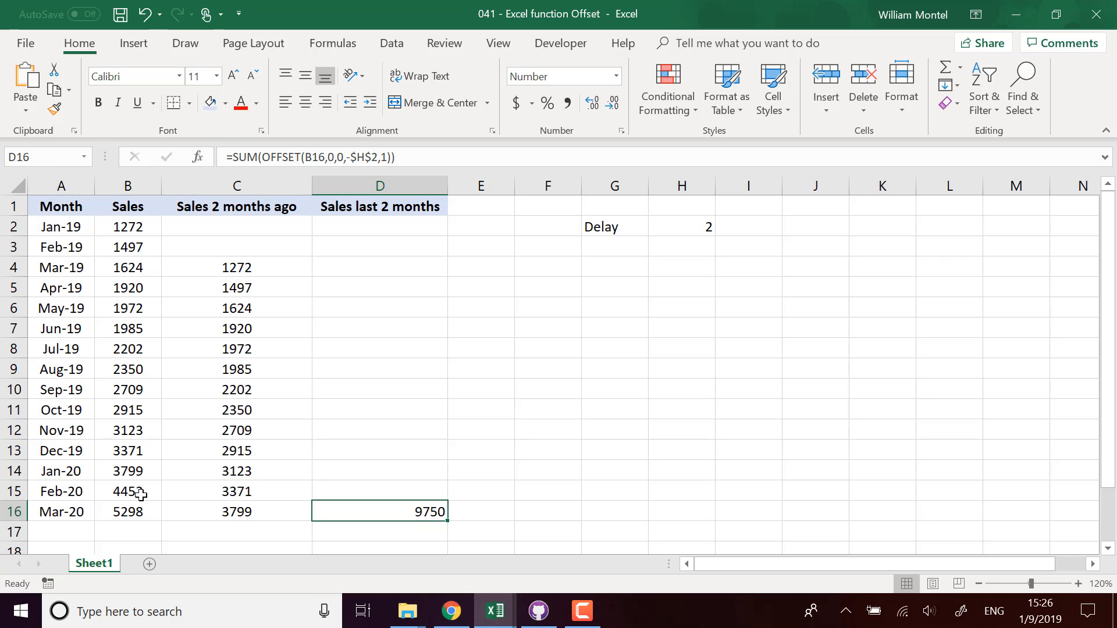
{"action": "left_click_drag", "start_coordinate": [139, 494], "coordinate": [139, 514]}
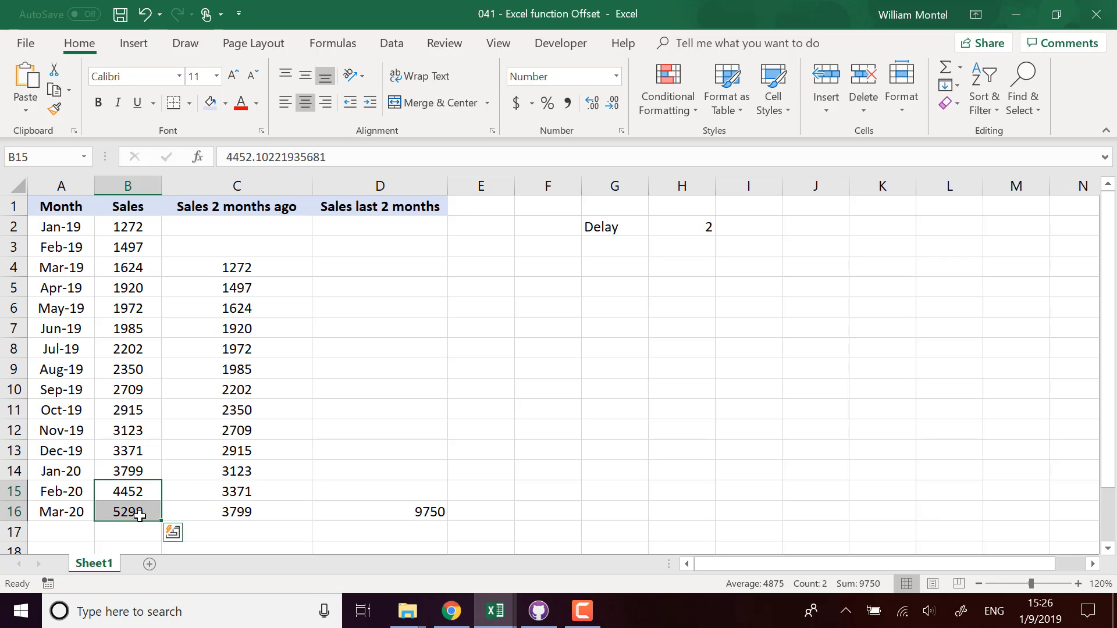
{"action": "left_click", "coordinate": [450, 476]}
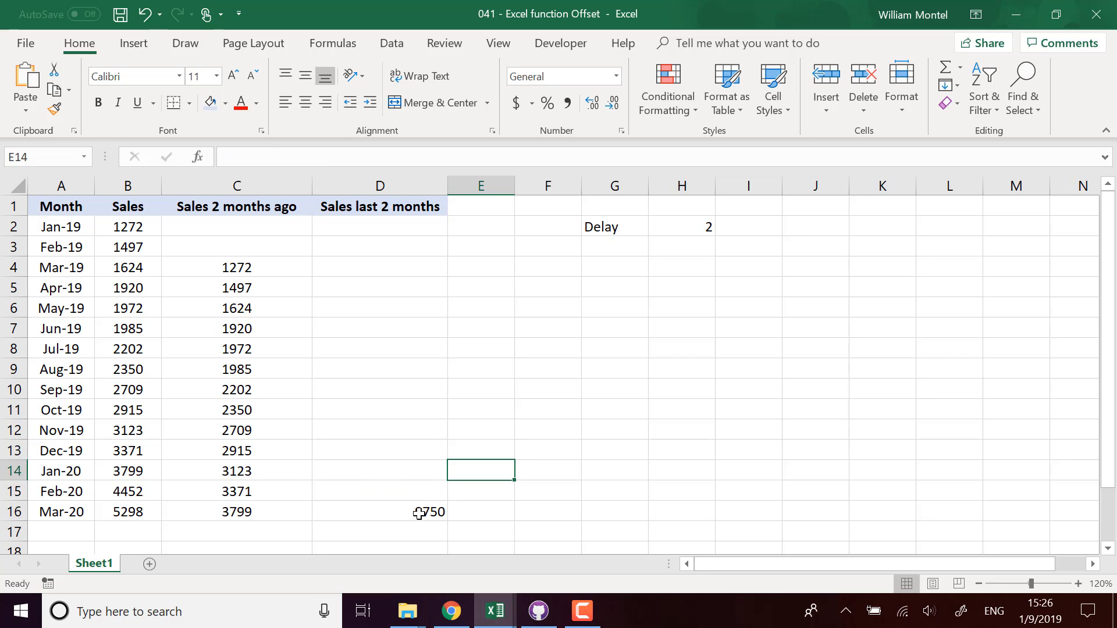
{"action": "left_click", "coordinate": [419, 513]}
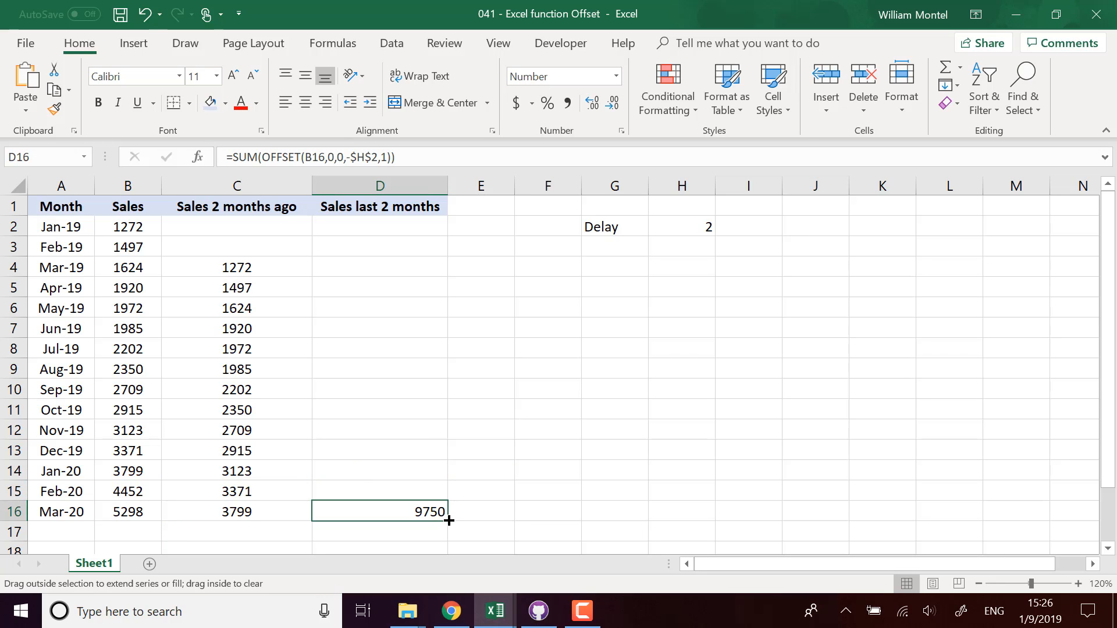
Step: Fill D16's rolling-sum formula up column D to D2
{"action": "left_click_drag", "start_coordinate": [448, 520], "coordinate": [449, 221]}
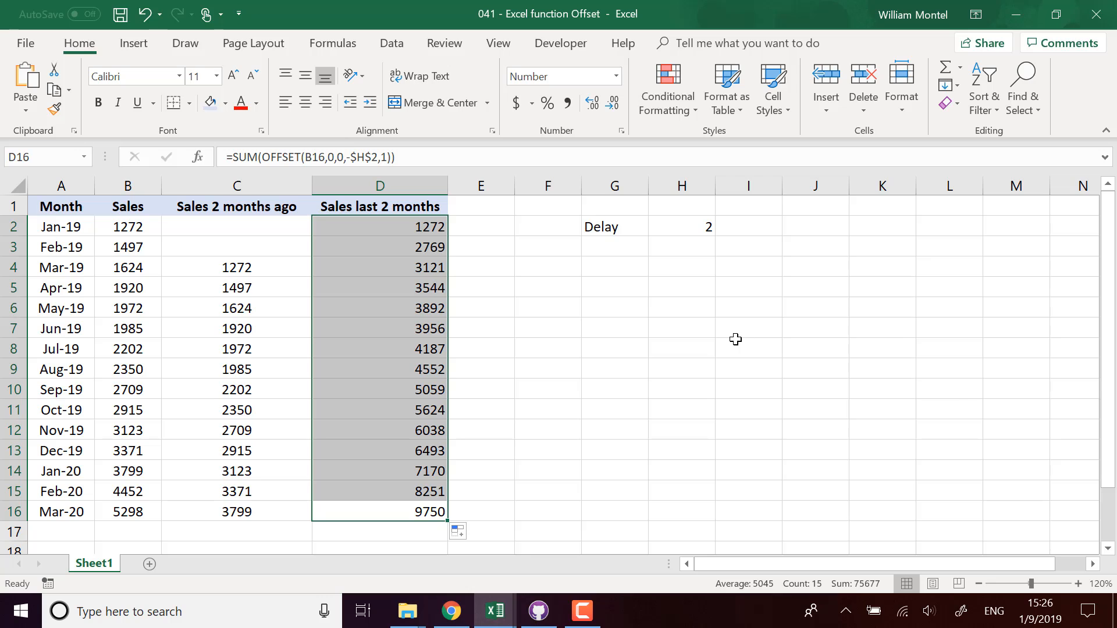
{"action": "double_click", "coordinate": [437, 227]}
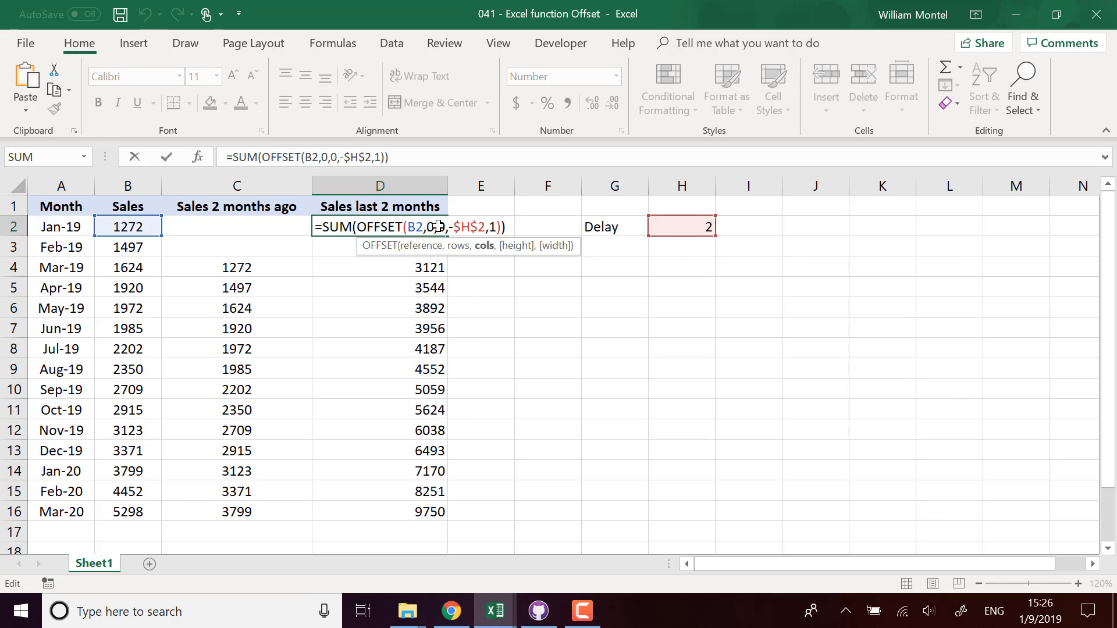
{"action": "key", "text": "Escape"}
Step: Change Delay in H2 to 6, leaving #REF! errors in D2:D5
{"action": "left_click", "coordinate": [687, 231]}
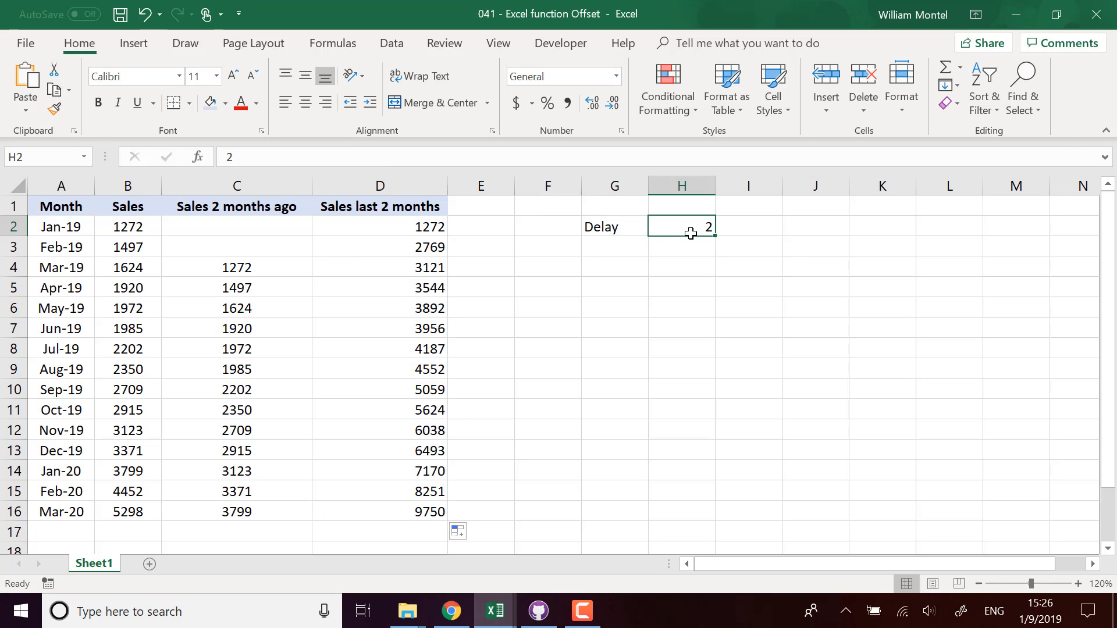
{"action": "type", "text": "6"}
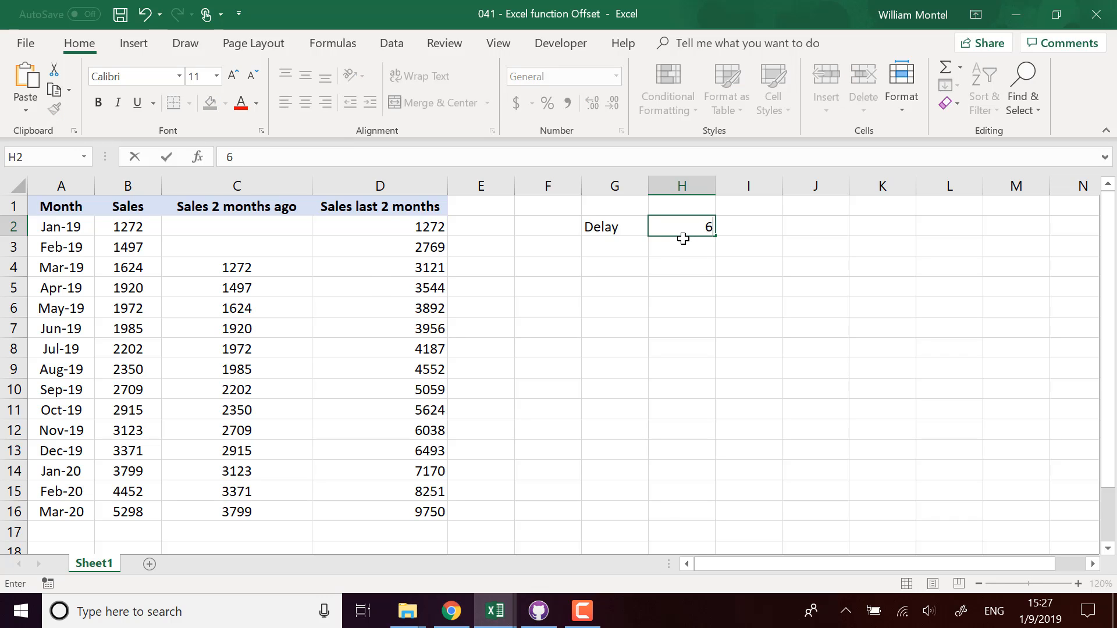
{"action": "key", "text": "Return"}
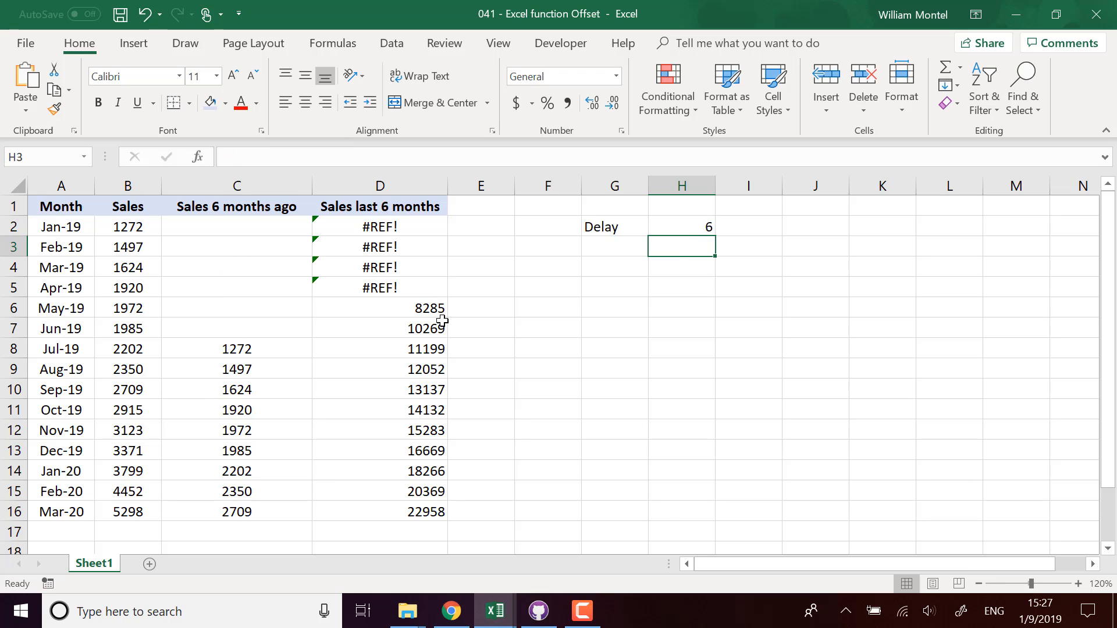
{"action": "left_click", "coordinate": [429, 306]}
Step: Grab the SUM(OFFSET(B2,0,0,-$H$2,1)) expression from D2's formula for reuse
{"action": "left_click", "coordinate": [399, 227]}
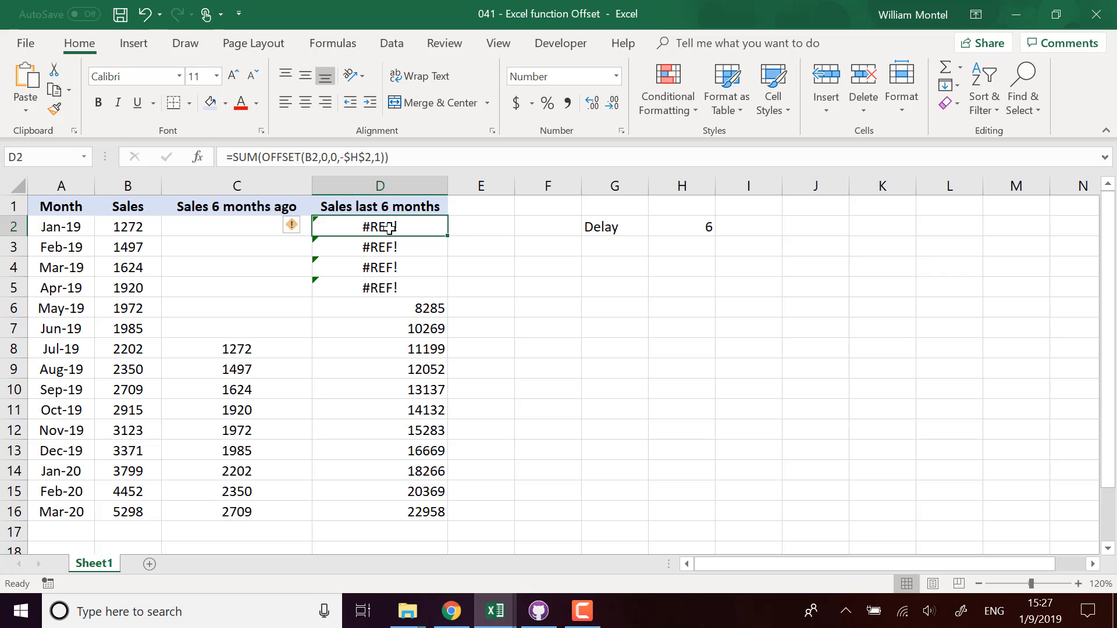
{"action": "left_click", "coordinate": [233, 161]}
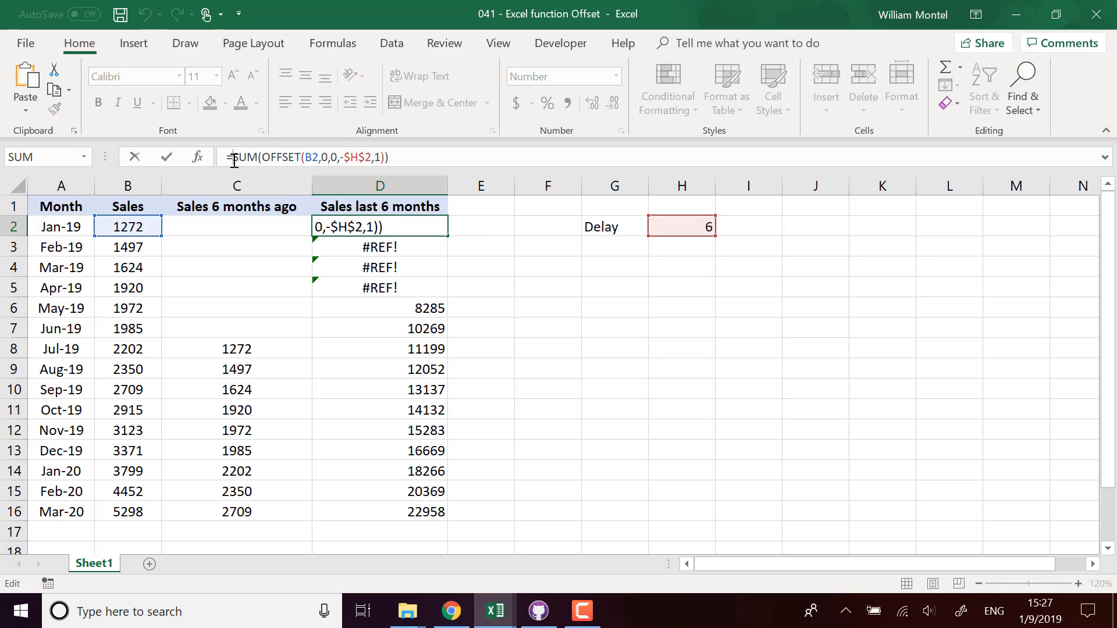
{"action": "left_click_drag", "start_coordinate": [407, 153], "coordinate": [232, 148]}
{"action": "key", "text": "ctrl+c"}
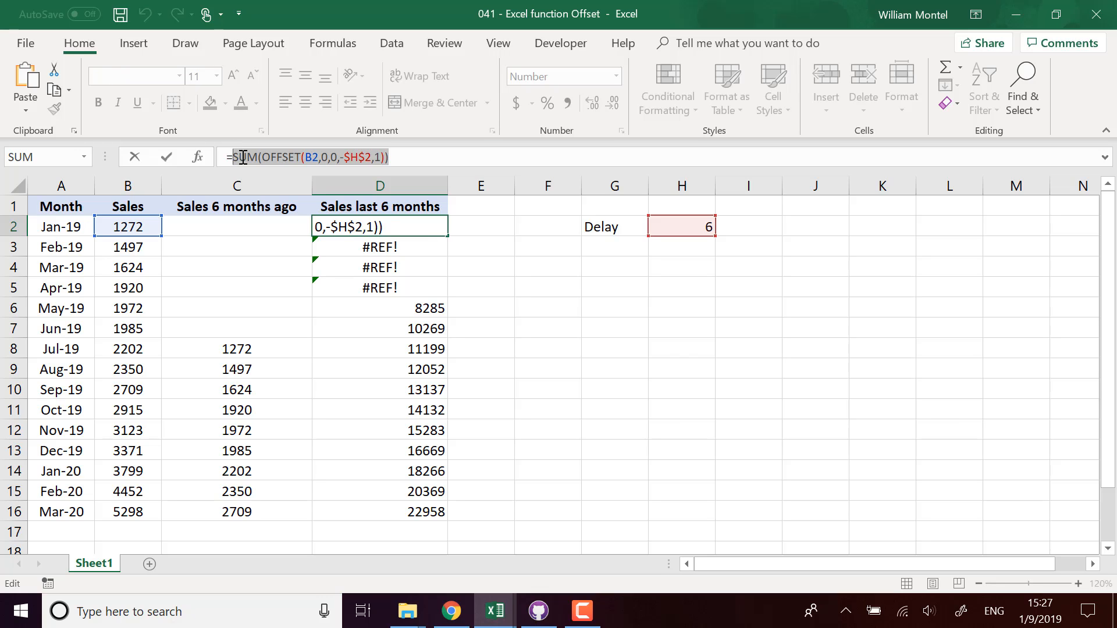
{"action": "key", "text": "Escape"}
Step: Rewrite D2 as =IF(ISNUMBER(SUM(OFFSET(B2,0,0,-$H$2,1))),SUM(OFFSET(B2,0,0,-$H$2,1)),"")
{"action": "left_click", "coordinate": [240, 157]}
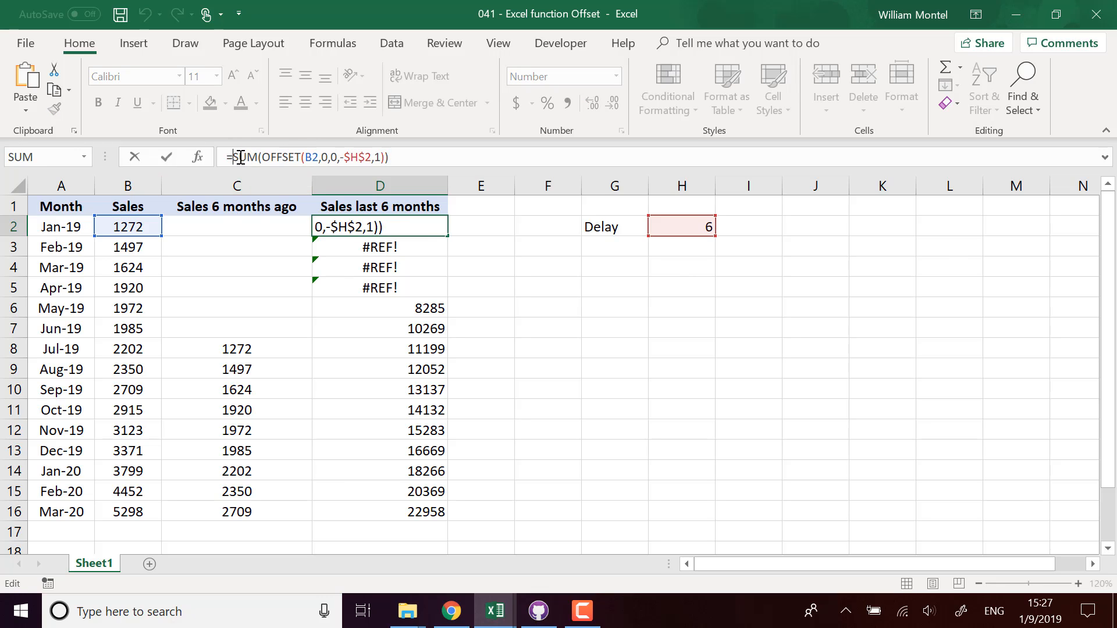
{"action": "type", "text": "if("}
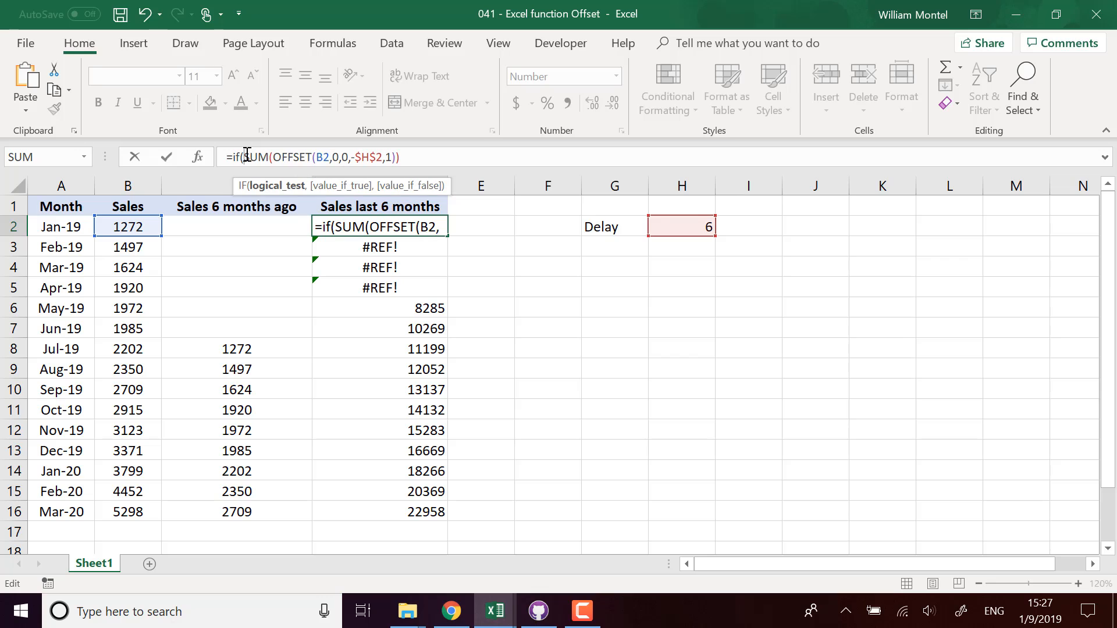
{"action": "type", "text": "isnumber"}
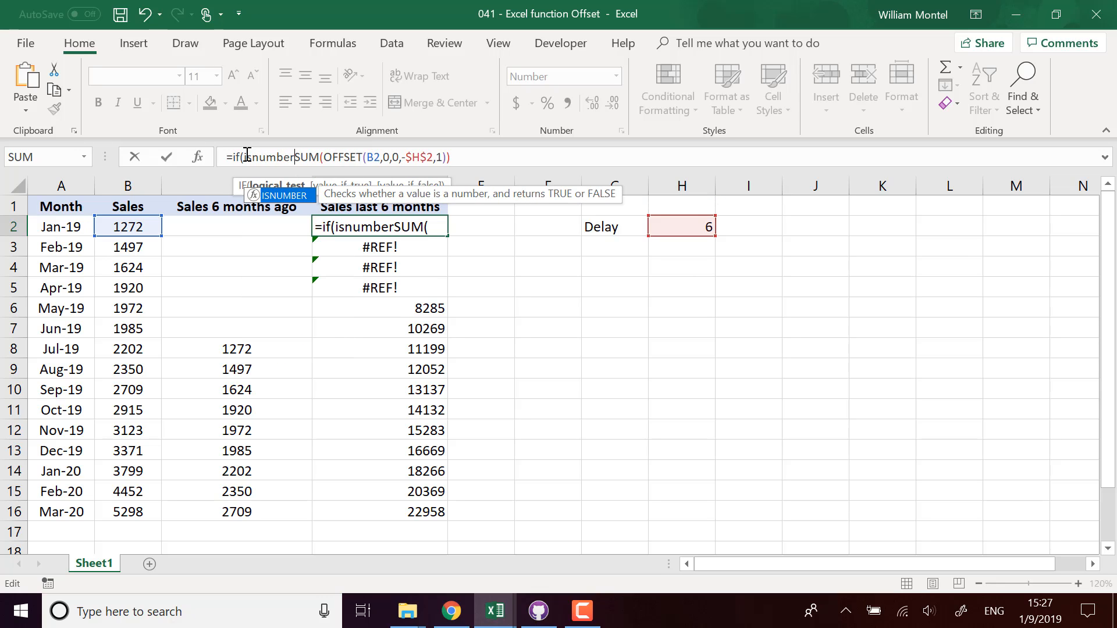
{"action": "type", "text": "("}
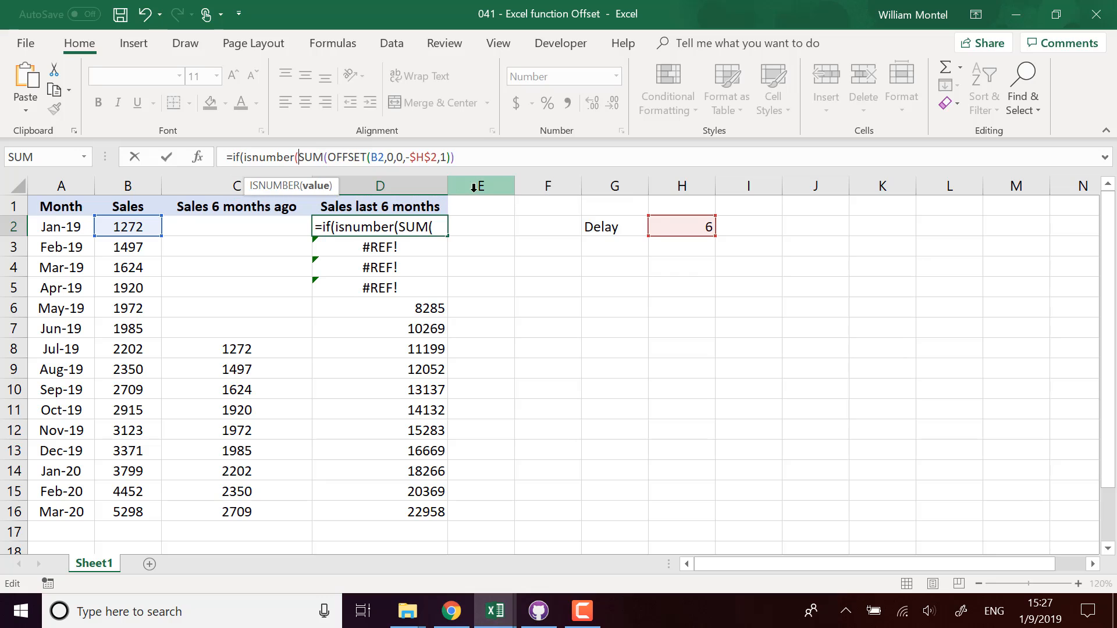
{"action": "left_click", "coordinate": [527, 154]}
{"action": "type", "text": ")"}
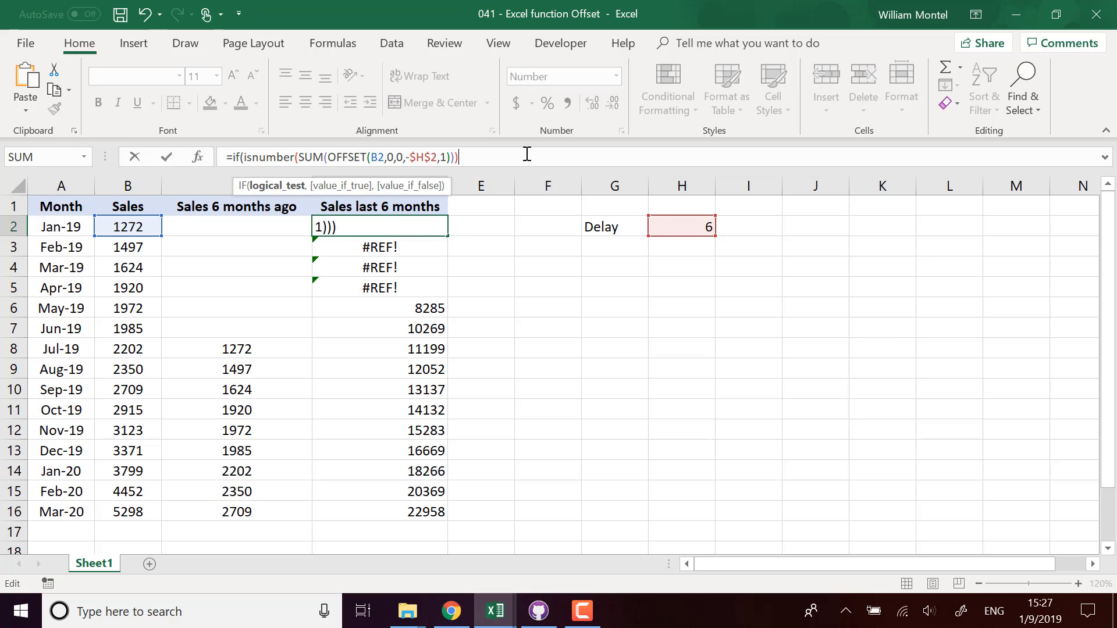
{"action": "type", "text": ","}
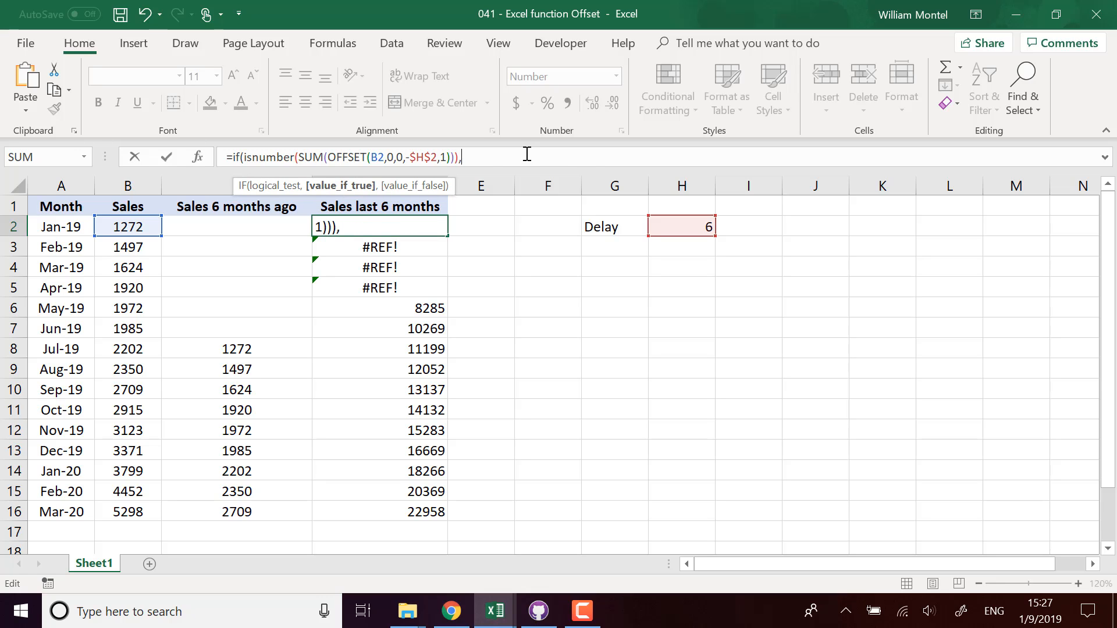
{"action": "key", "text": "ctrl+v"}
{"action": "type", "text": ","}
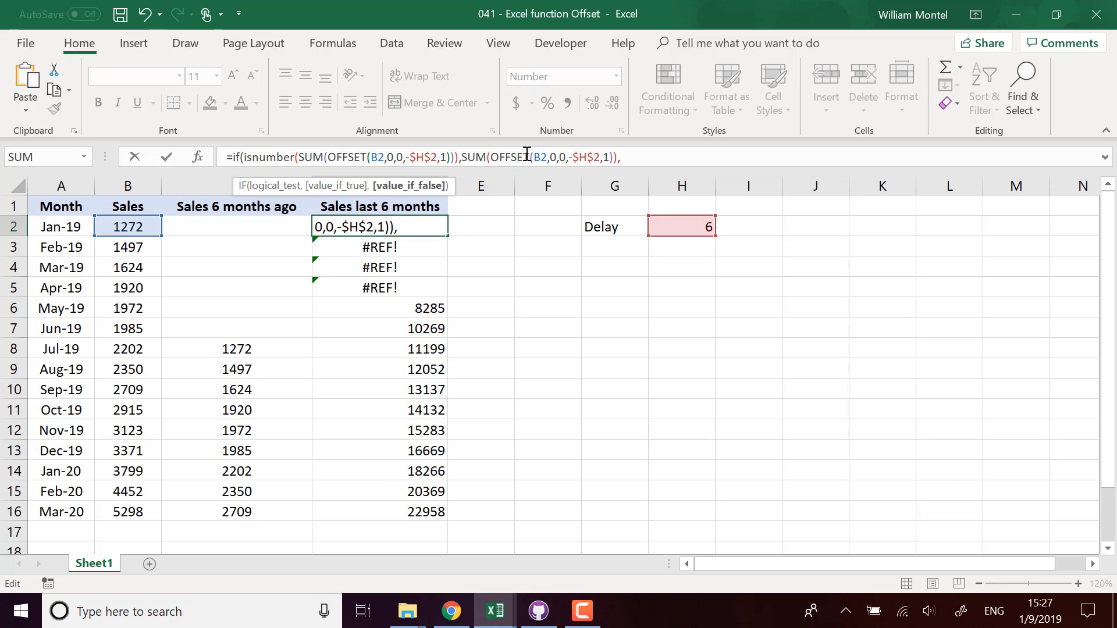
{"action": "type", "text": "\"\")"}
{"action": "key", "text": "Return"}
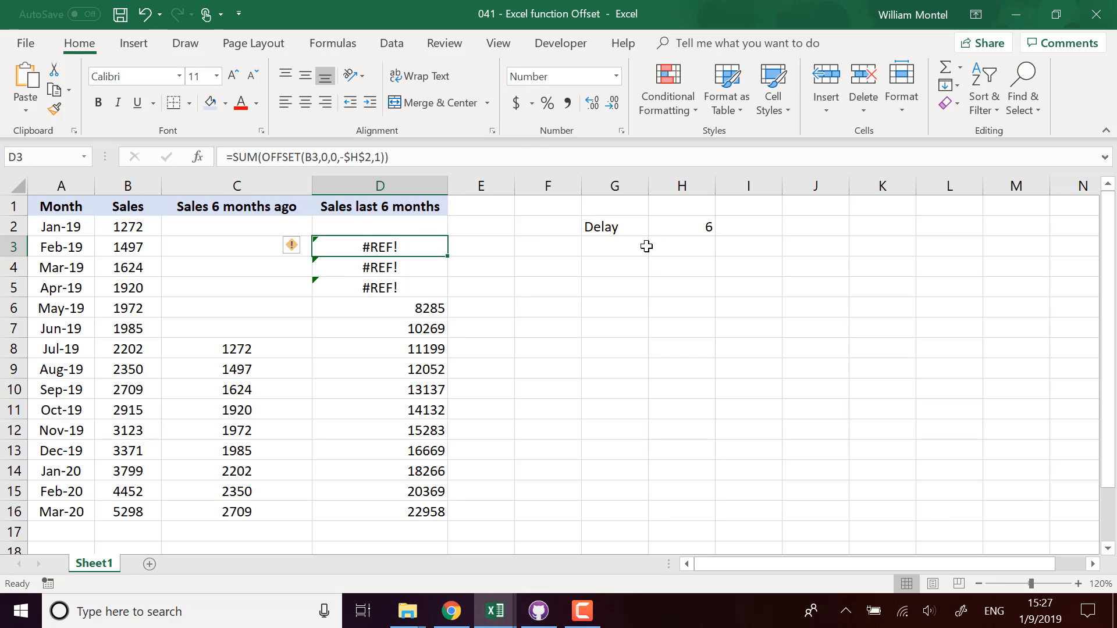
Step: Fill the error-safe IF formula from D2 down to D16
{"action": "left_click", "coordinate": [440, 224]}
{"action": "left_click_drag", "start_coordinate": [448, 236], "coordinate": [445, 508]}
{"action": "left_click", "coordinate": [588, 412]}
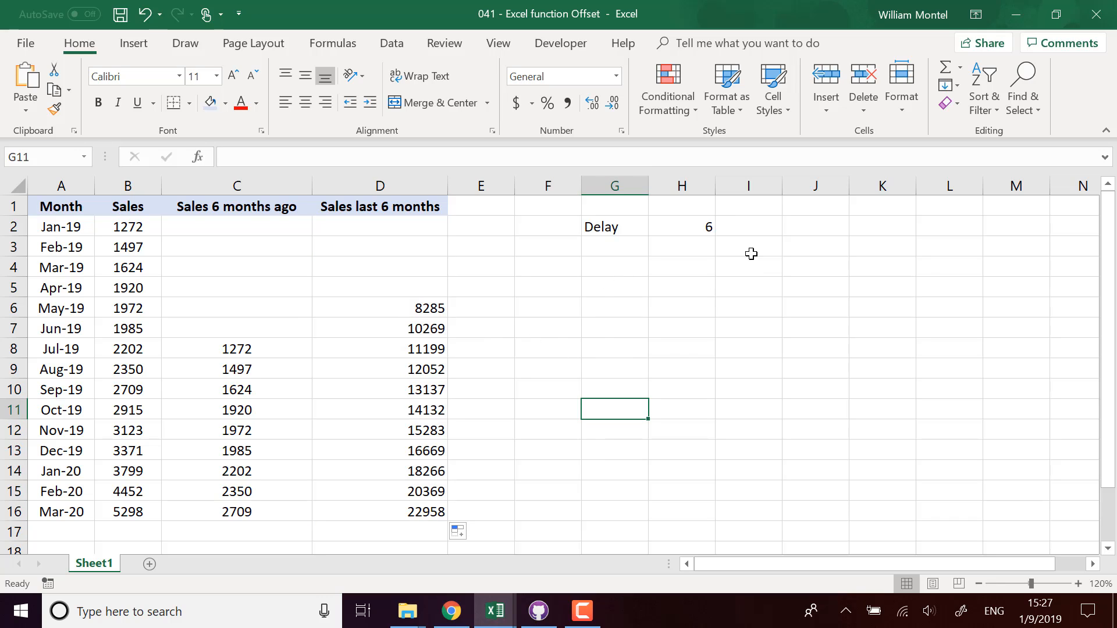
{"action": "left_click", "coordinate": [707, 224]}
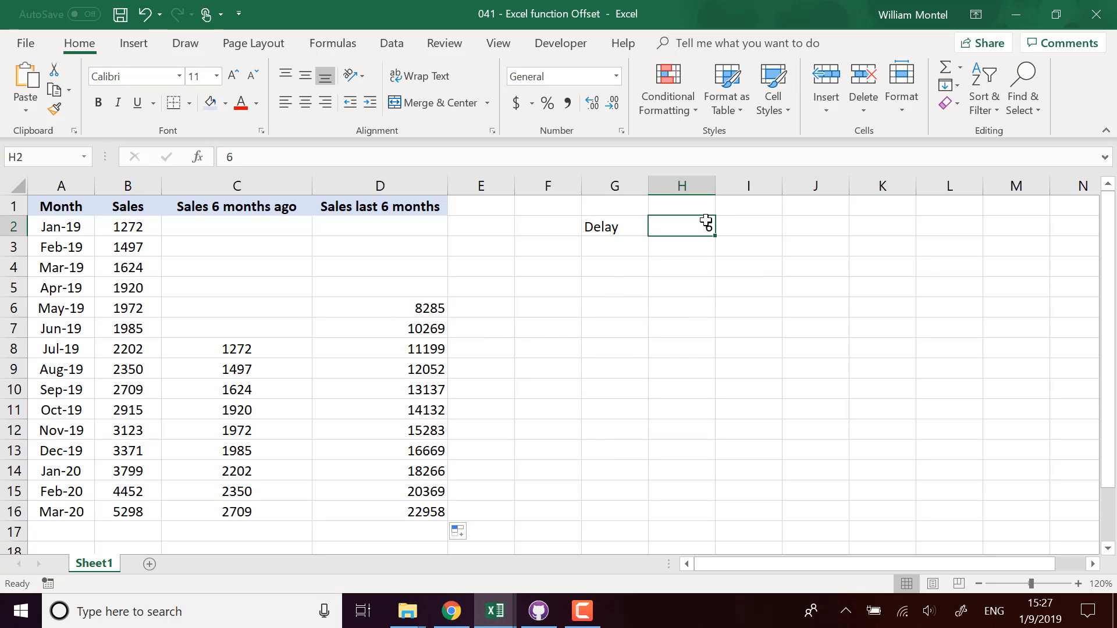
{"action": "left_click", "coordinate": [431, 511]}
{"action": "left_click_drag", "start_coordinate": [126, 516], "coordinate": [153, 410]}
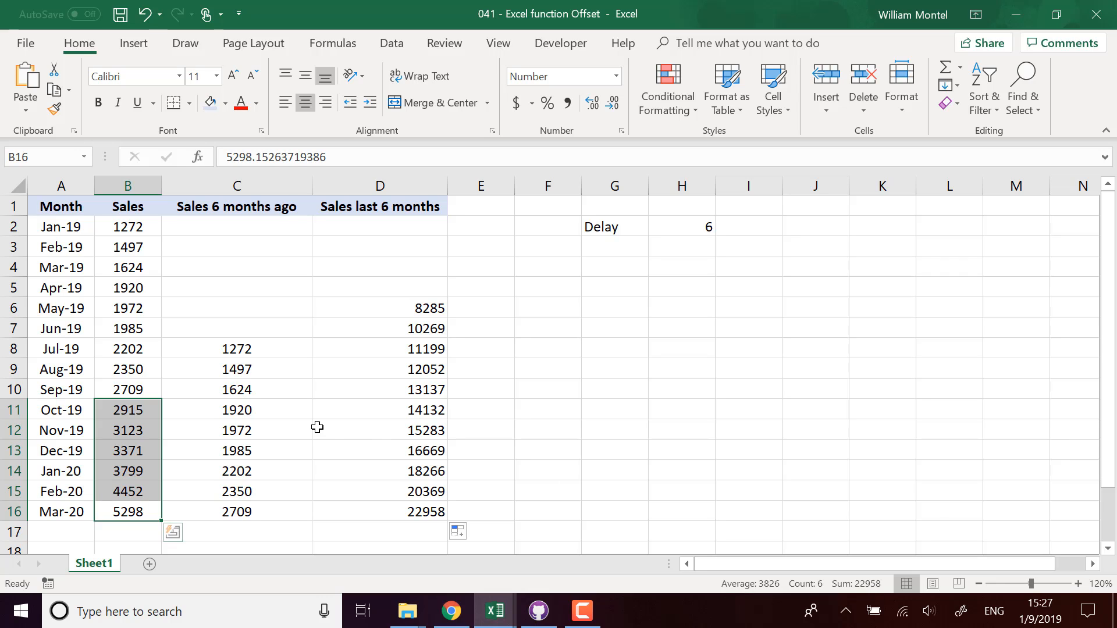
{"action": "left_click", "coordinate": [548, 375]}
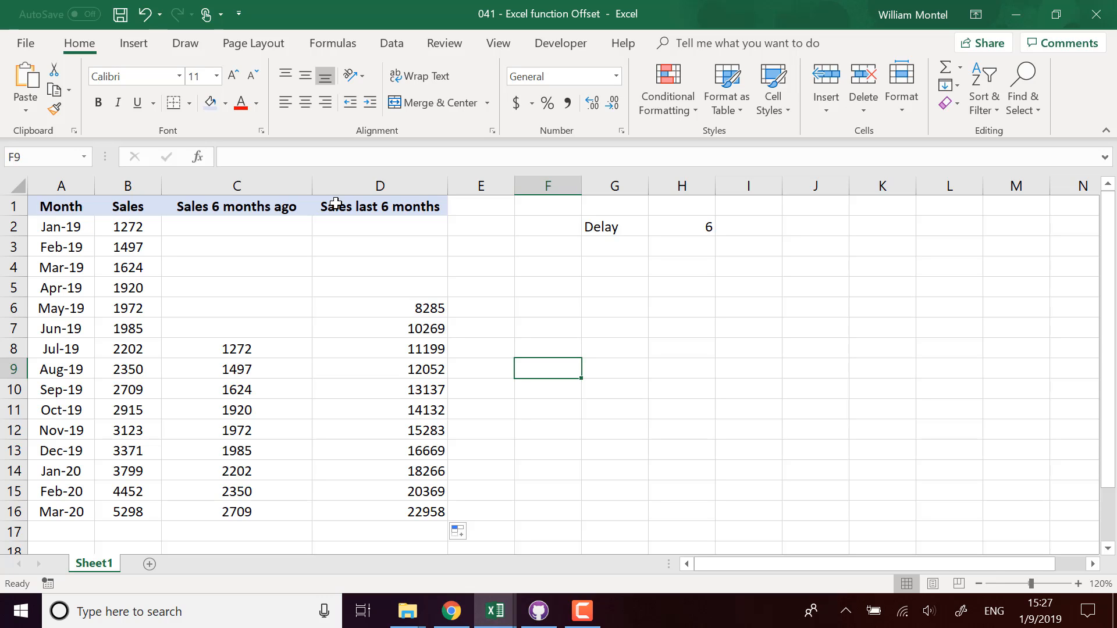
{"action": "left_click", "coordinate": [269, 507]}
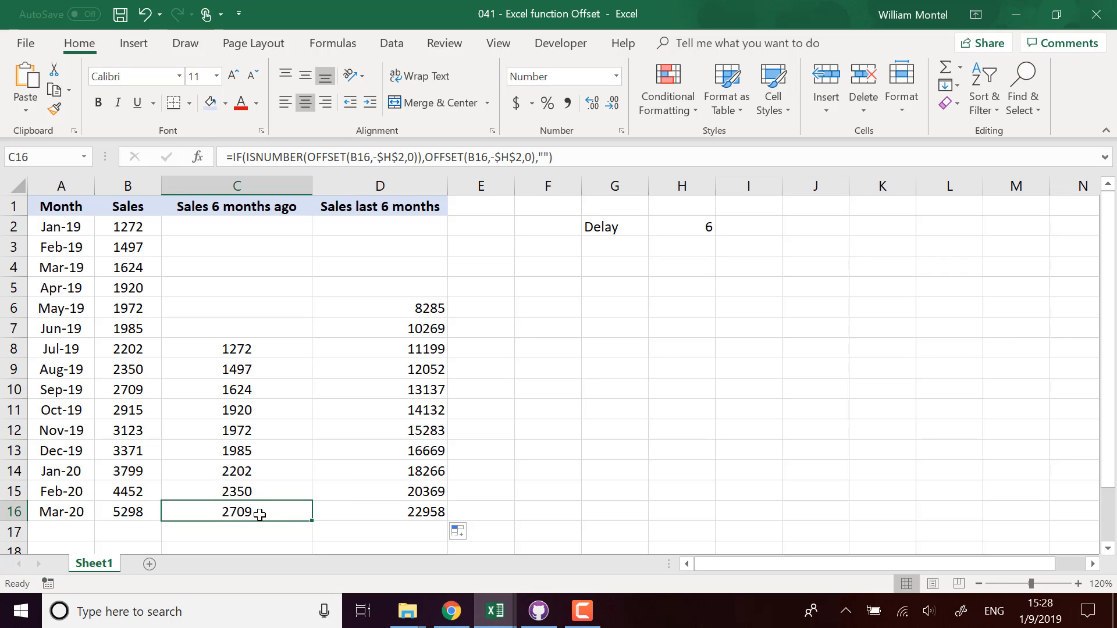
{"action": "left_click", "coordinate": [127, 510]}
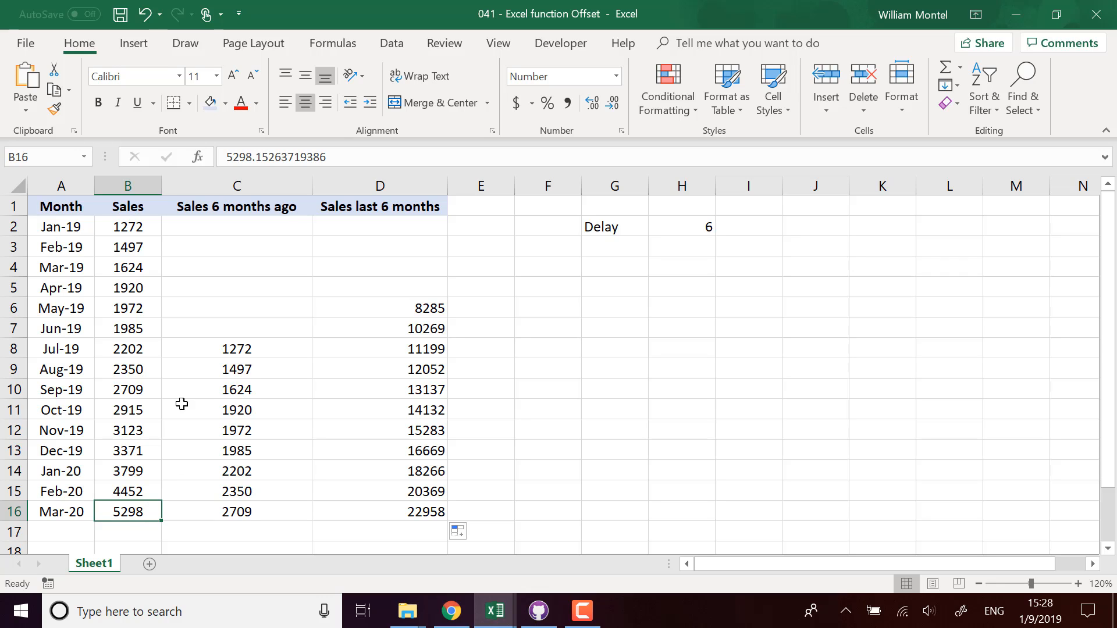
{"action": "left_click", "coordinate": [145, 388]}
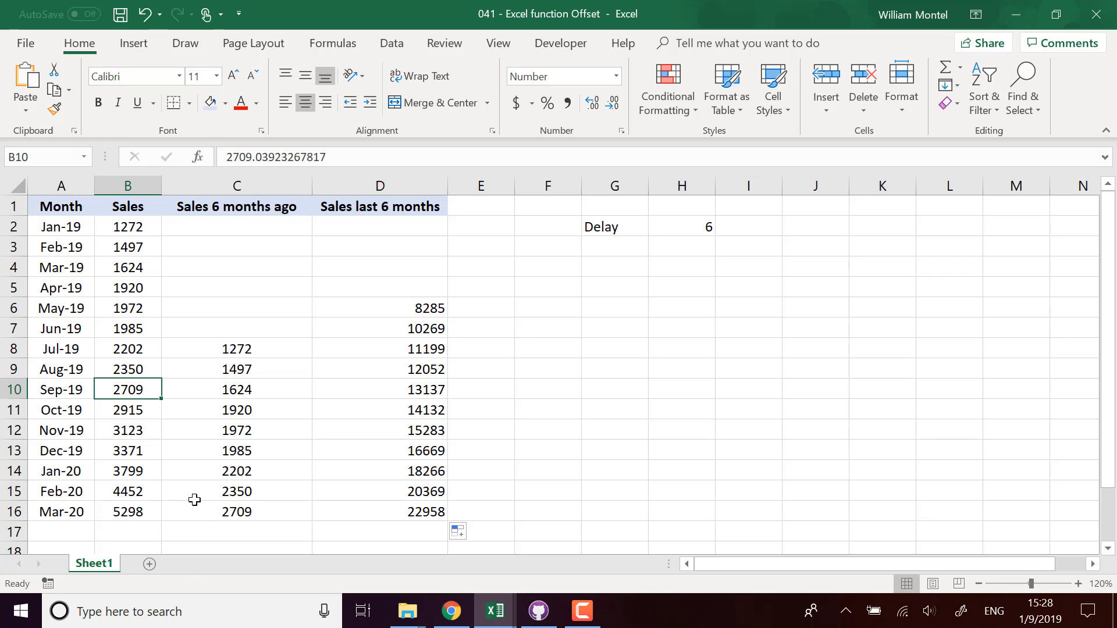
{"action": "left_click", "coordinate": [150, 511]}
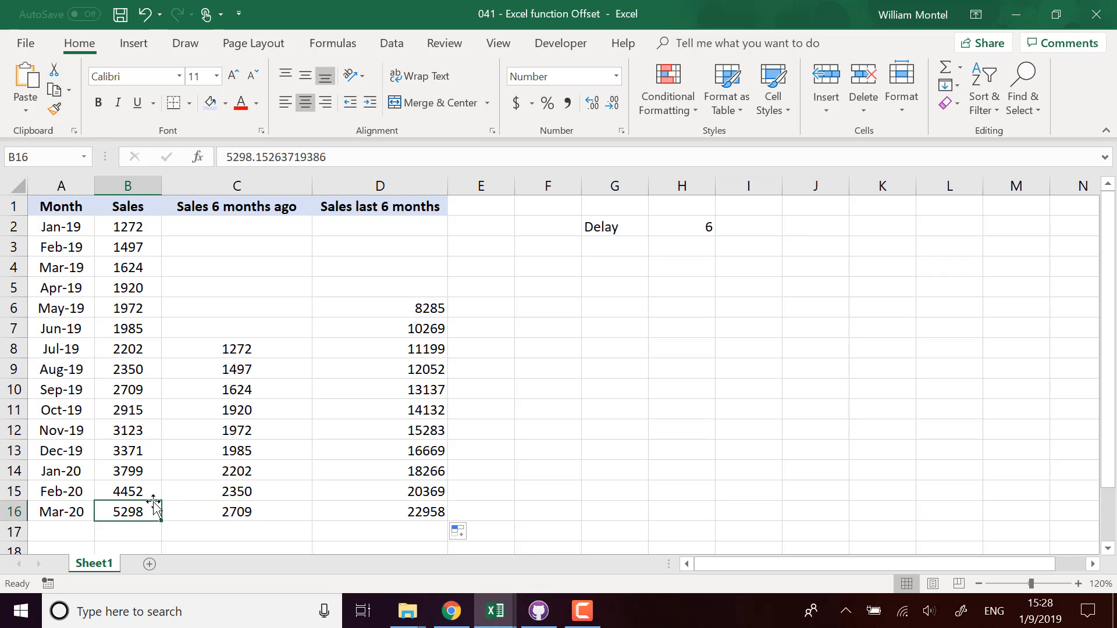
{"action": "left_click", "coordinate": [139, 385]}
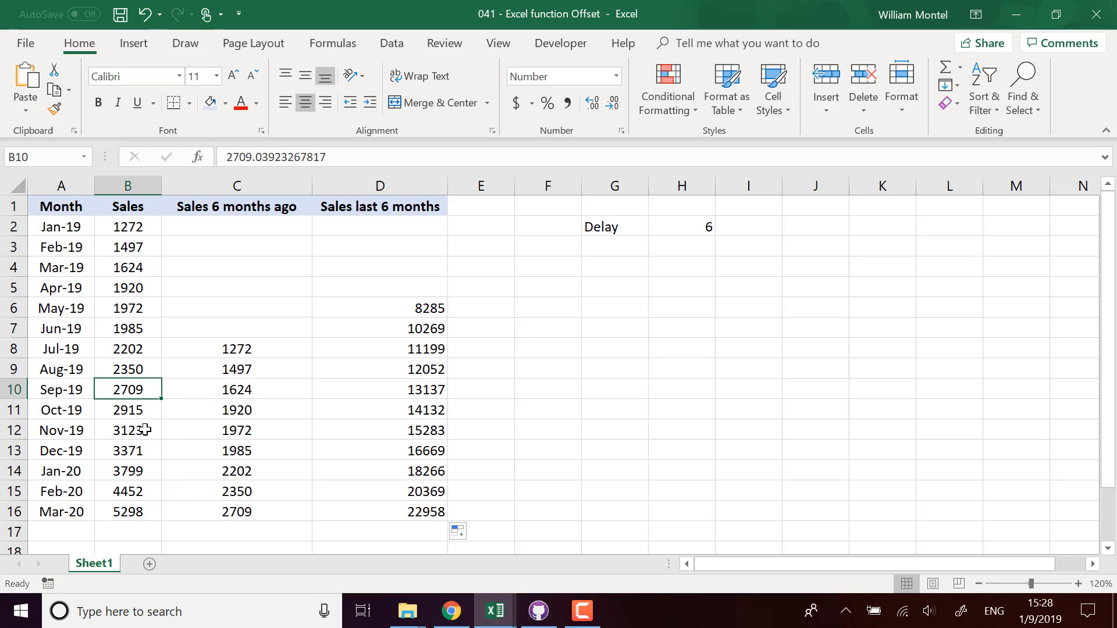
{"action": "left_click", "coordinate": [137, 334]}
{"action": "left_click_drag", "start_coordinate": [138, 339], "coordinate": [132, 410]}
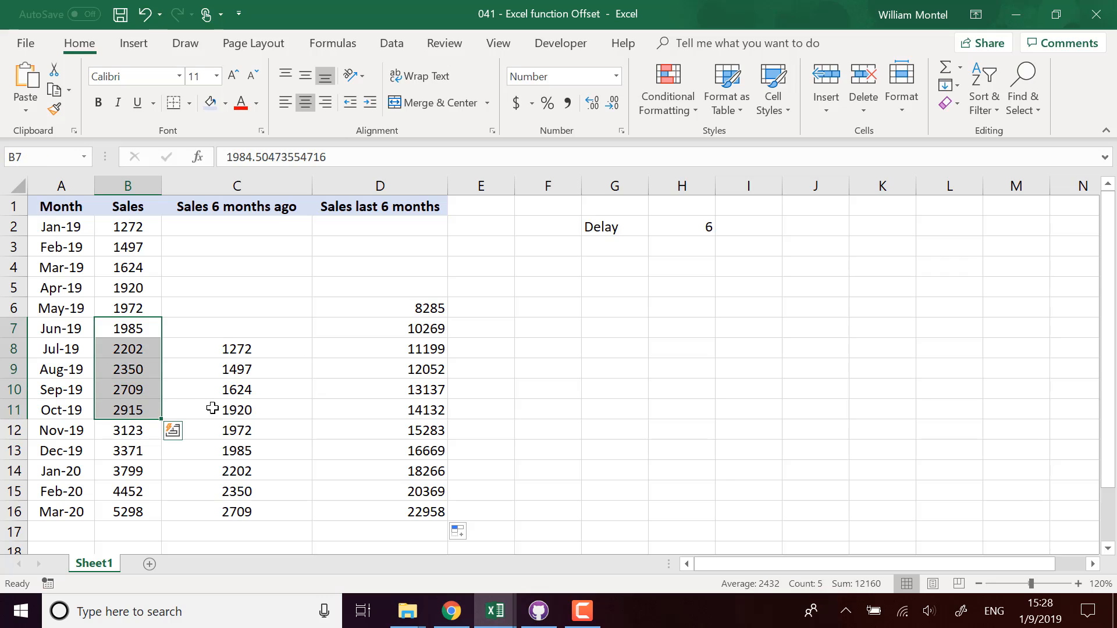
{"action": "left_click", "coordinate": [139, 512]}
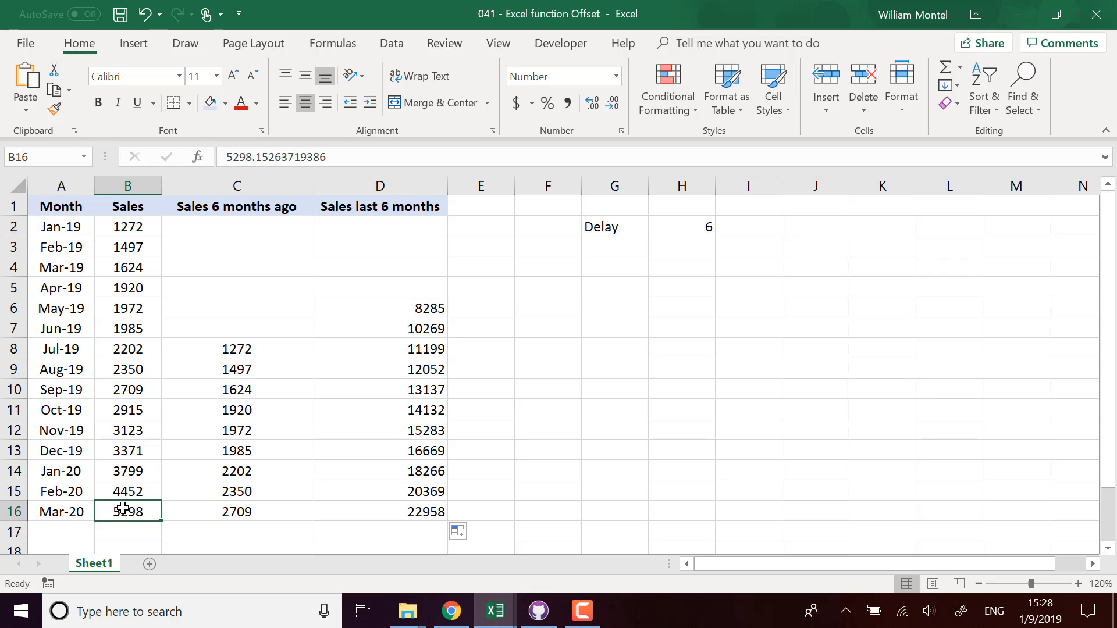
{"action": "left_click_drag", "start_coordinate": [136, 329], "coordinate": [232, 391]}
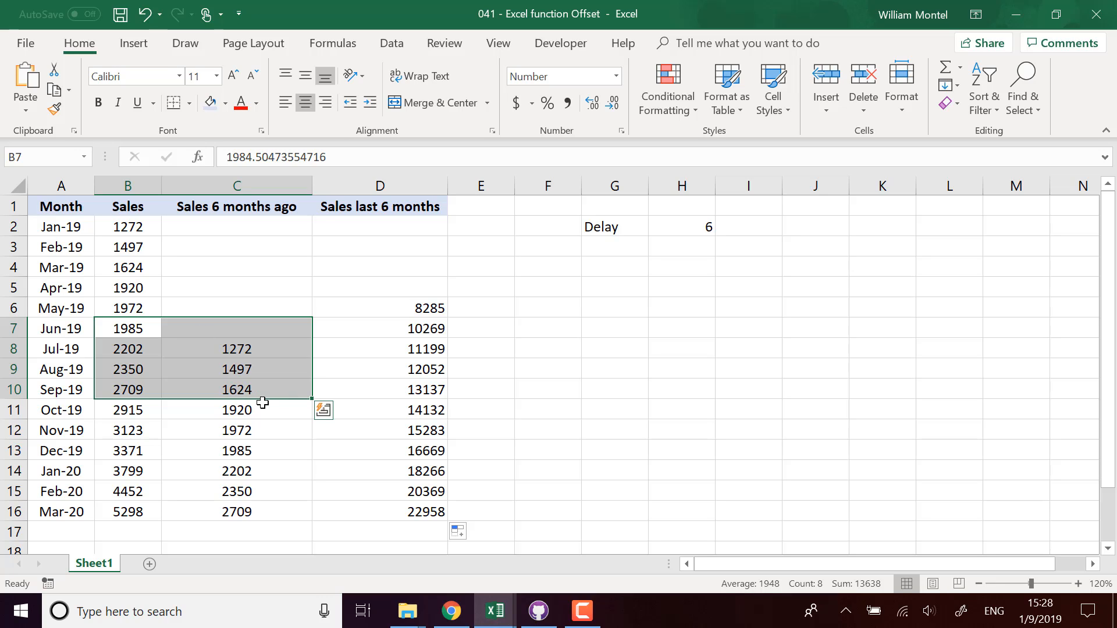
{"action": "left_click", "coordinate": [430, 515]}
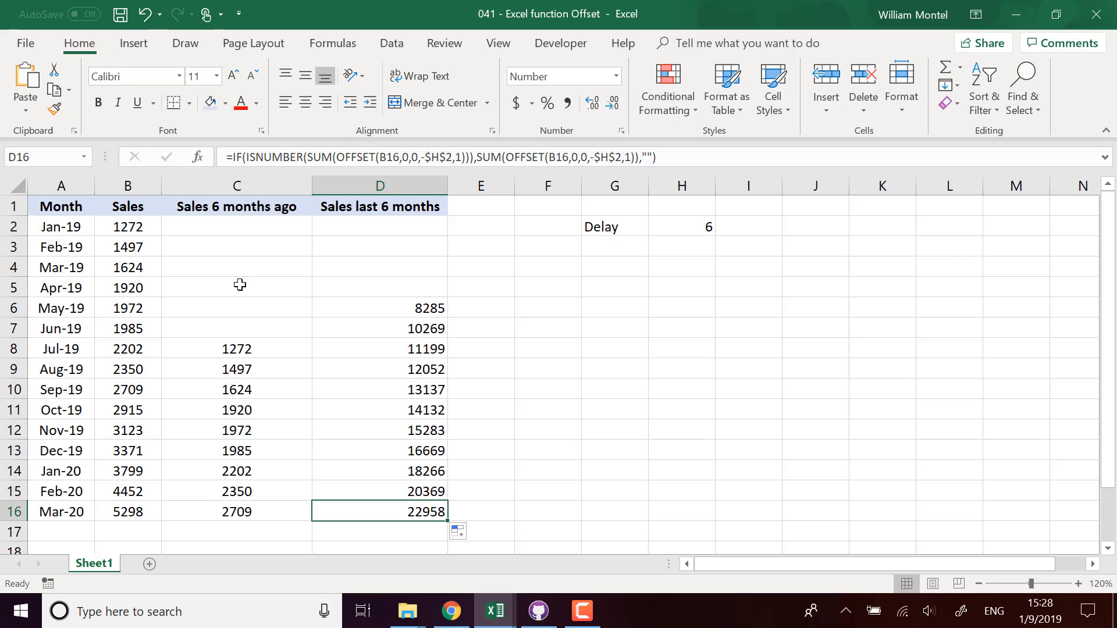
{"action": "left_click", "coordinate": [571, 348]}
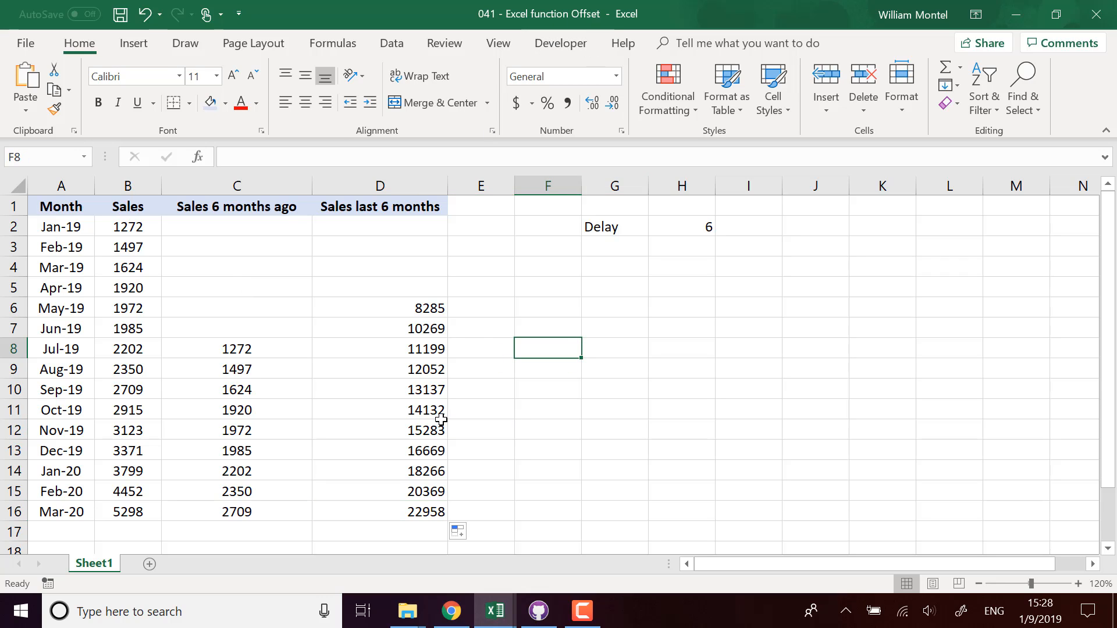
{"action": "left_click", "coordinate": [128, 512]}
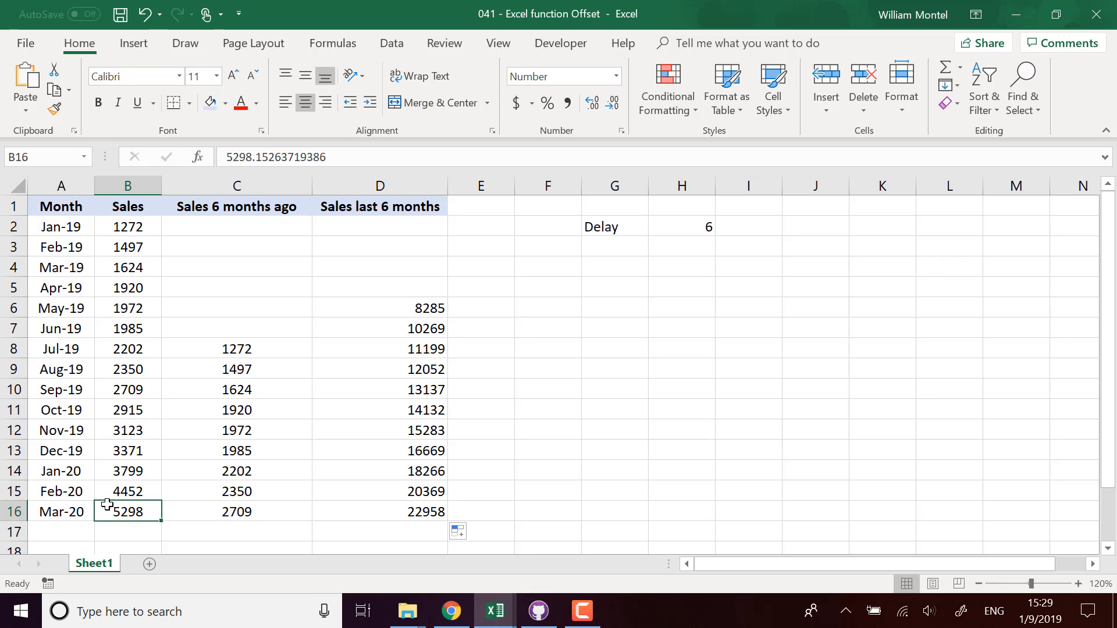
{"action": "left_click", "coordinate": [664, 325]}
Step: Center-align C1:D17, covering both lag and rolling-sum columns with headers
{"action": "left_click_drag", "start_coordinate": [259, 200], "coordinate": [407, 541]}
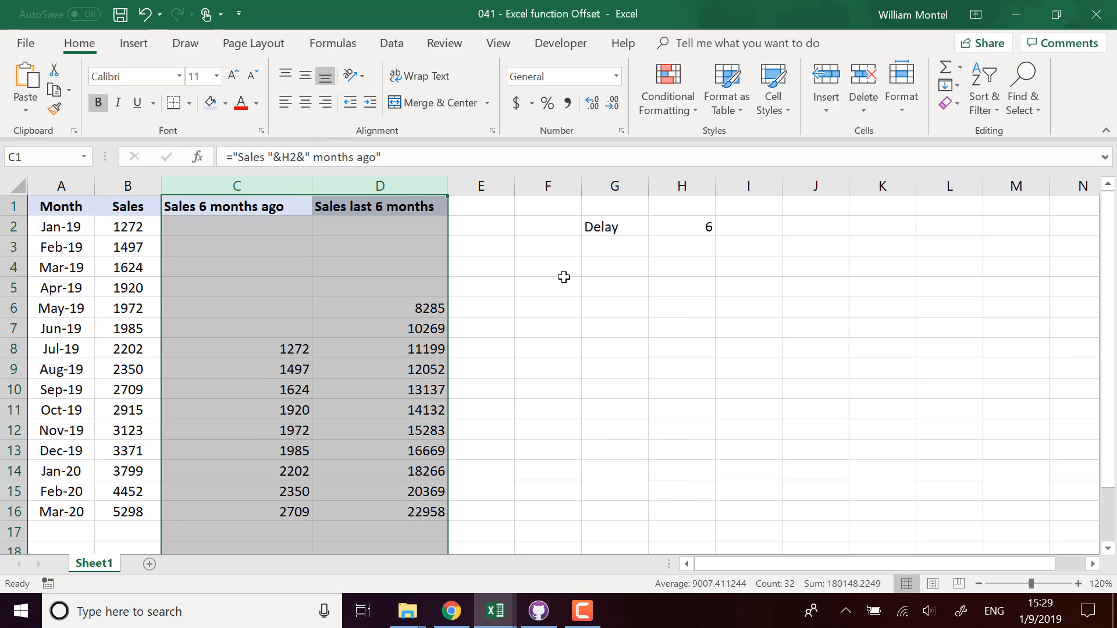
{"action": "left_click", "coordinate": [305, 102]}
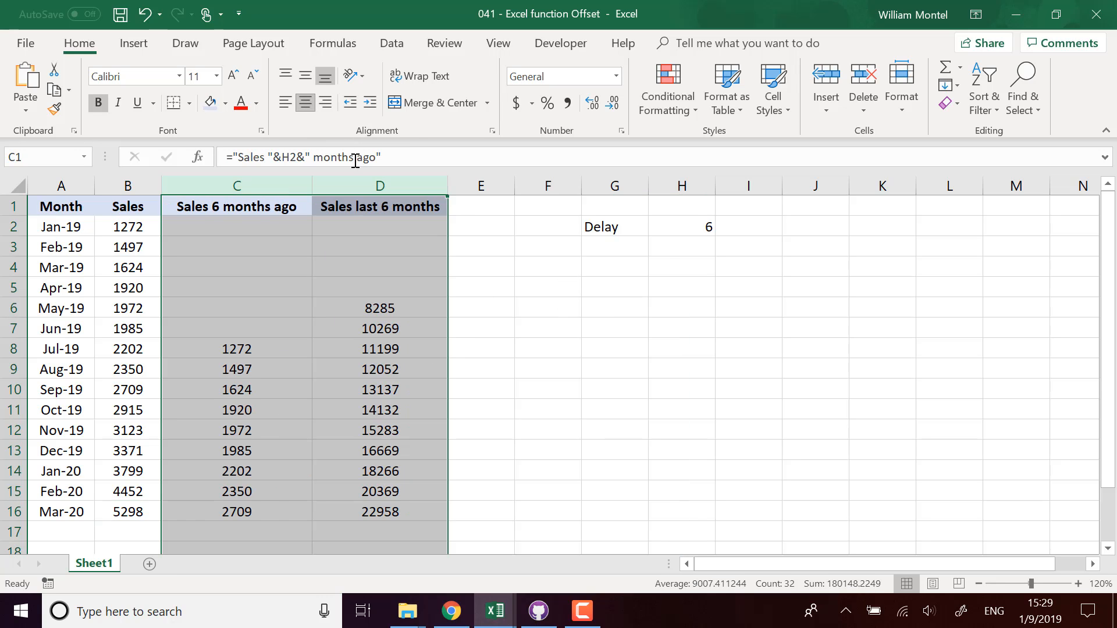
{"action": "left_click", "coordinate": [744, 505]}
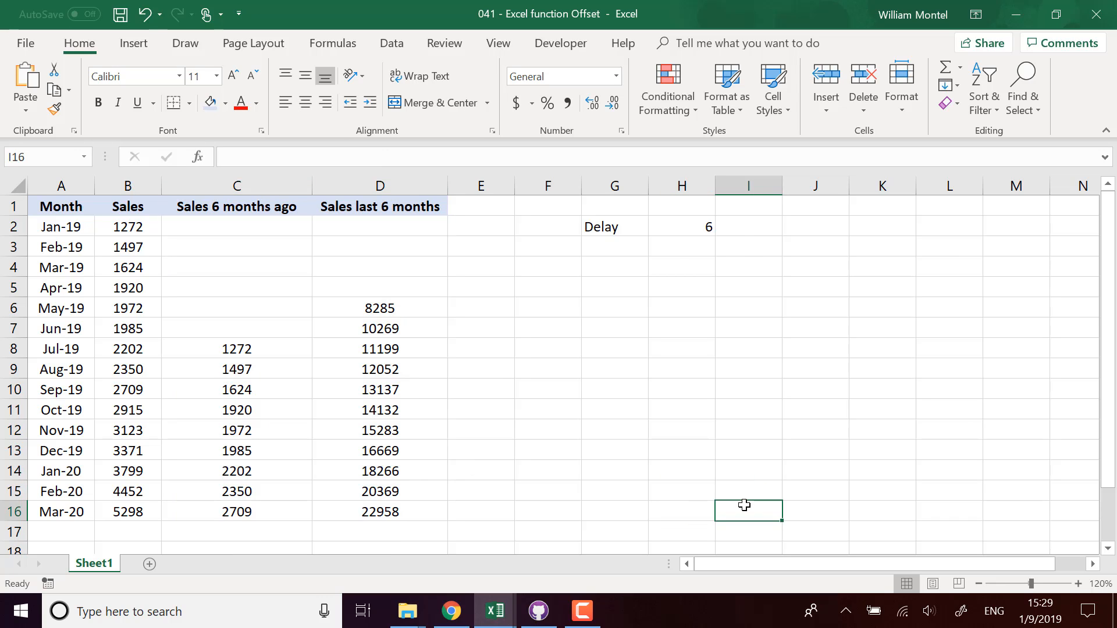